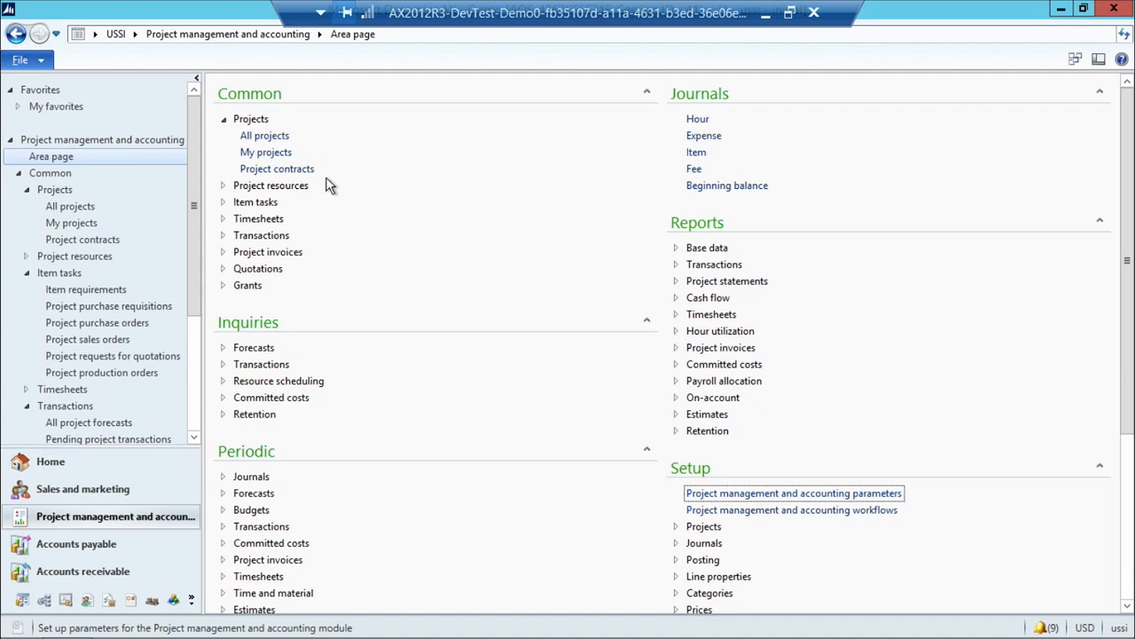
Step: Start a new project contract from the project contracts list and name it ERPImplementation
left_click(301, 174)
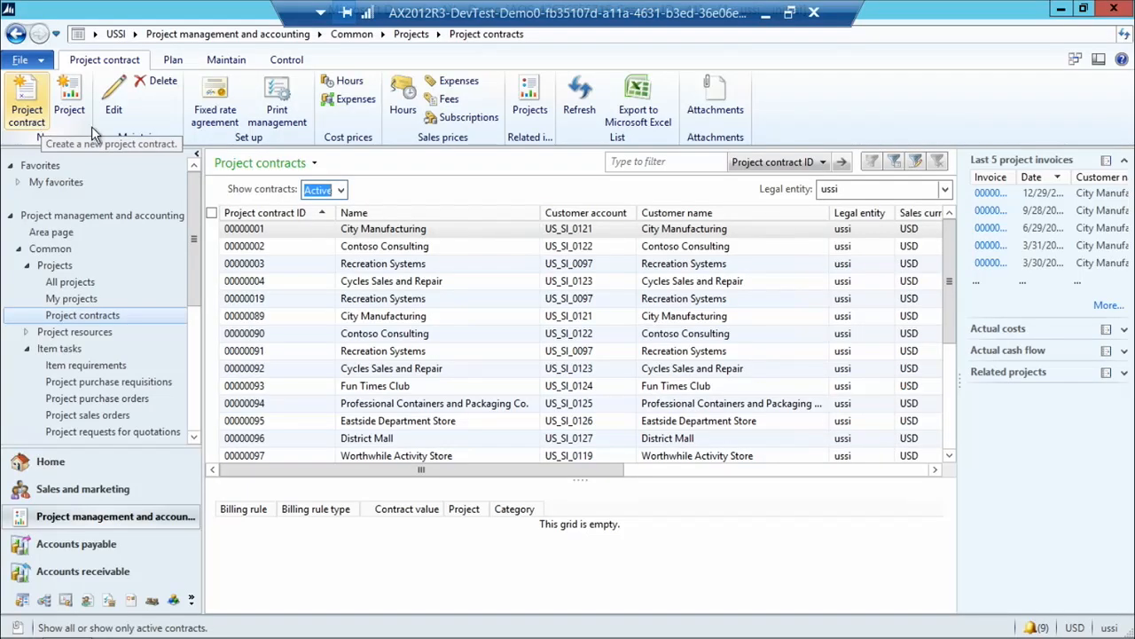
left_click(34, 124)
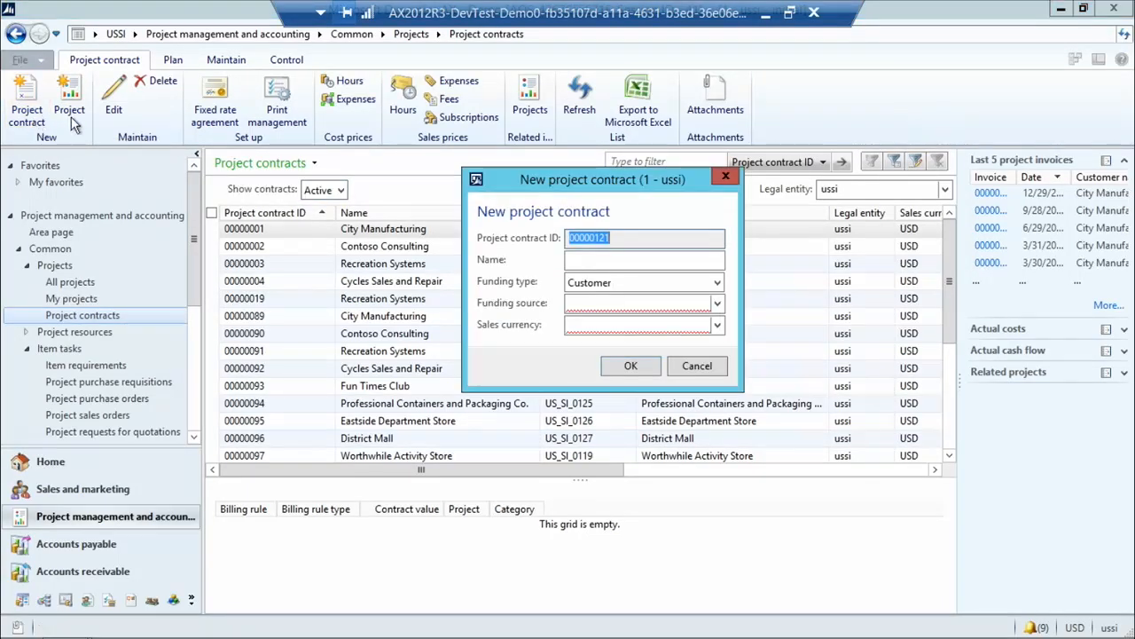
left_click(608, 263)
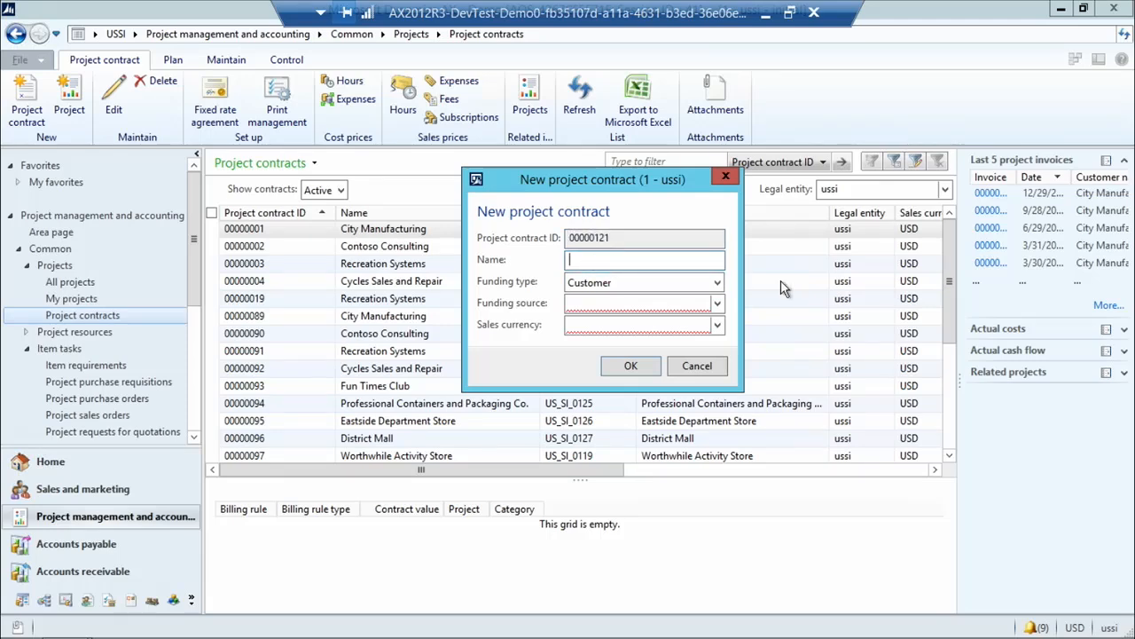
type("ERPImplementation")
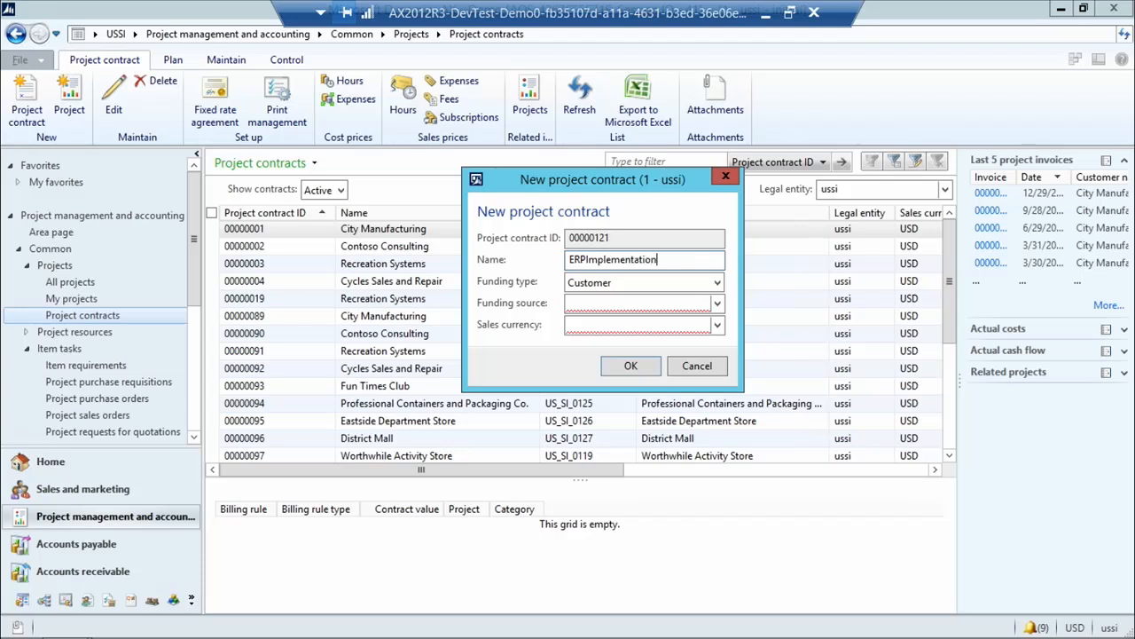
key("Tab")
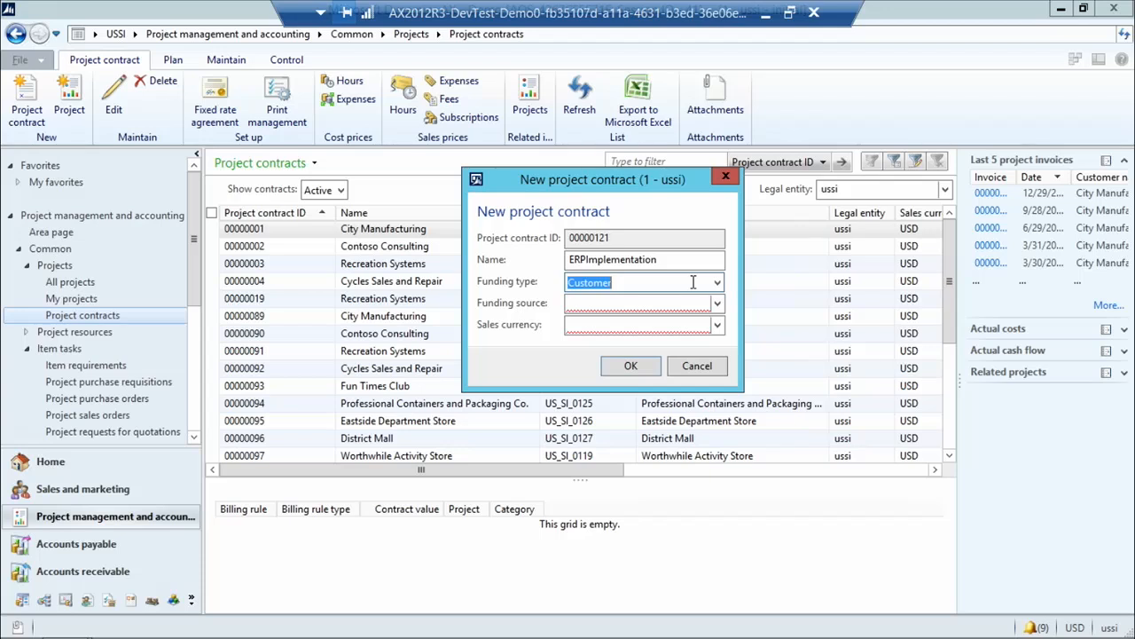
Step: Choose customer Active Transport Inc. as the funding source, with USD as sales currency, and create the contract
left_click(611, 304)
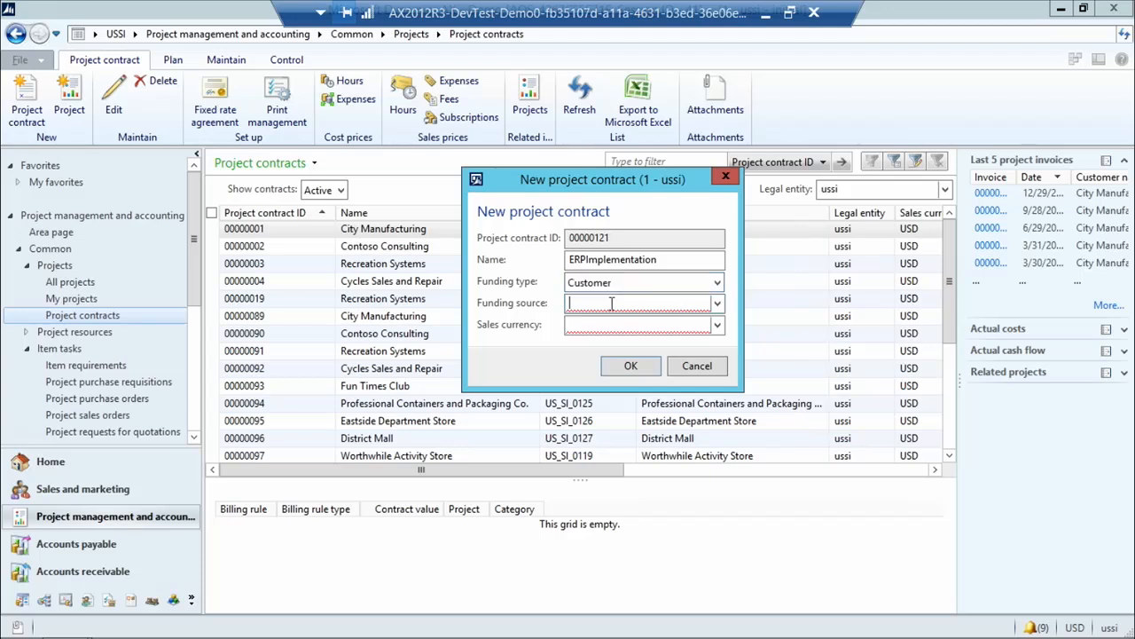
left_click(718, 307)
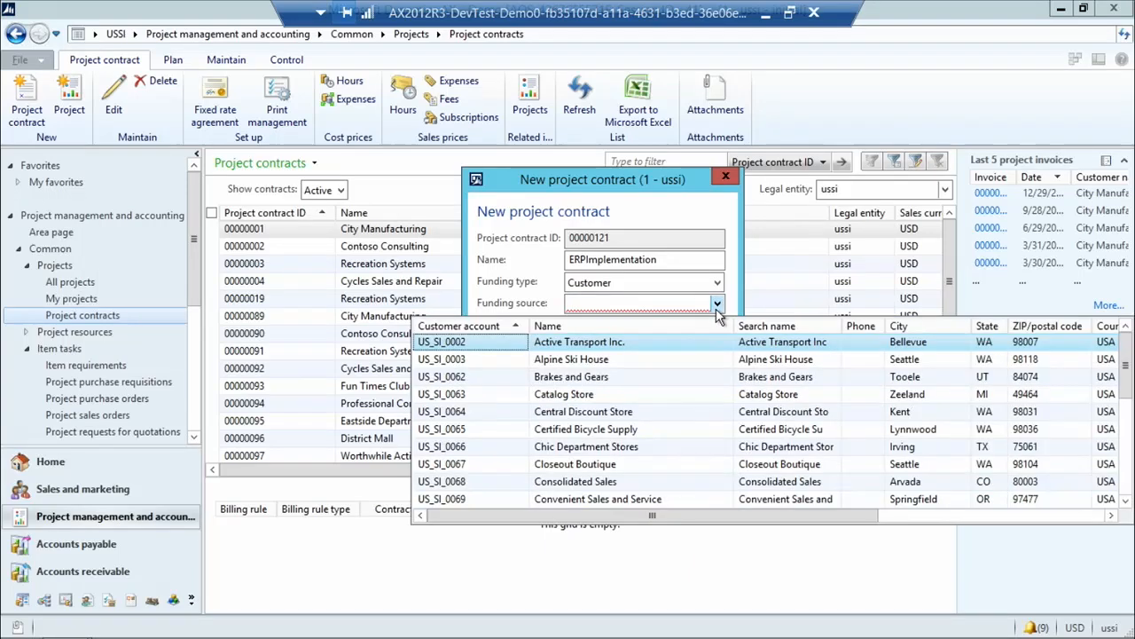
left_click(593, 343)
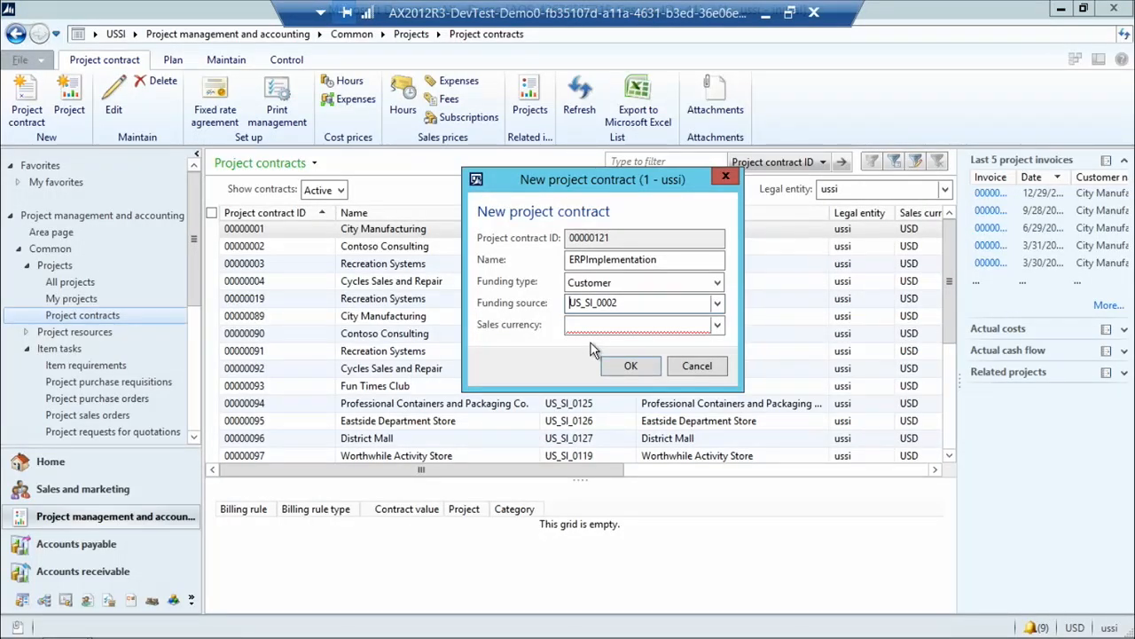
left_click(578, 325)
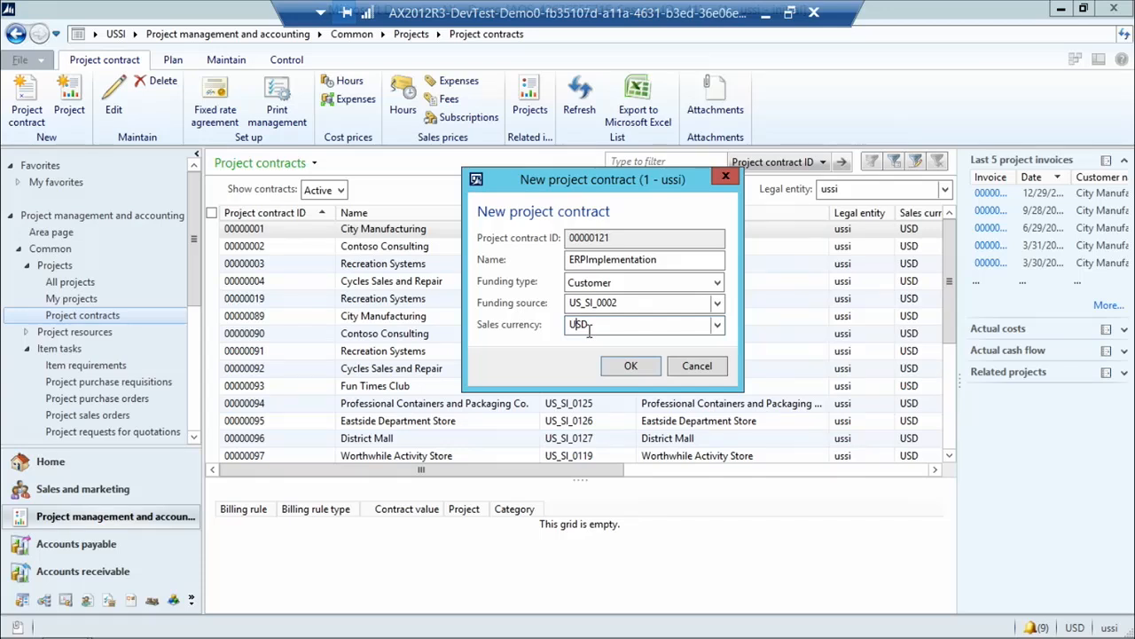
left_click(628, 366)
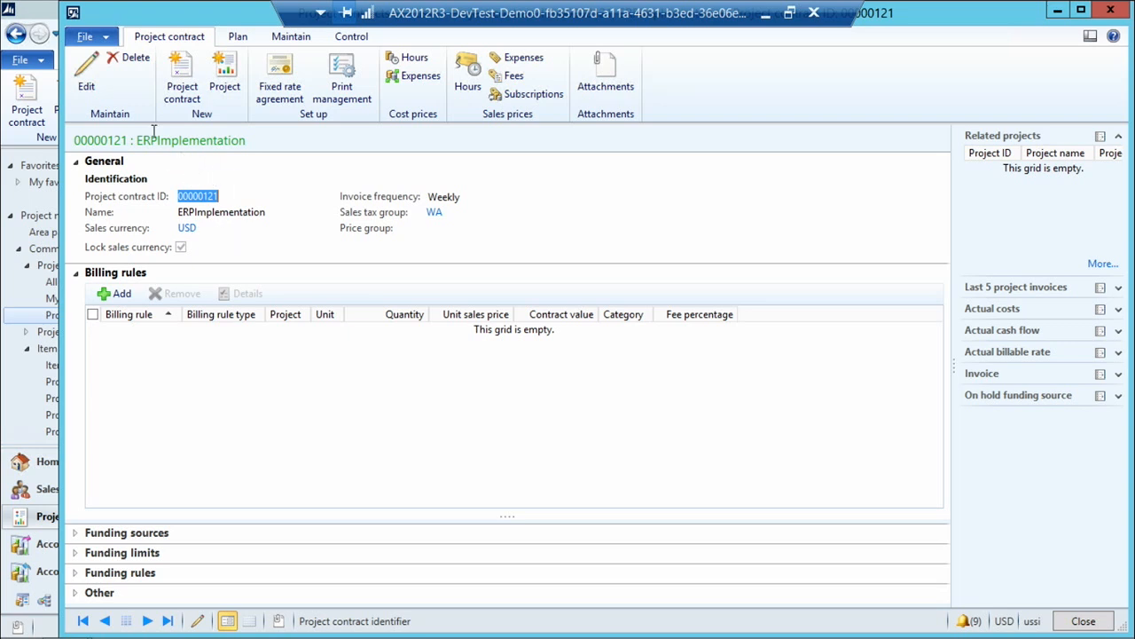
Step: Switch the ERPImplementation contract to edit mode and open the price/discount groups setup from its Price group field
left_click(97, 104)
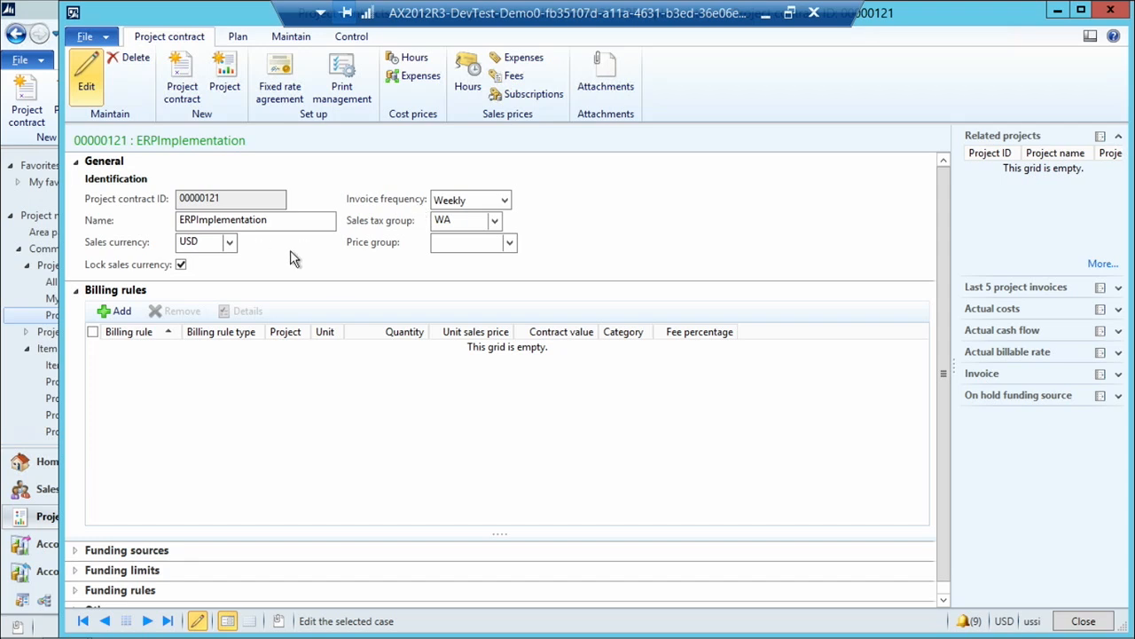
left_click(510, 244)
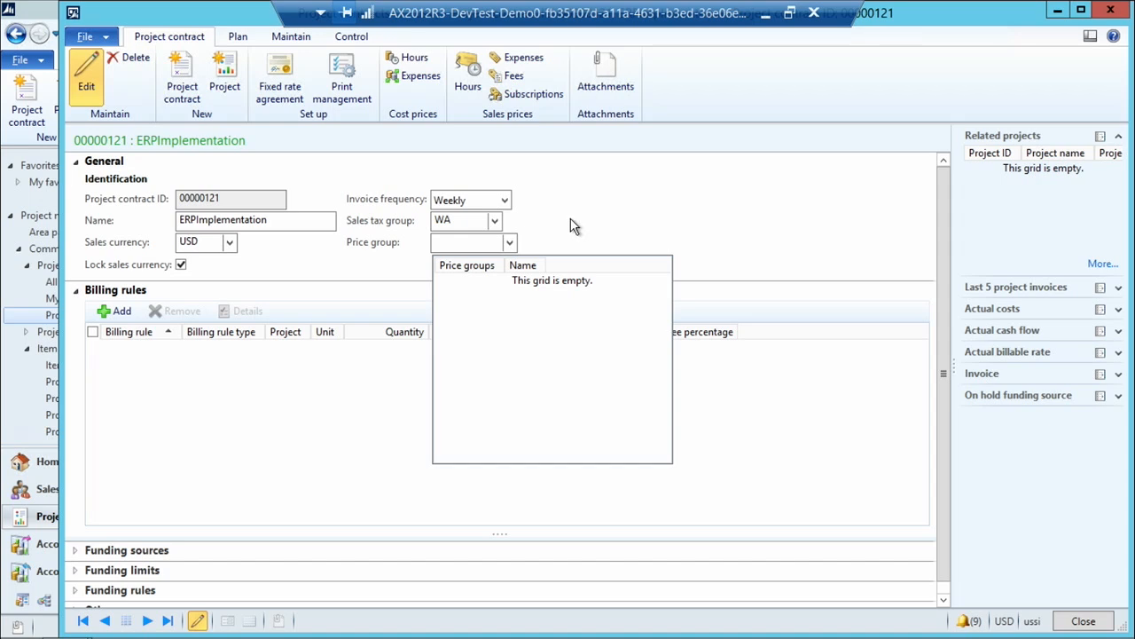
left_click(466, 244)
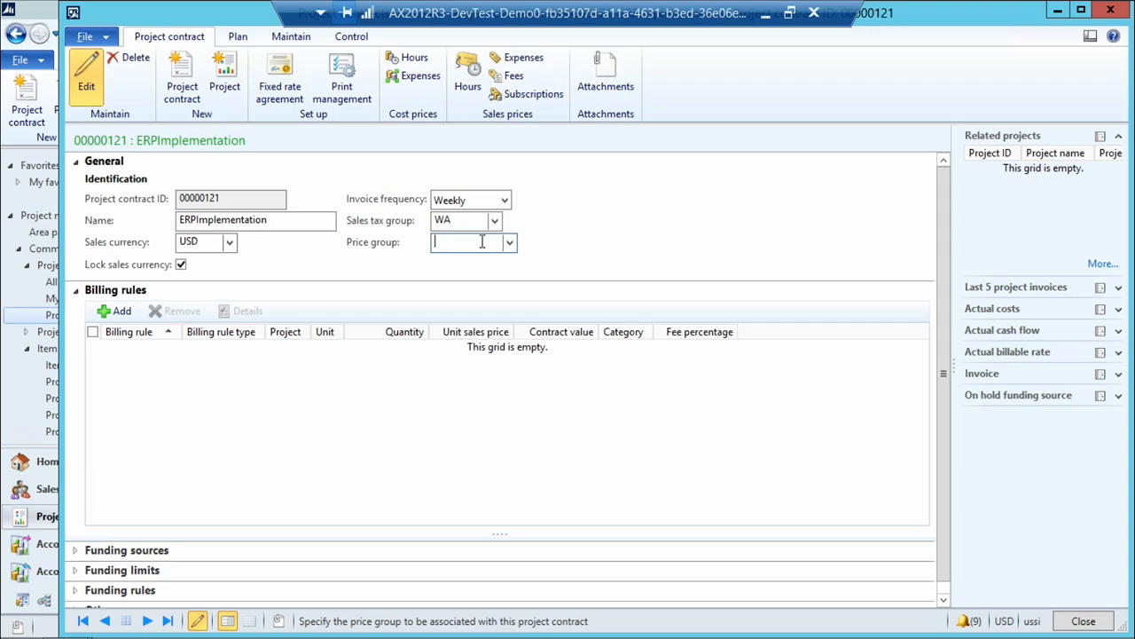
right_click(486, 242)
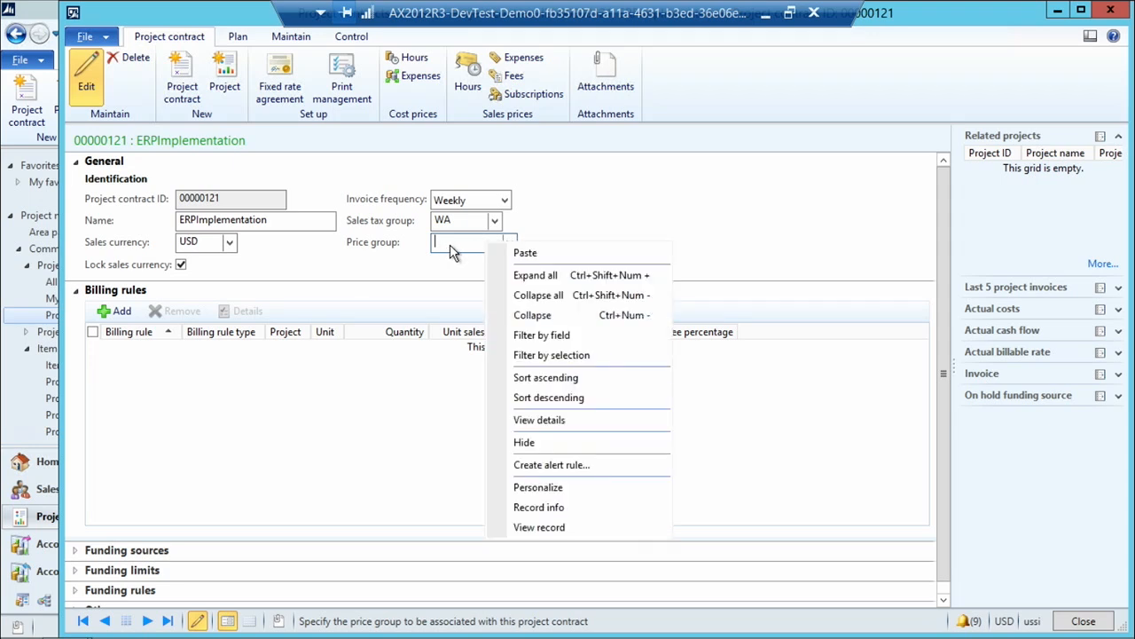
left_click(565, 422)
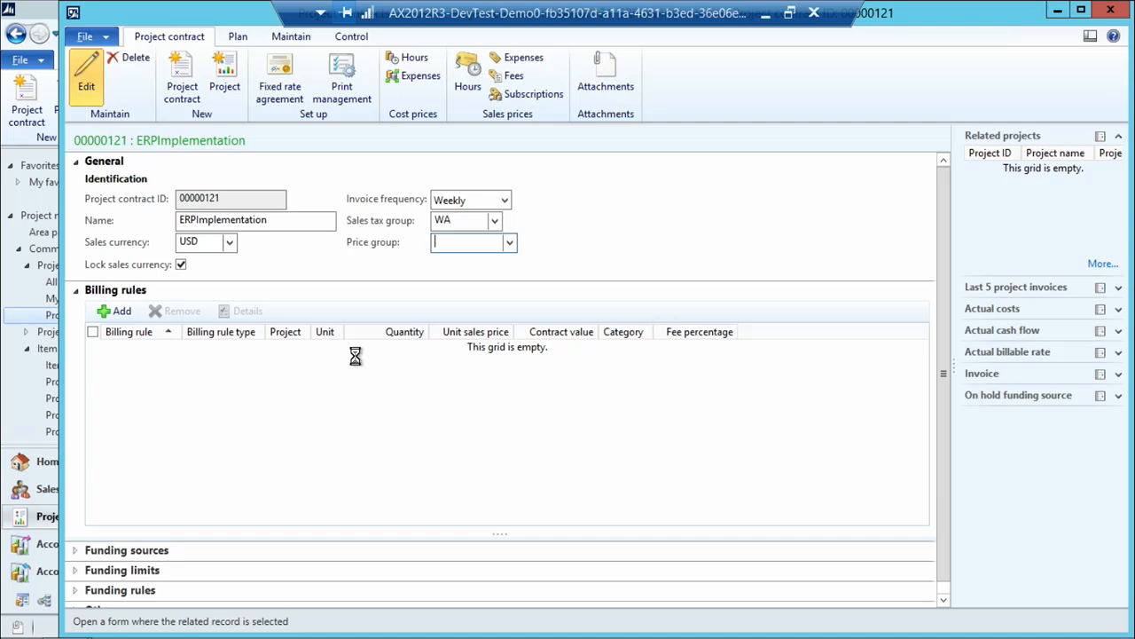
Step: Add a price group with code Preferred and name "Preferred customer", and save it
left_click(294, 188)
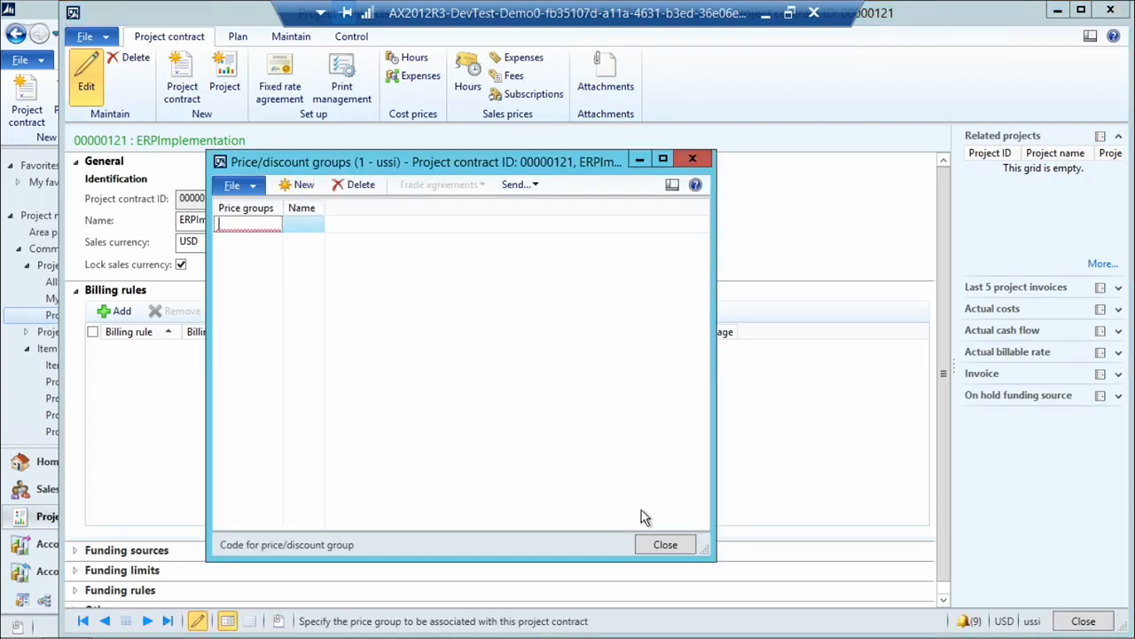
type("Preferred")
key("BackSpace")
key("Tab")
type("Preferred customer")
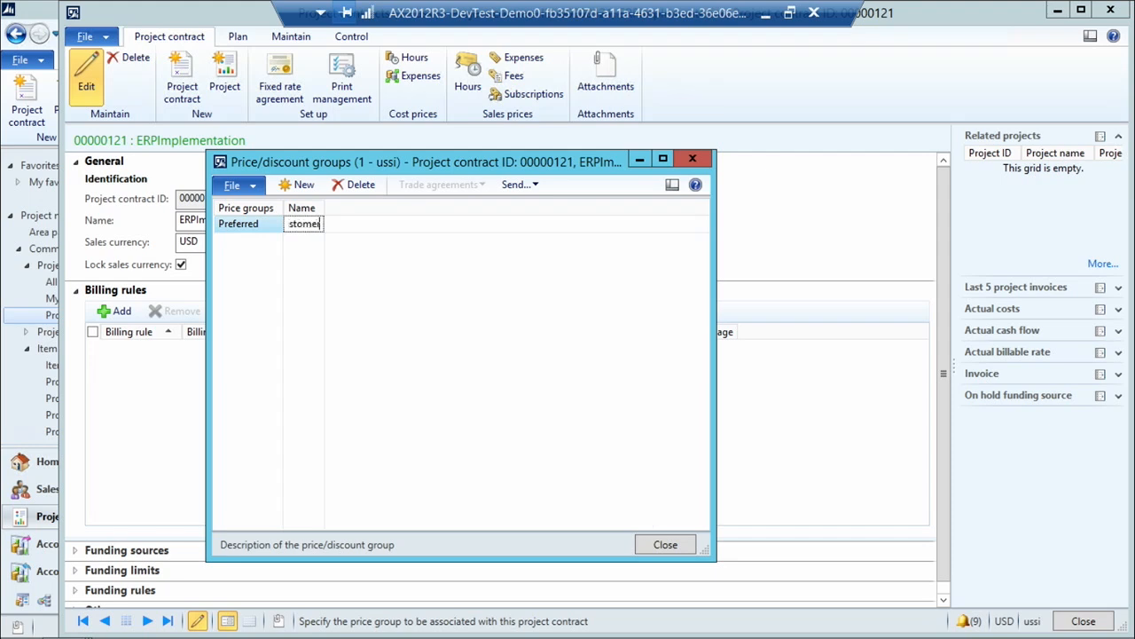
key("ctrl+s")
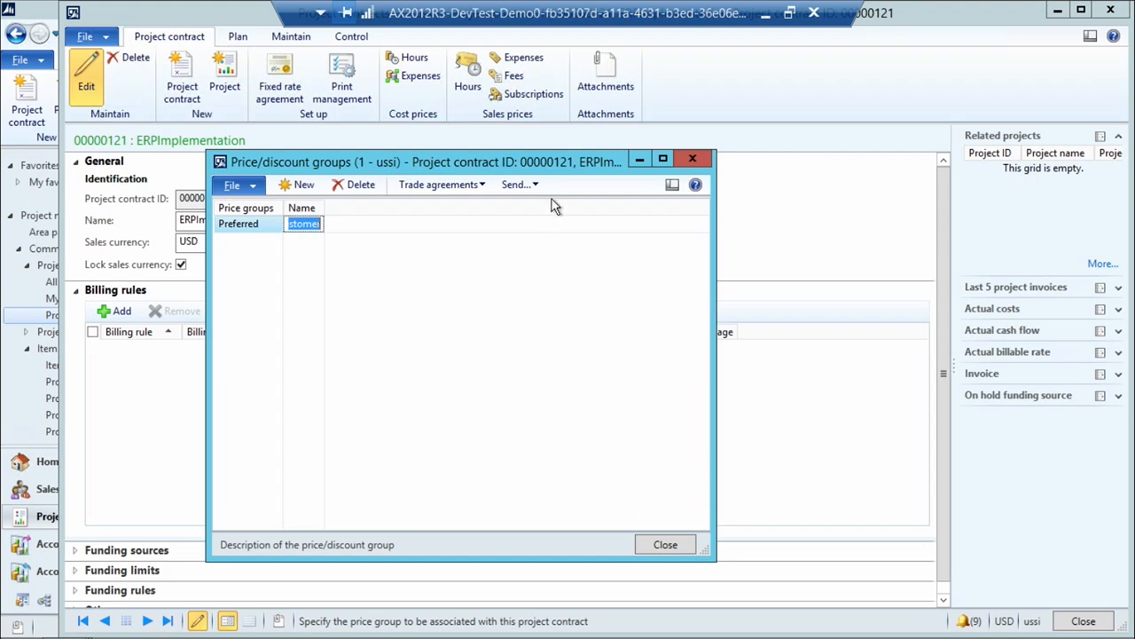
Step: Add an hour sales price to the Preferred group's trade agreements: effective 5/1/2014, category Consult, pricing 200.00
left_click(463, 184)
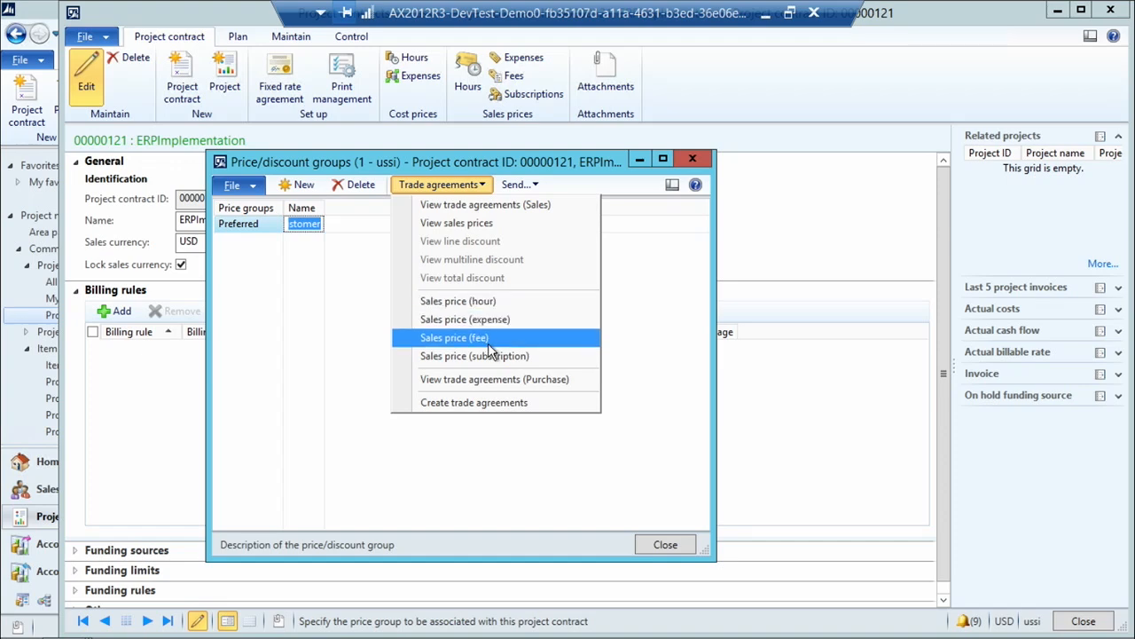
left_click(450, 304)
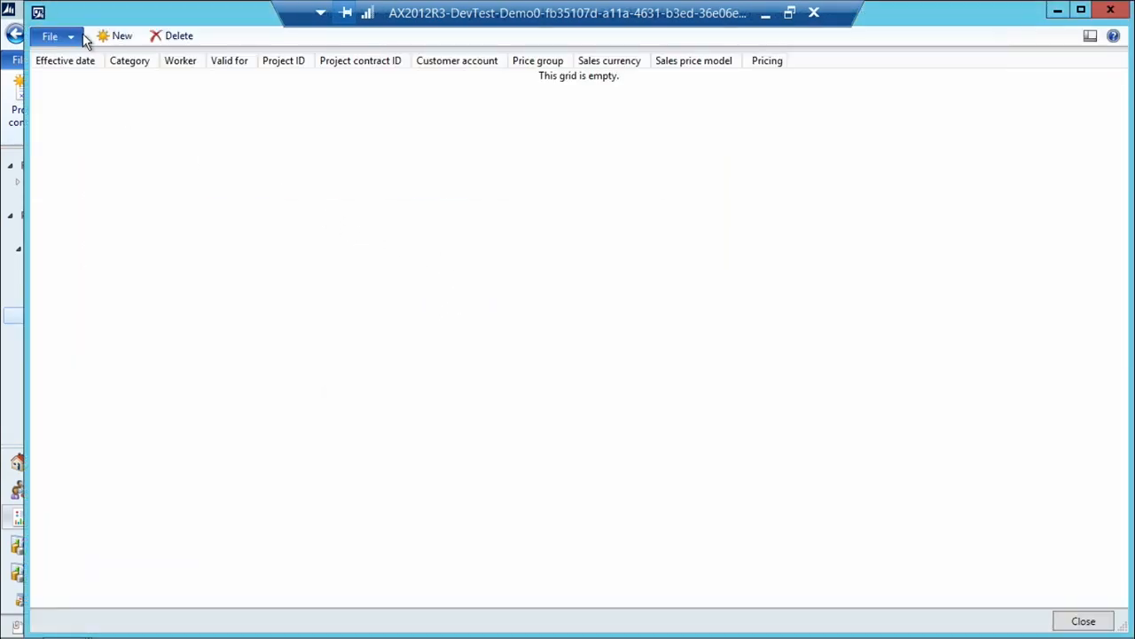
left_click(119, 38)
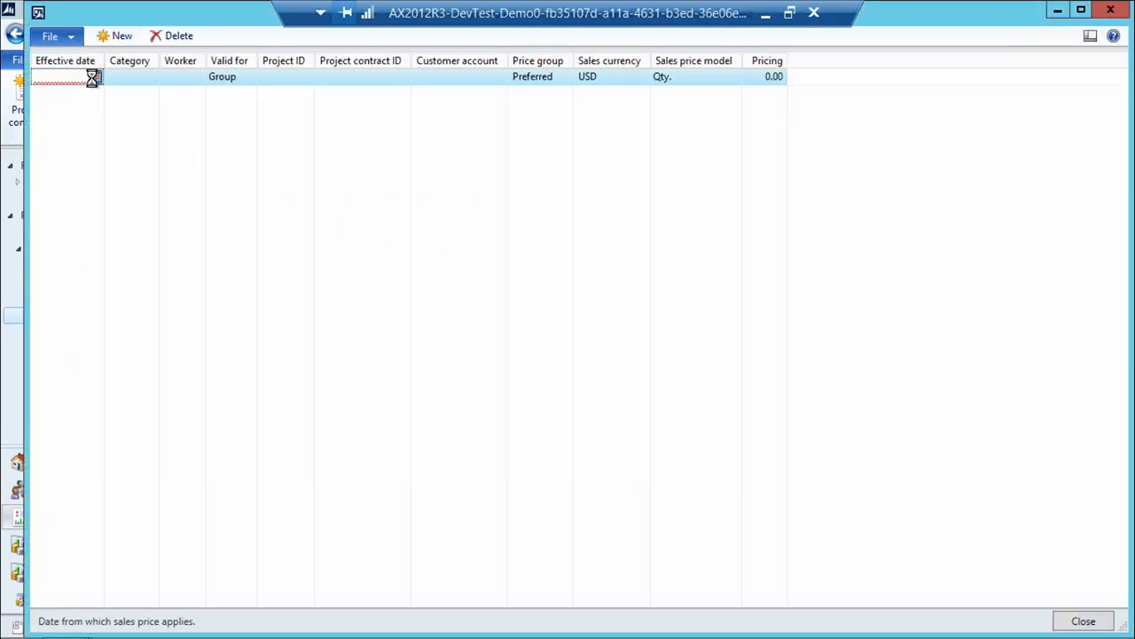
left_click(94, 77)
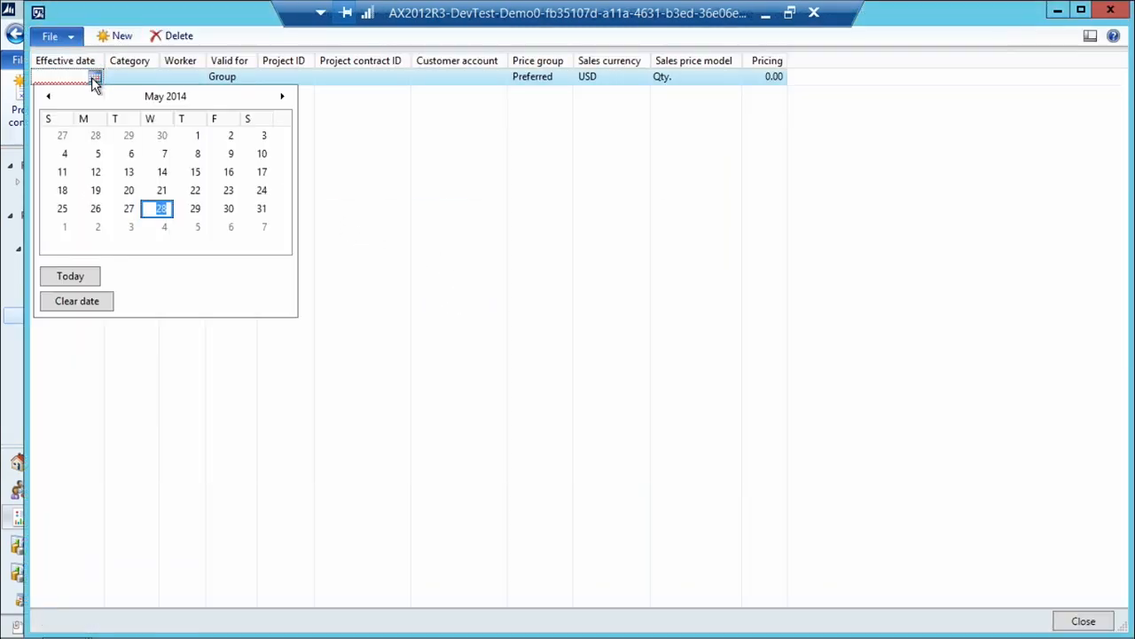
left_click(197, 136)
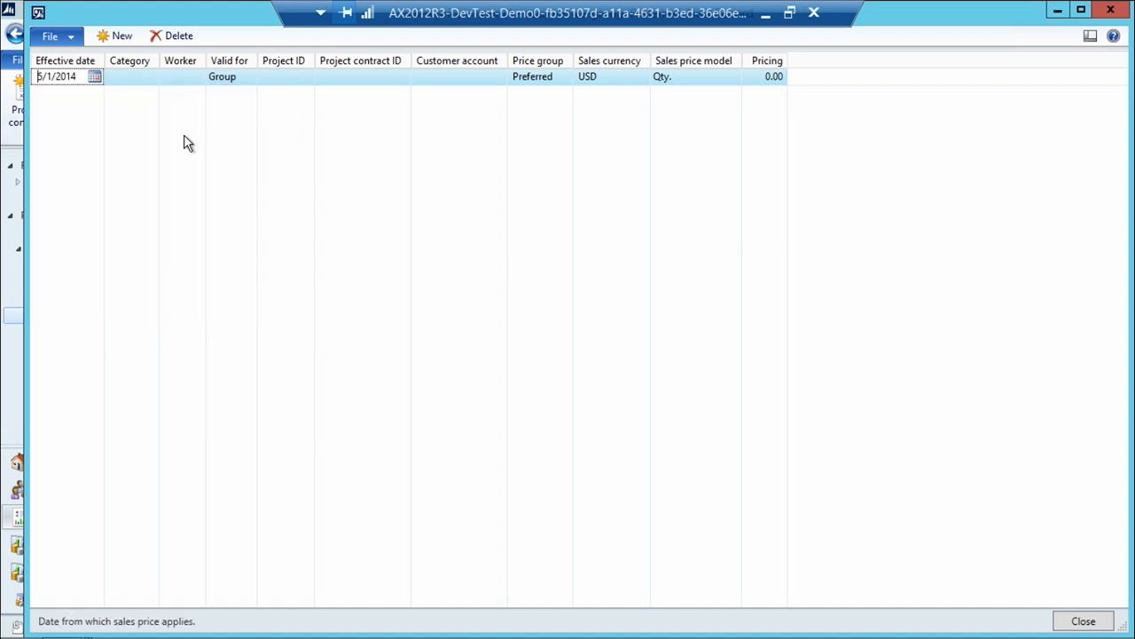
left_click(137, 78)
left_click(150, 77)
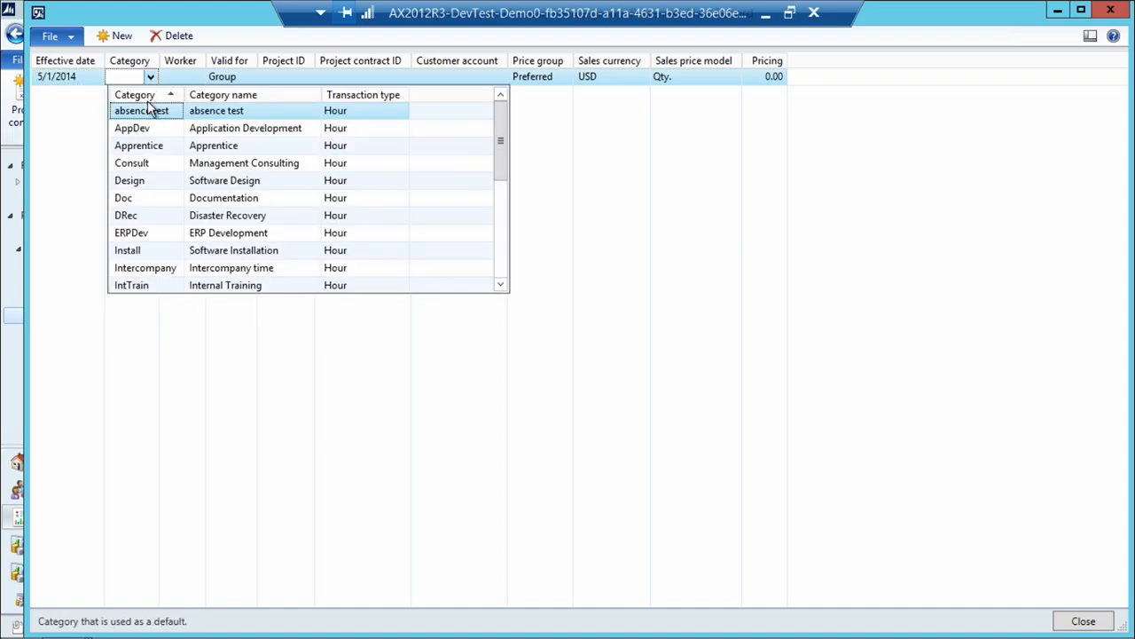
left_click(145, 163)
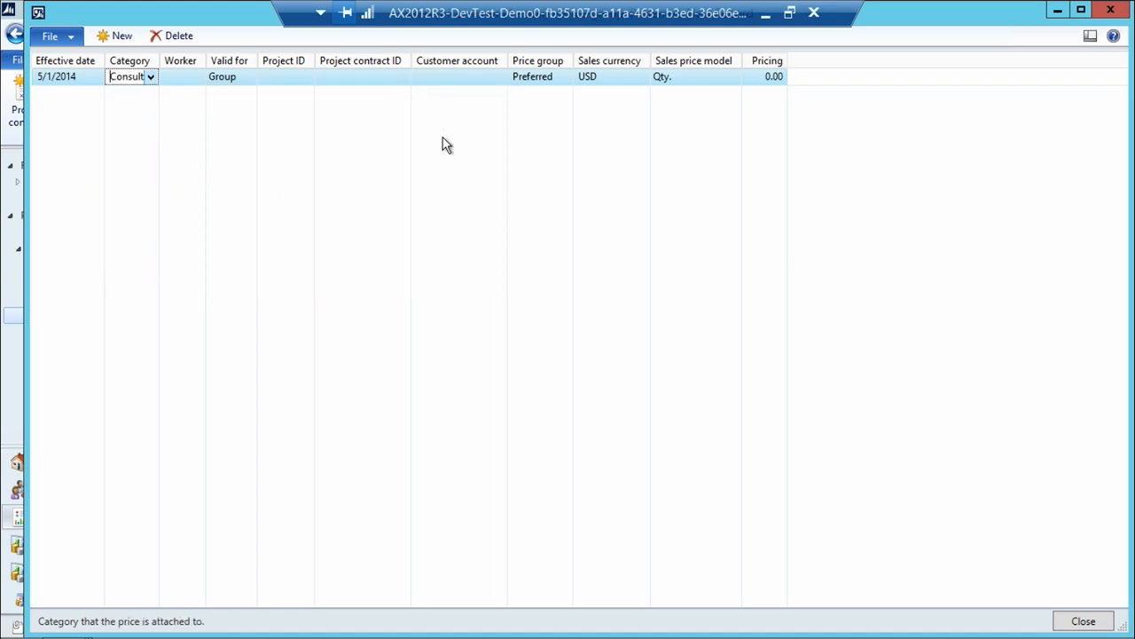
left_click(756, 78)
type("200")
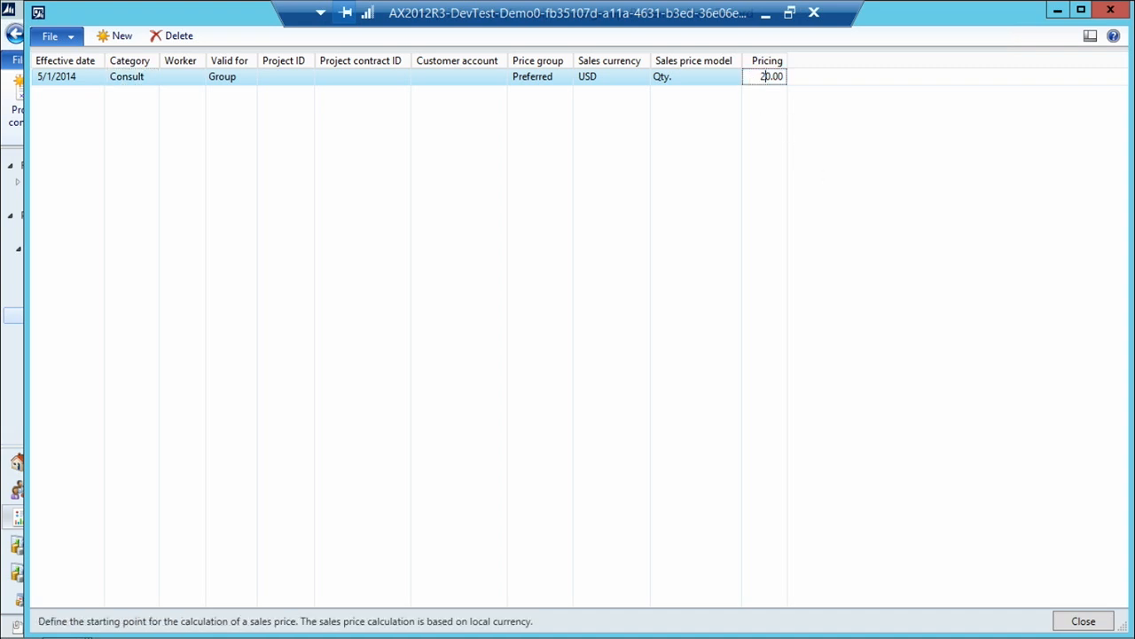
key("Delete")
Step: Add a second hour sales price effective 5/1/2014 for category ERPDev with pricing 150, and close the price list
left_click(116, 36)
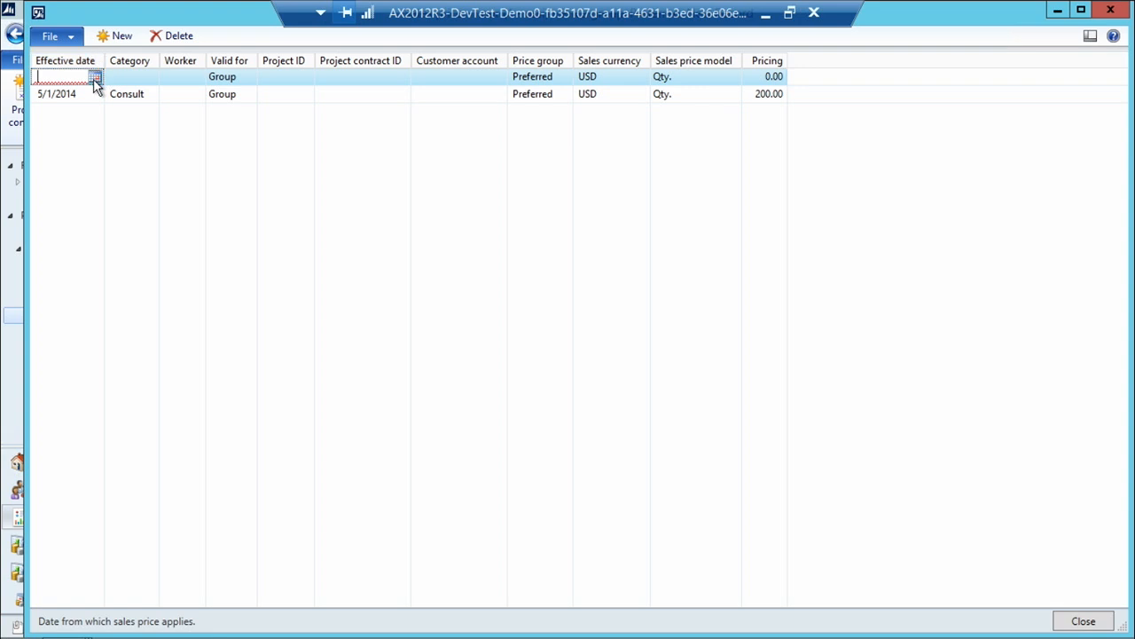
left_click(95, 77)
left_click(201, 134)
left_click(146, 77)
left_click(151, 77)
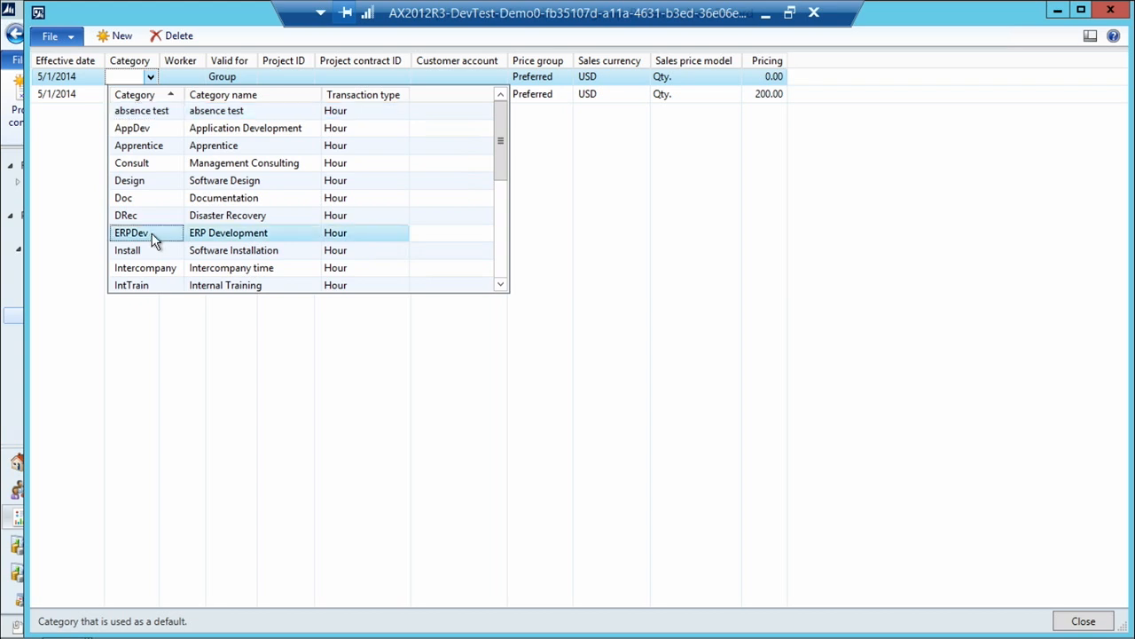
left_click(153, 236)
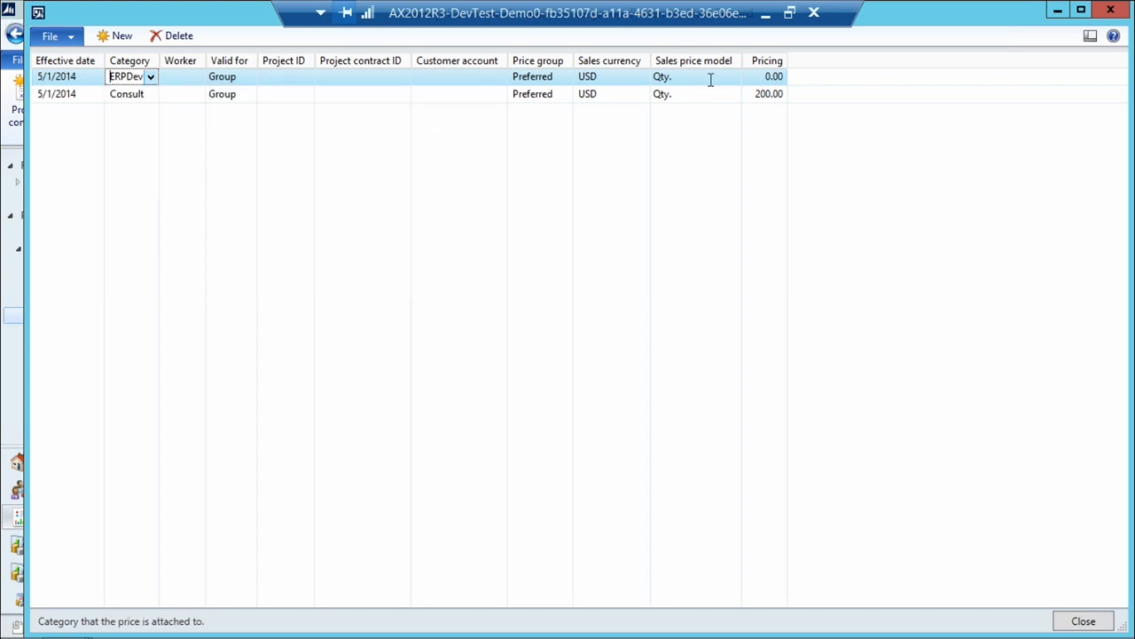
left_click(765, 76)
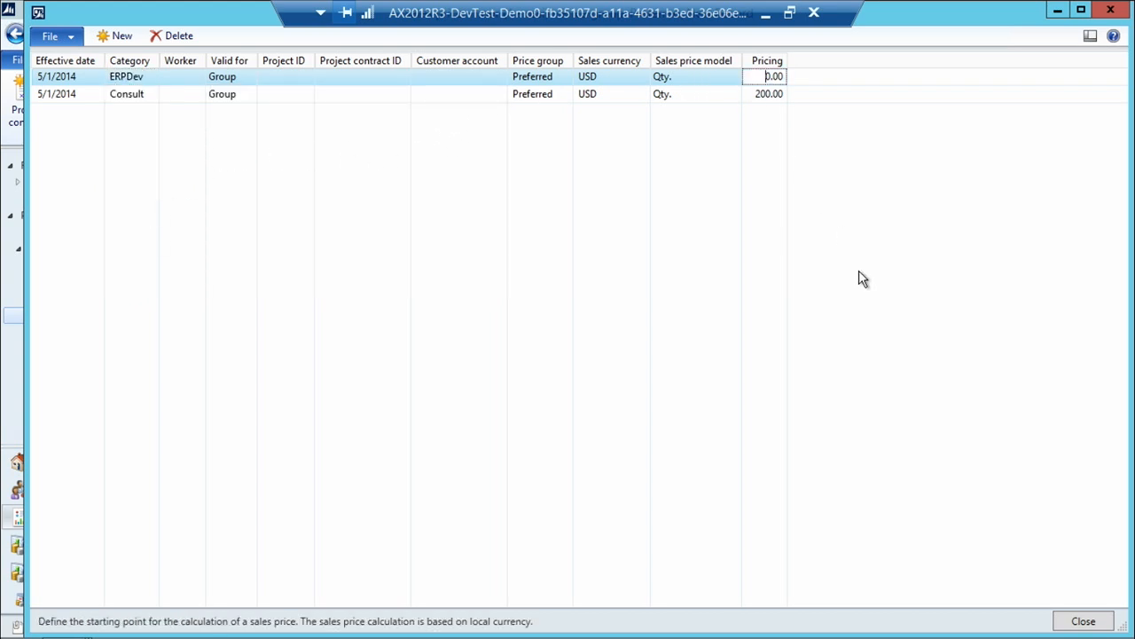
type("150")
key("Delete")
left_click(1084, 621)
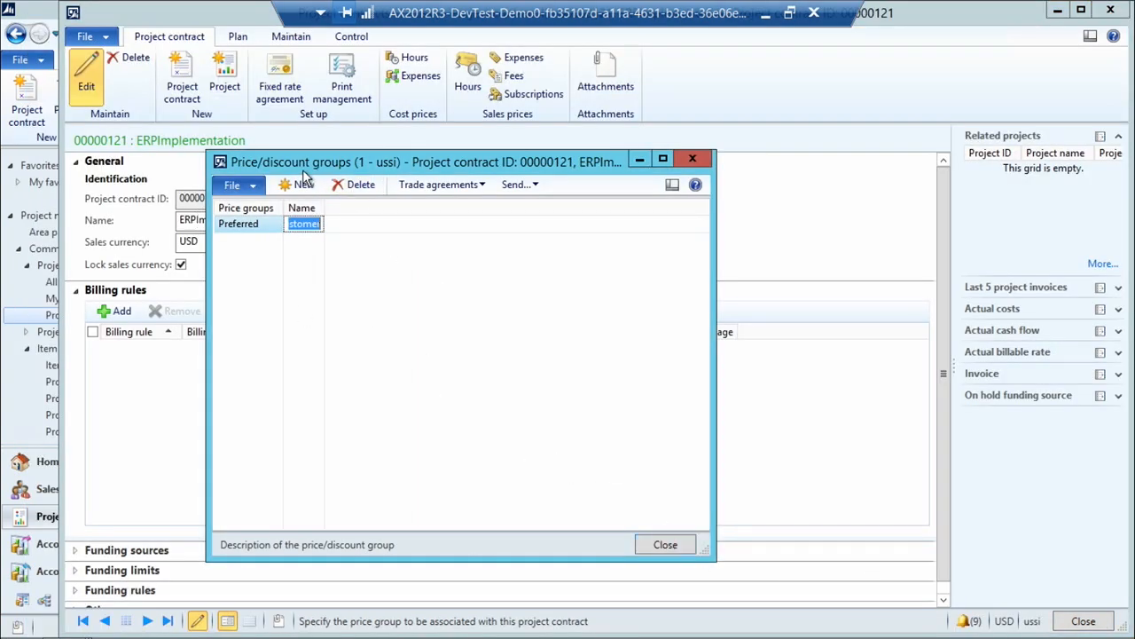
Step: Leave the price group setup, assign the Preferred price group to the ERPImplementation contract, and close the contract
left_click(666, 545)
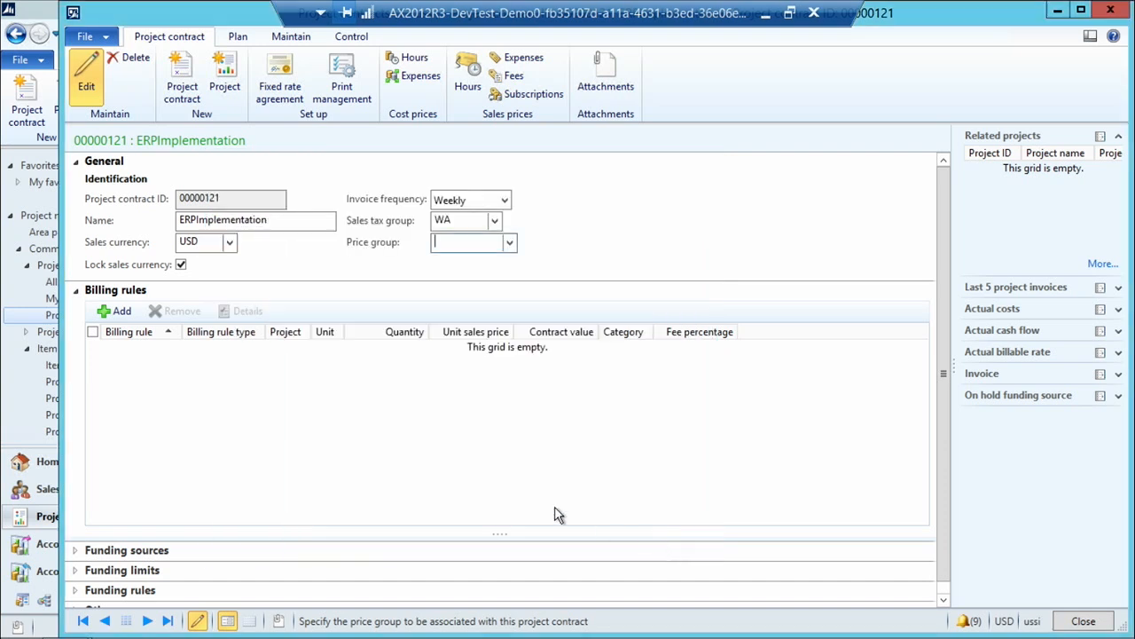
left_click(510, 245)
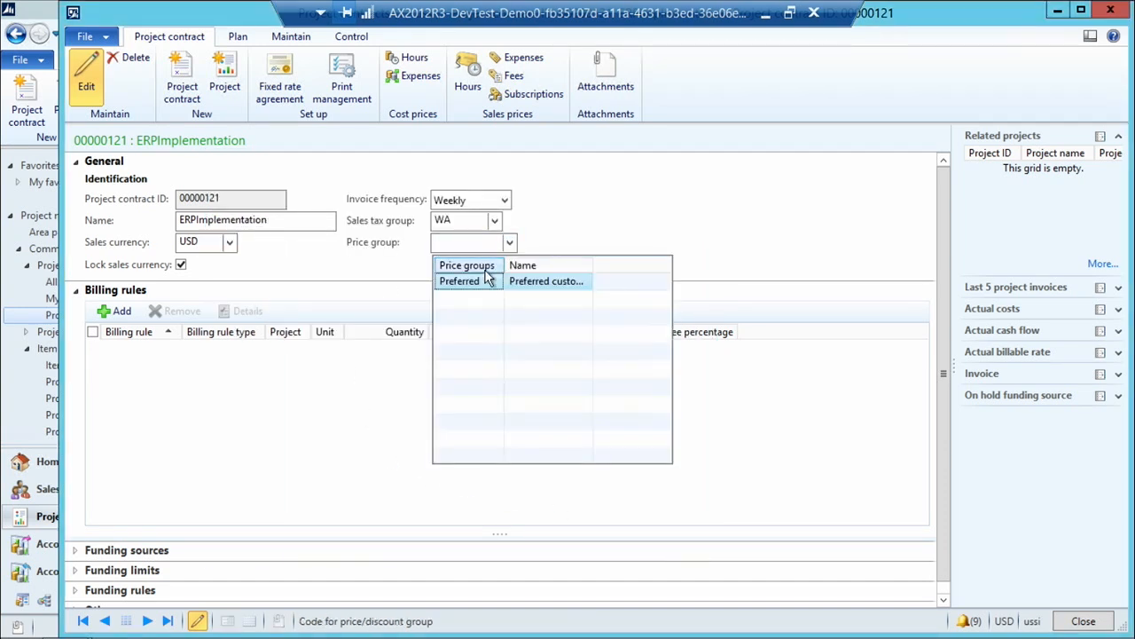
left_click(476, 286)
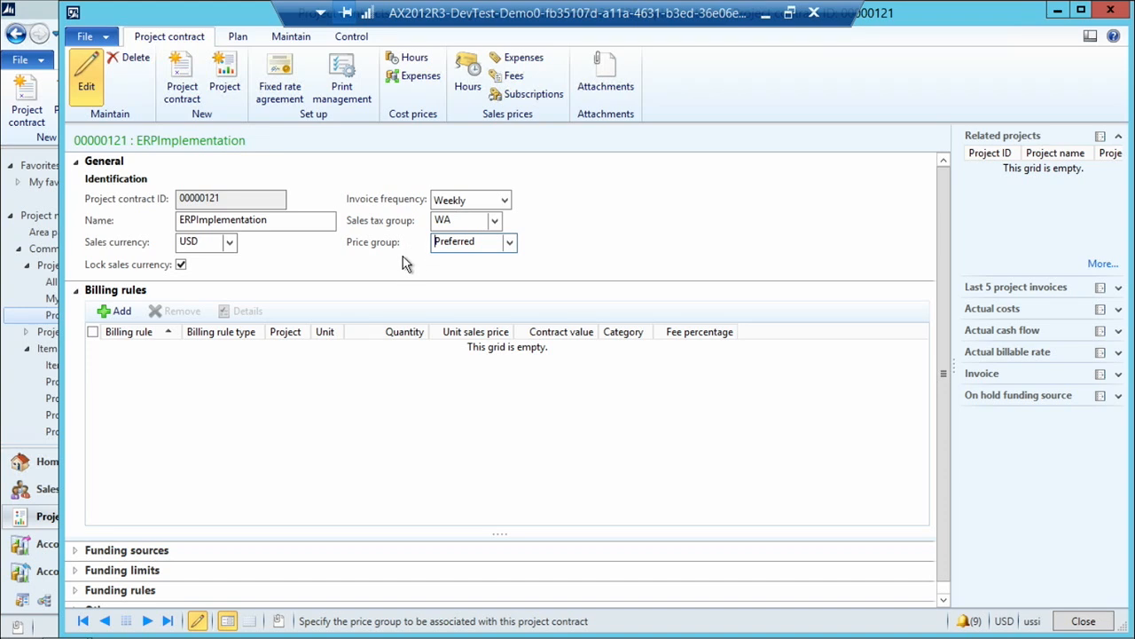
left_click(1084, 621)
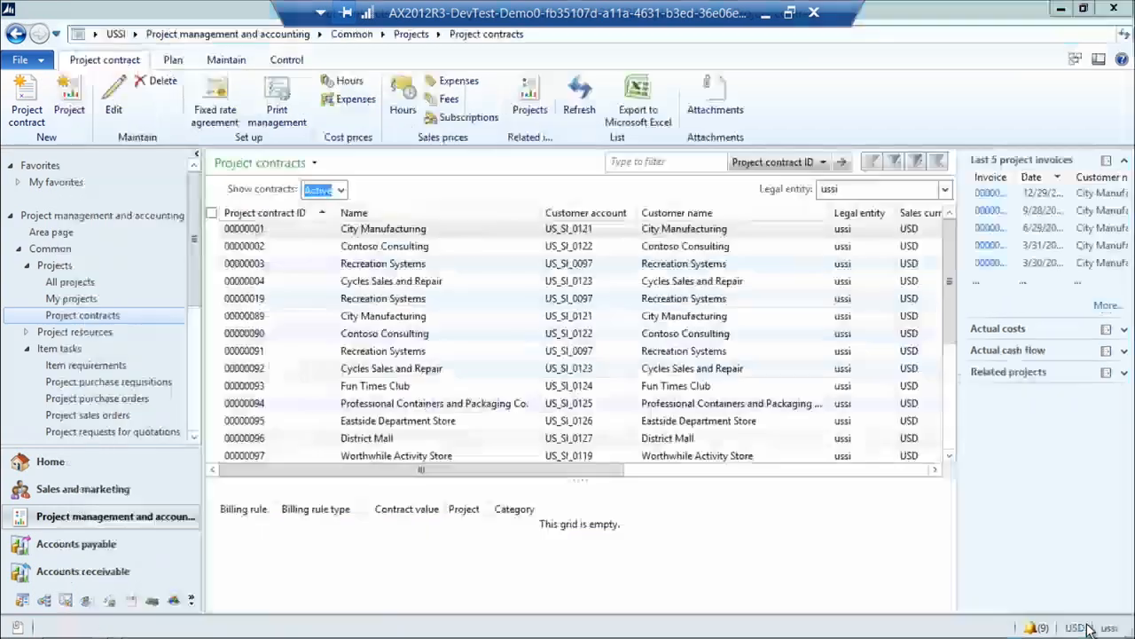
Step: Review the Billable and NonBillabl line property settings and the existing project/group line property assignments in the project management setup
left_click(227, 33)
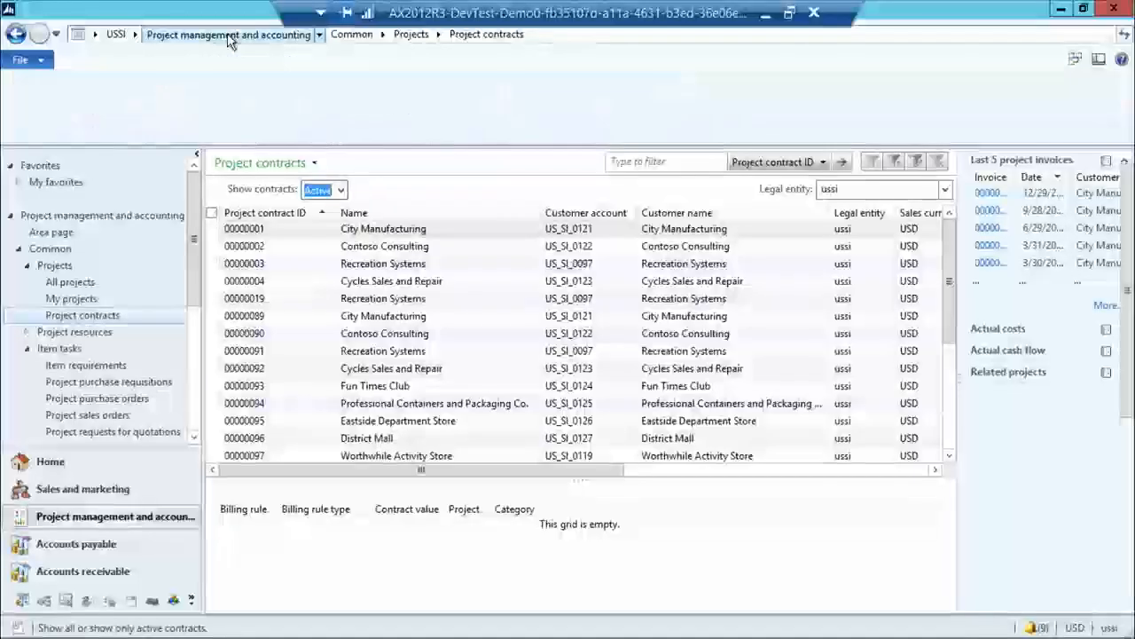
scroll(971, 543, "down", 5)
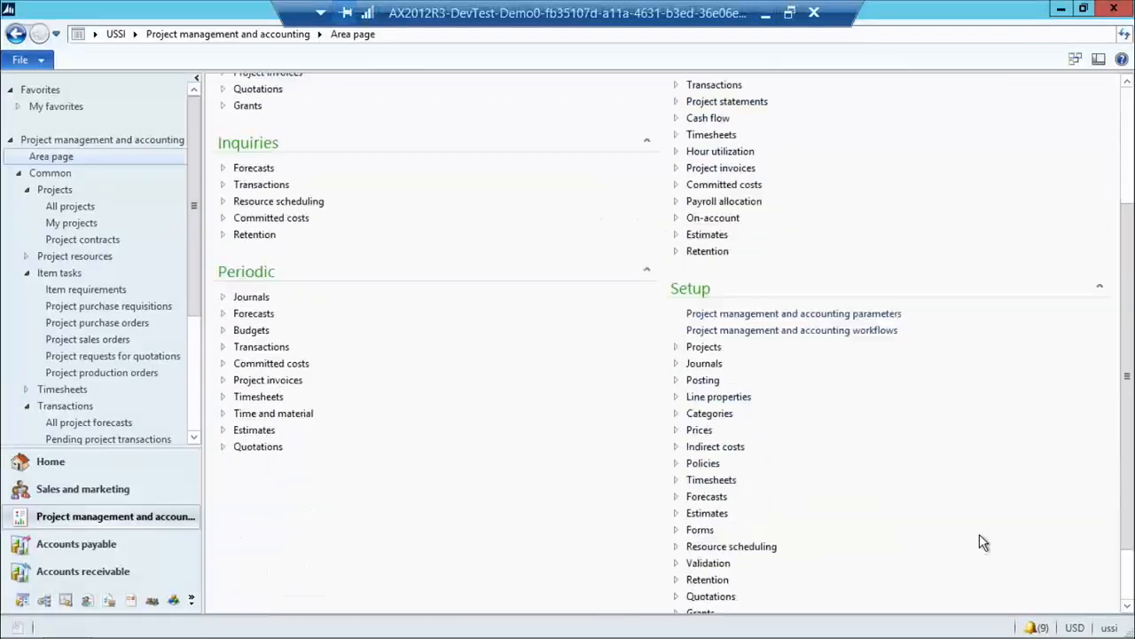
left_click(674, 397)
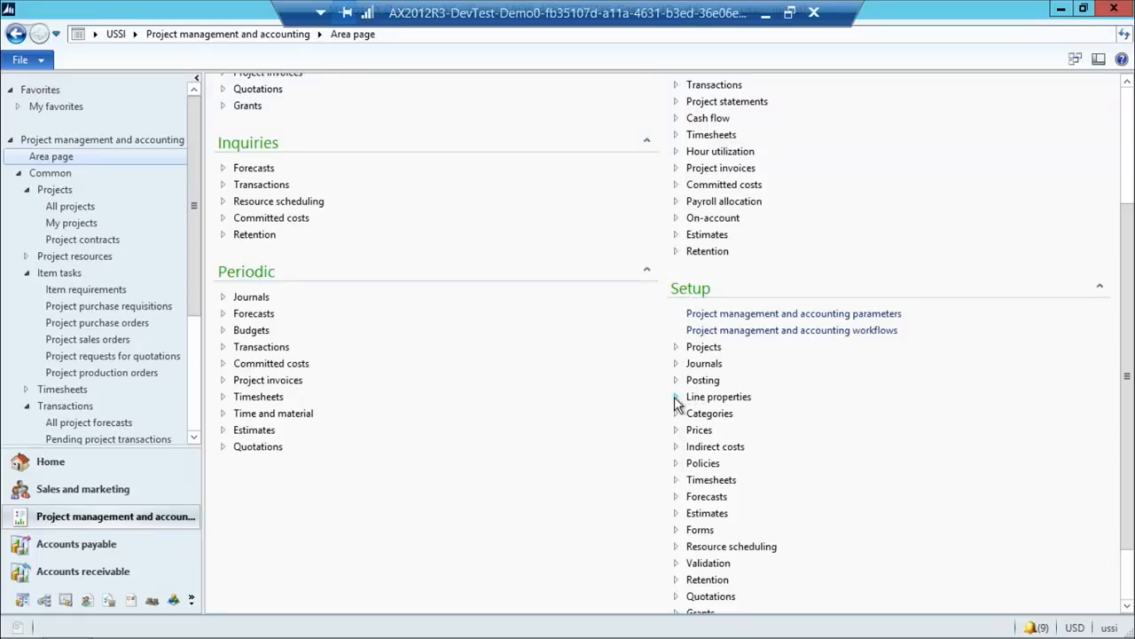
left_click(701, 414)
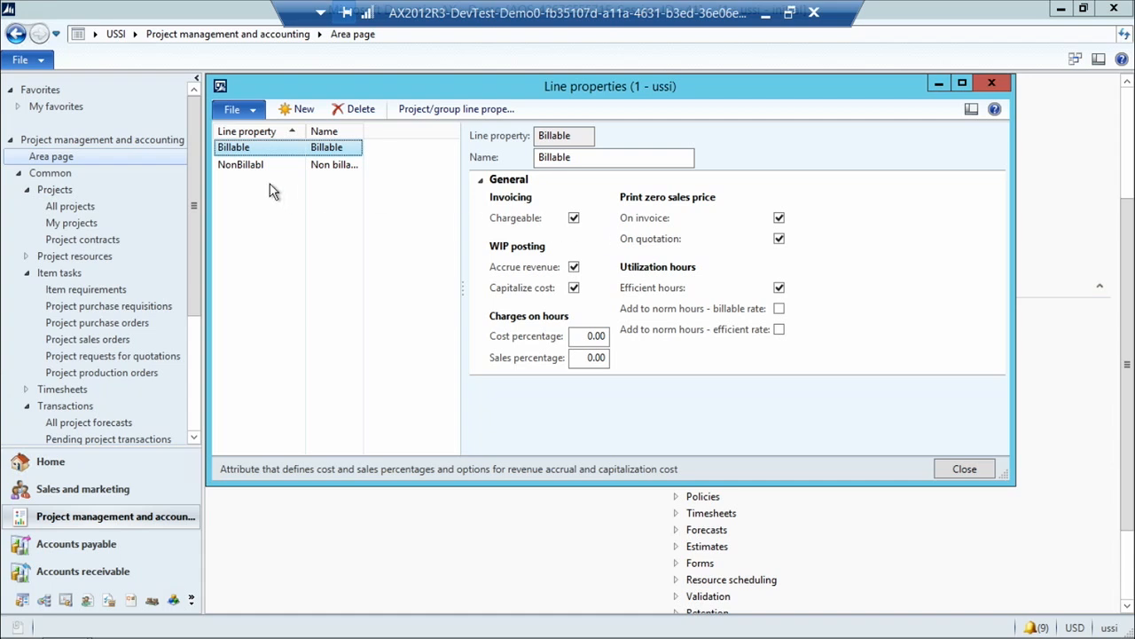
left_click(241, 165)
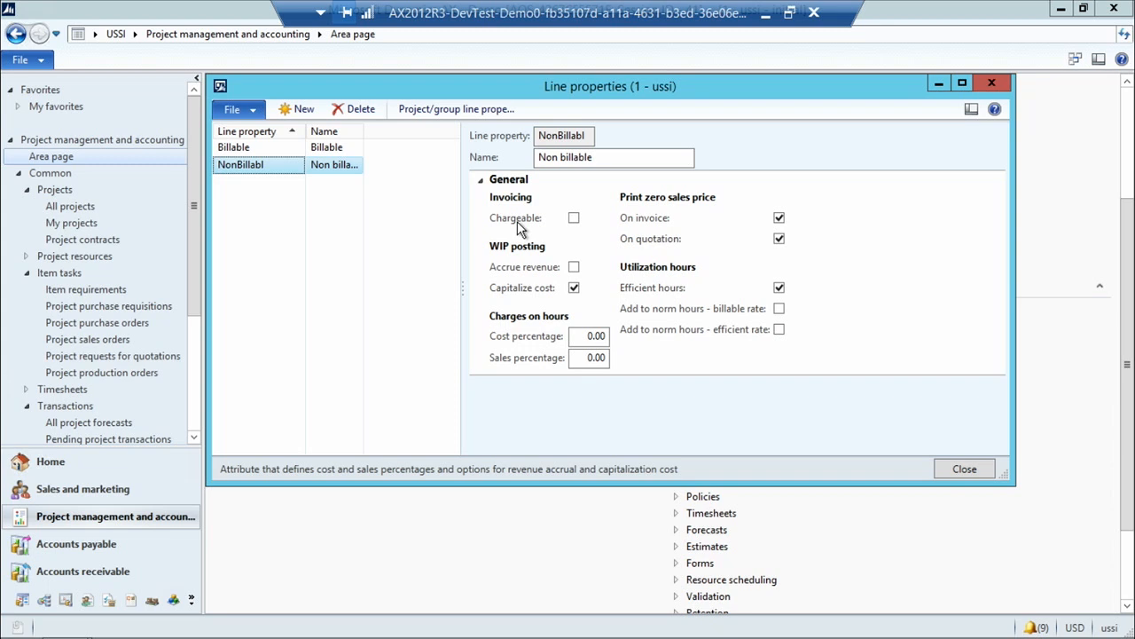
left_click(963, 471)
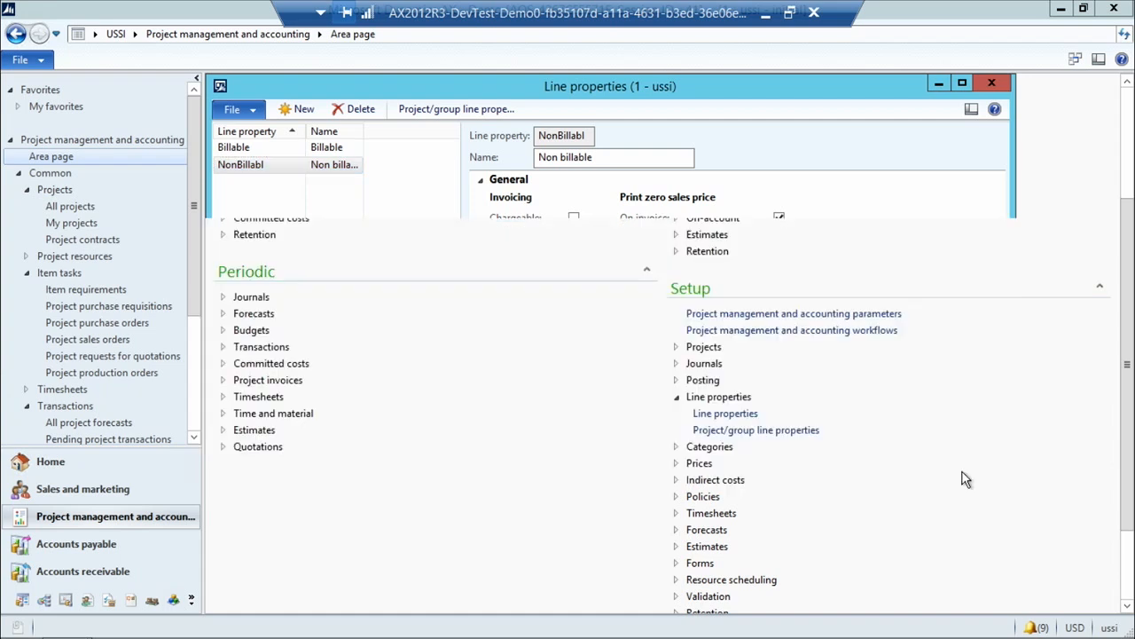
left_click(723, 433)
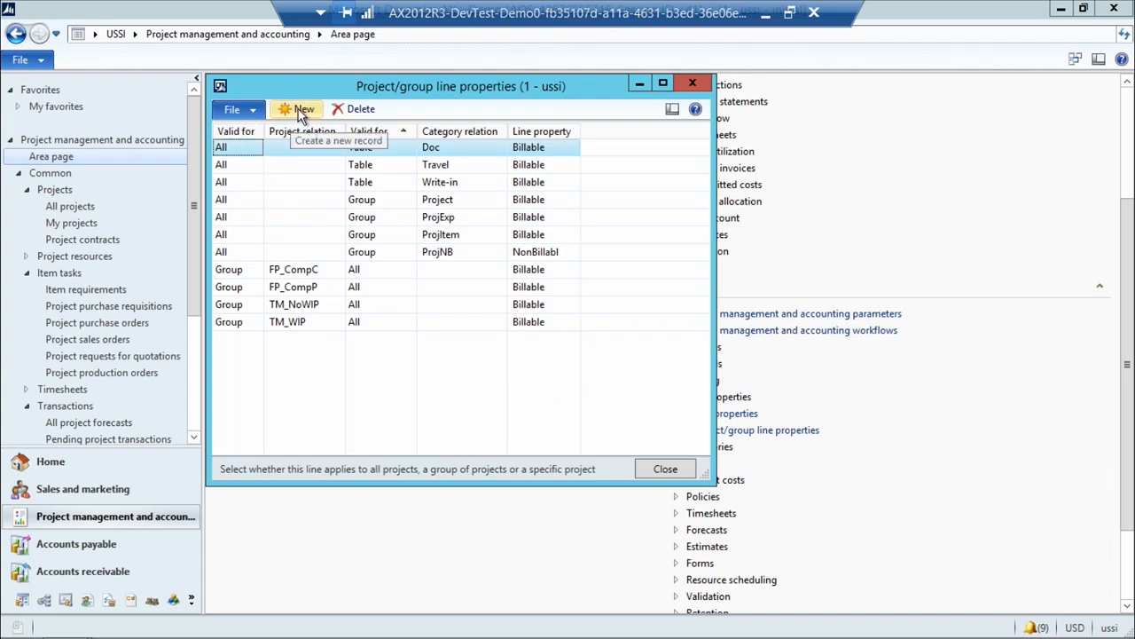
left_click(665, 469)
Step: Show all project contracts, including inactive ones, and open the ERPImplementation contract
scroll(497, 327, "up", 4)
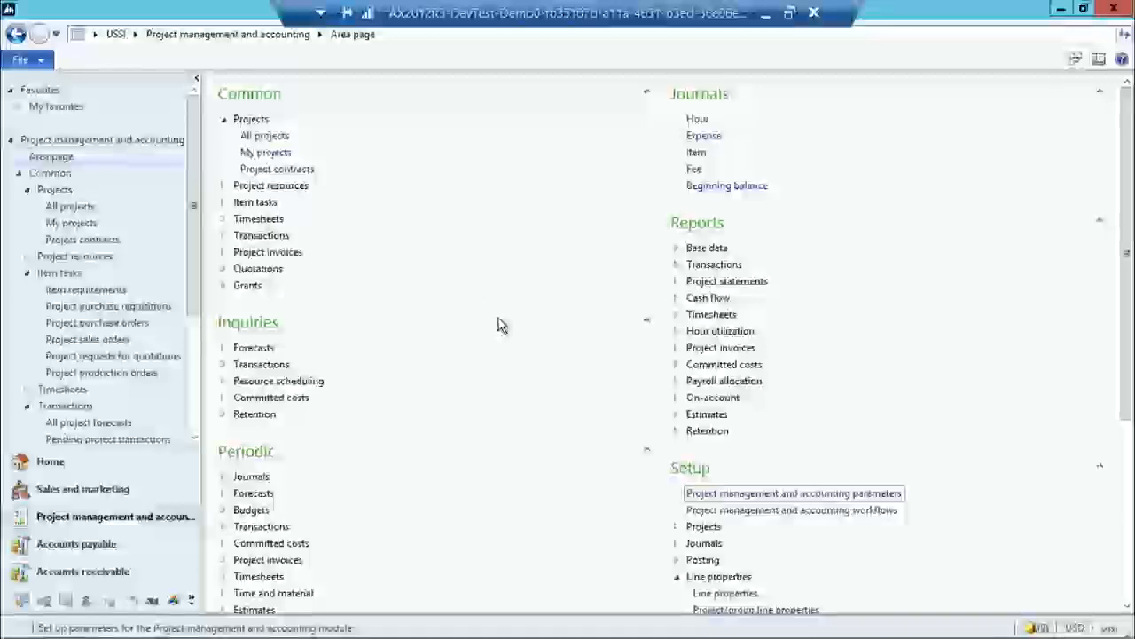
left_click(284, 171)
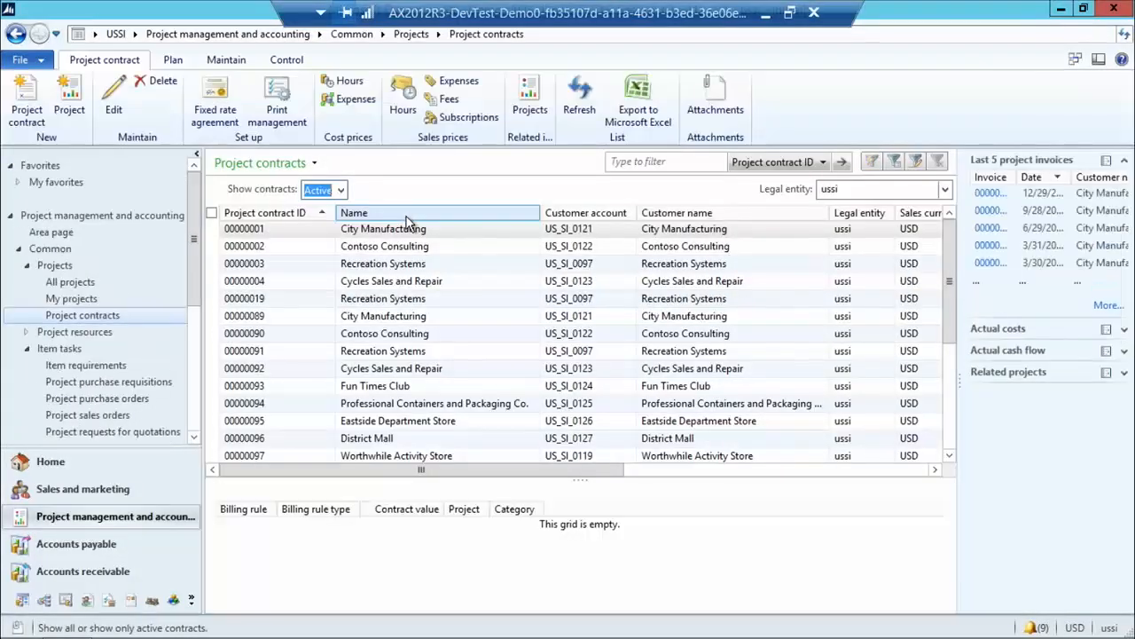
left_click(340, 190)
left_click(321, 226)
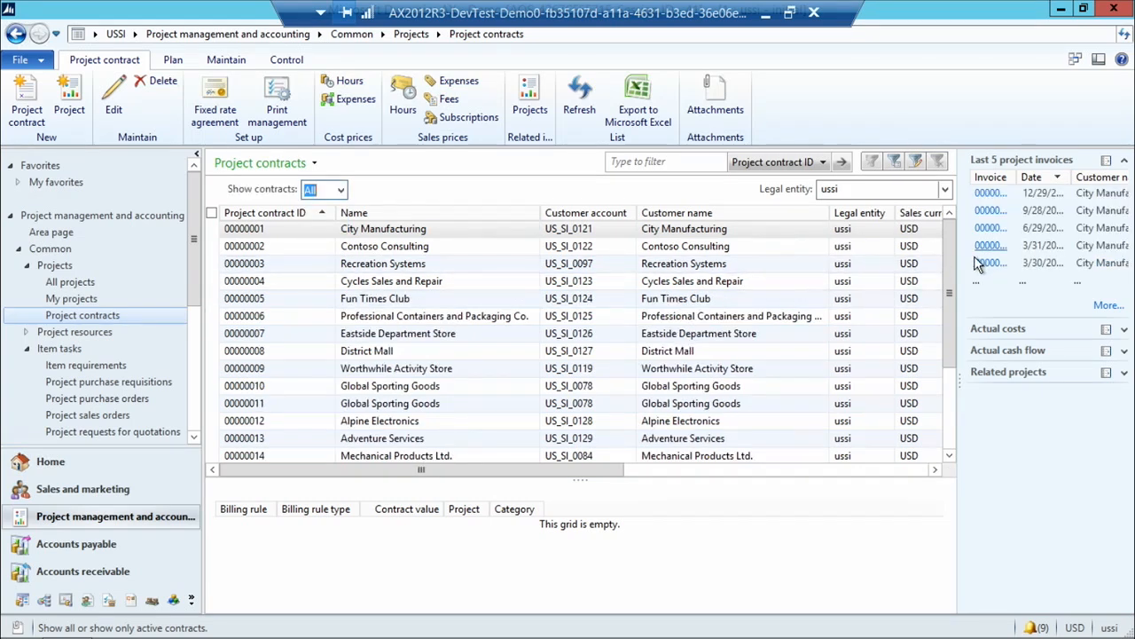
left_click_drag(952, 269, 981, 457)
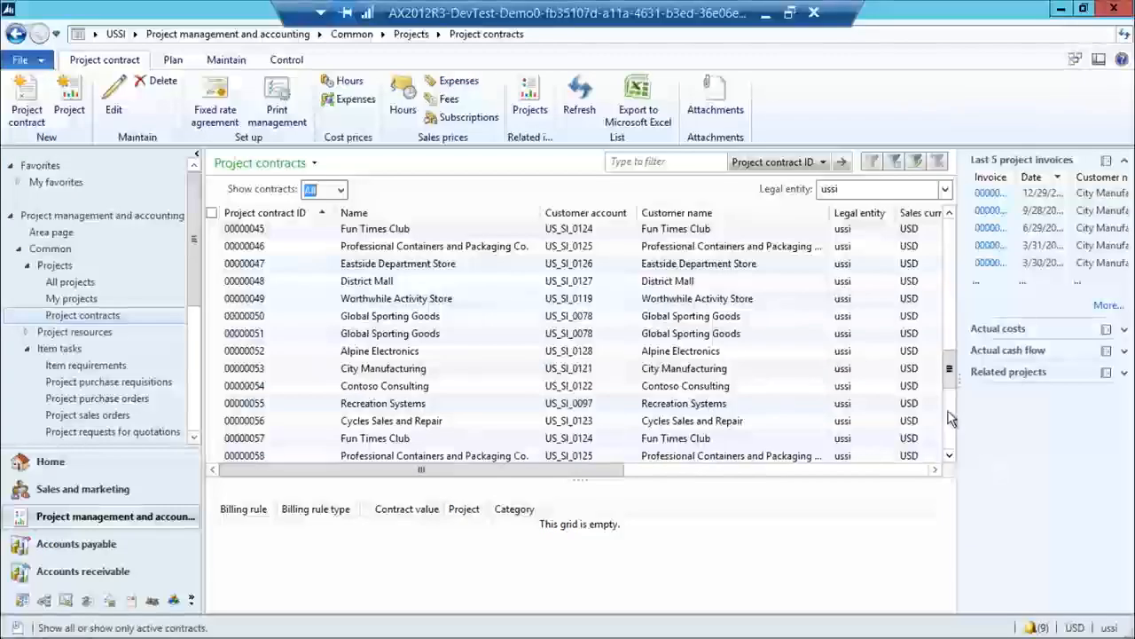
left_click_drag(947, 373, 953, 453)
left_click(451, 421)
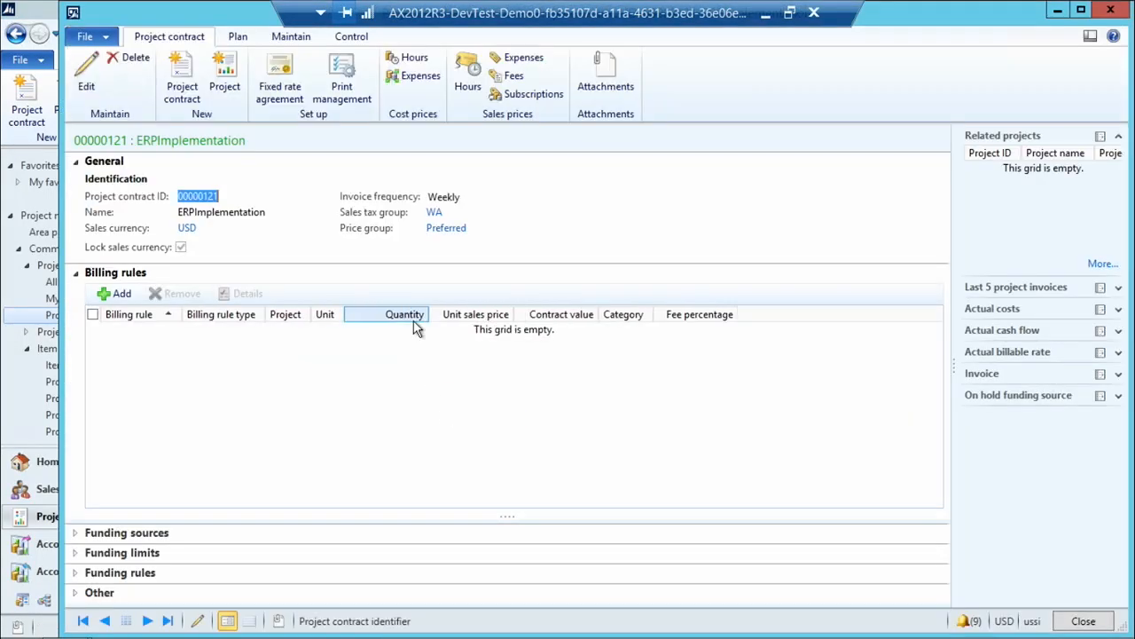
Step: Create a Time and material project named EPRImplementation under the contract, using project group TM_WIP
left_click(222, 88)
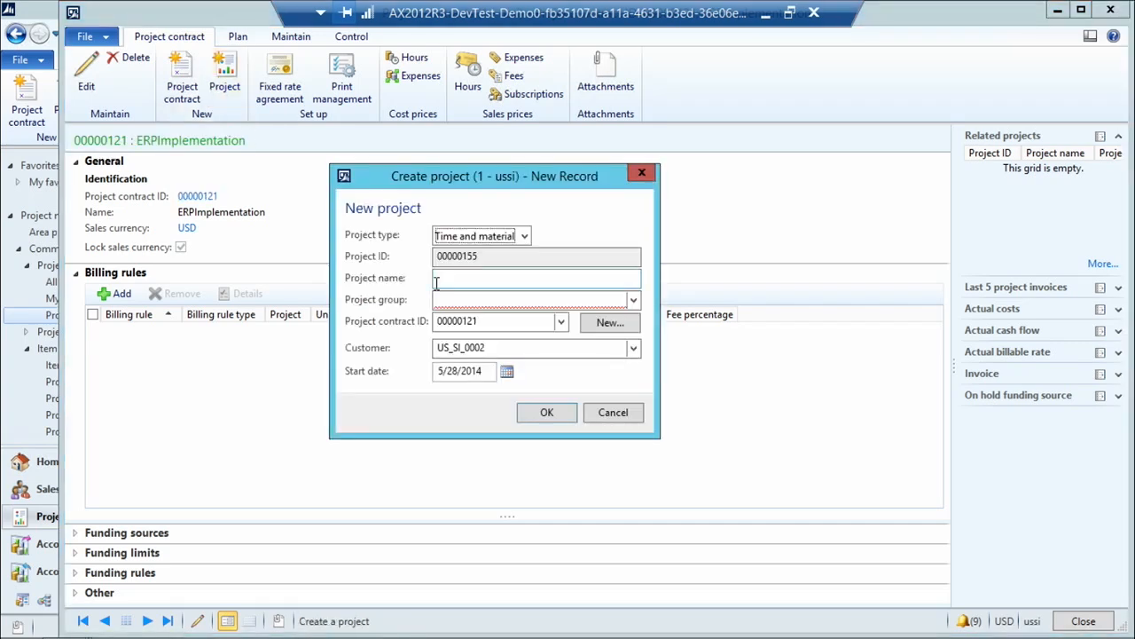
type("EPR")
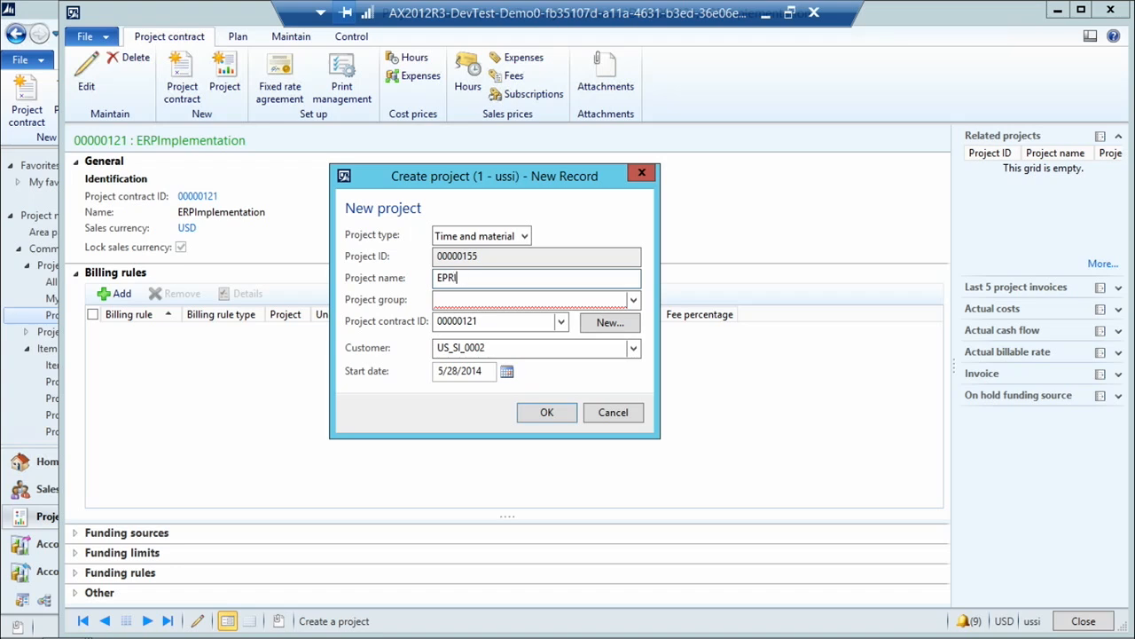
type("Implementation")
key("Tab")
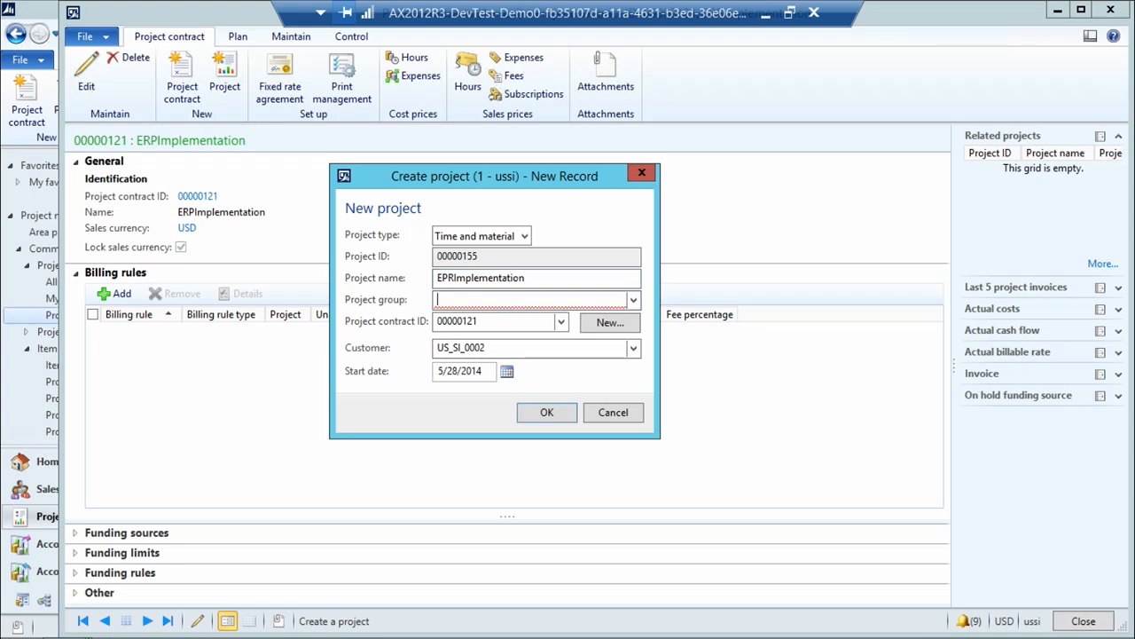
left_click(633, 300)
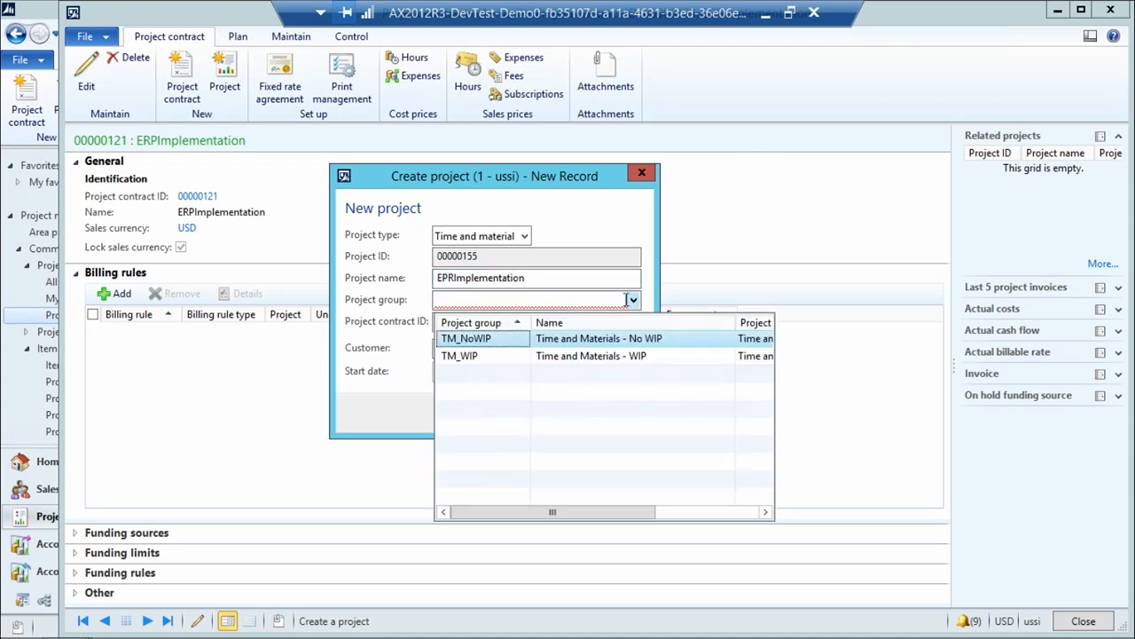
left_click(498, 355)
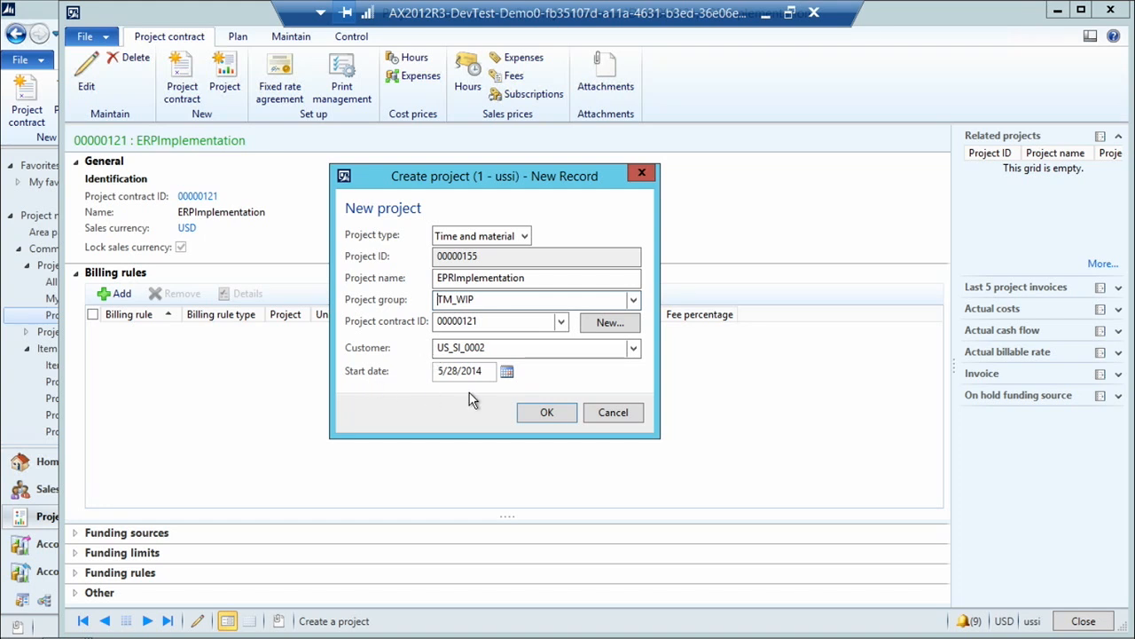
left_click(544, 413)
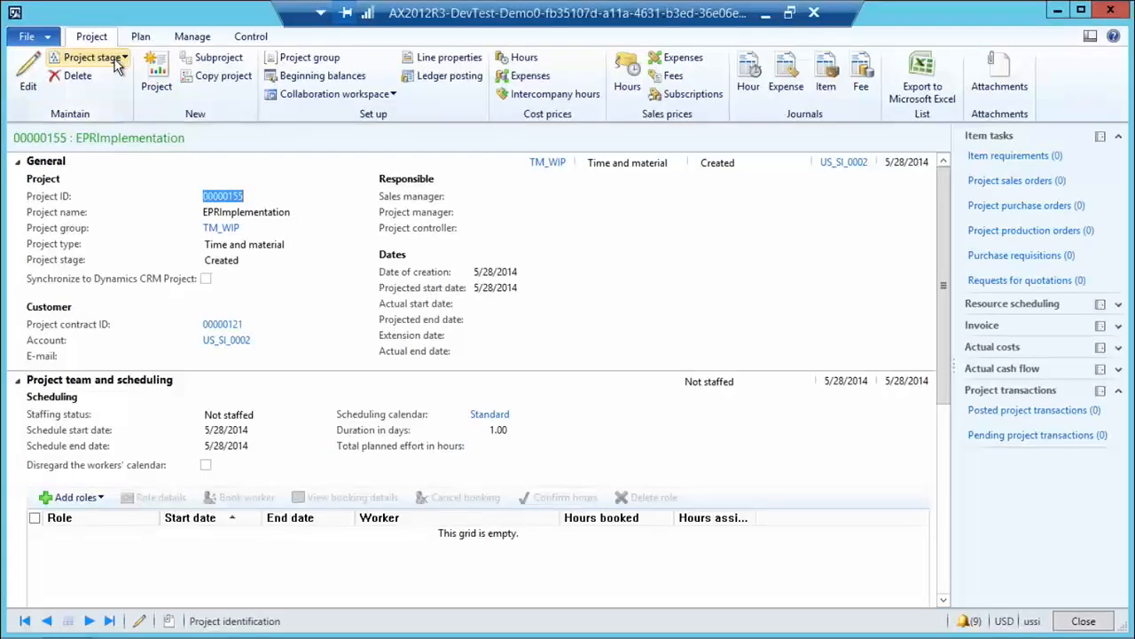
Step: Change the EPRImplementation project's stage to In process, and close the project and its contract
left_click(115, 60)
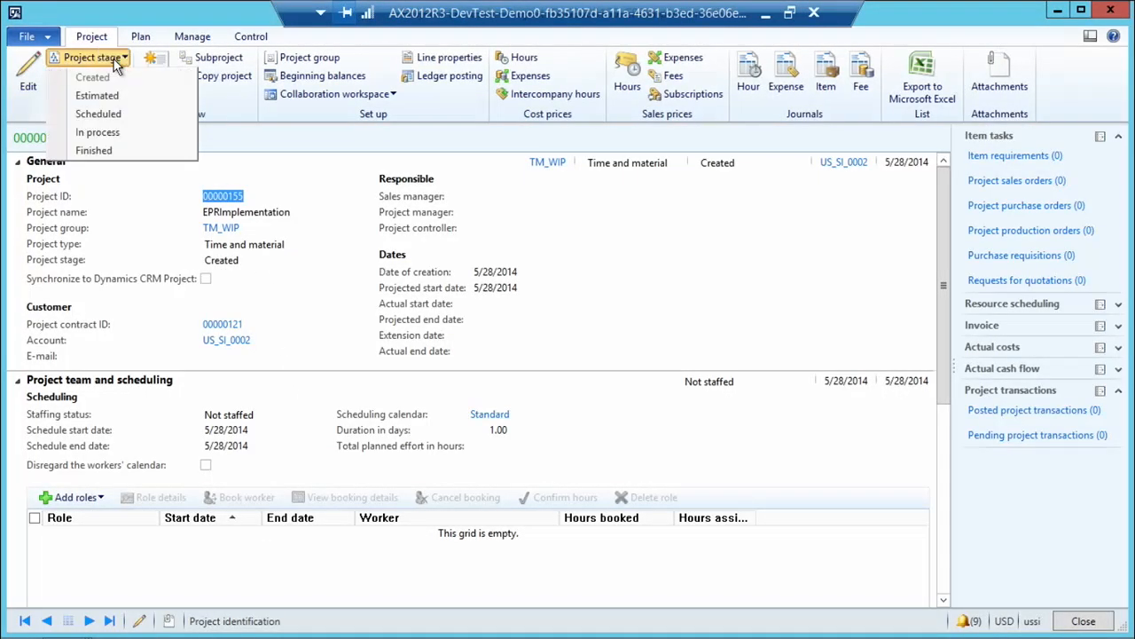
left_click(117, 133)
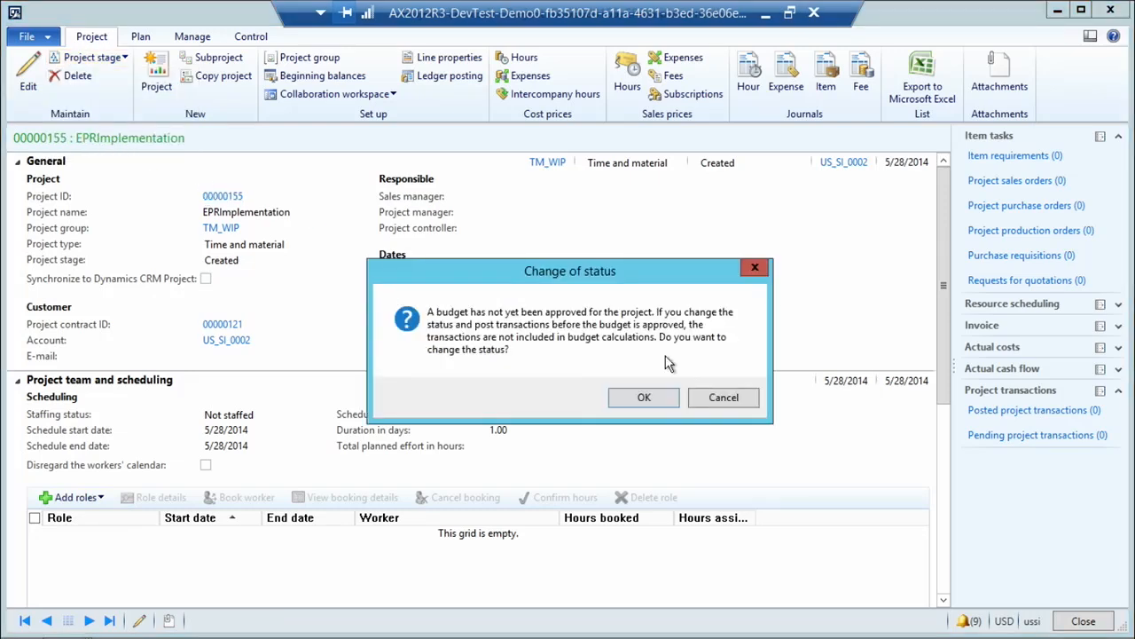
left_click(645, 403)
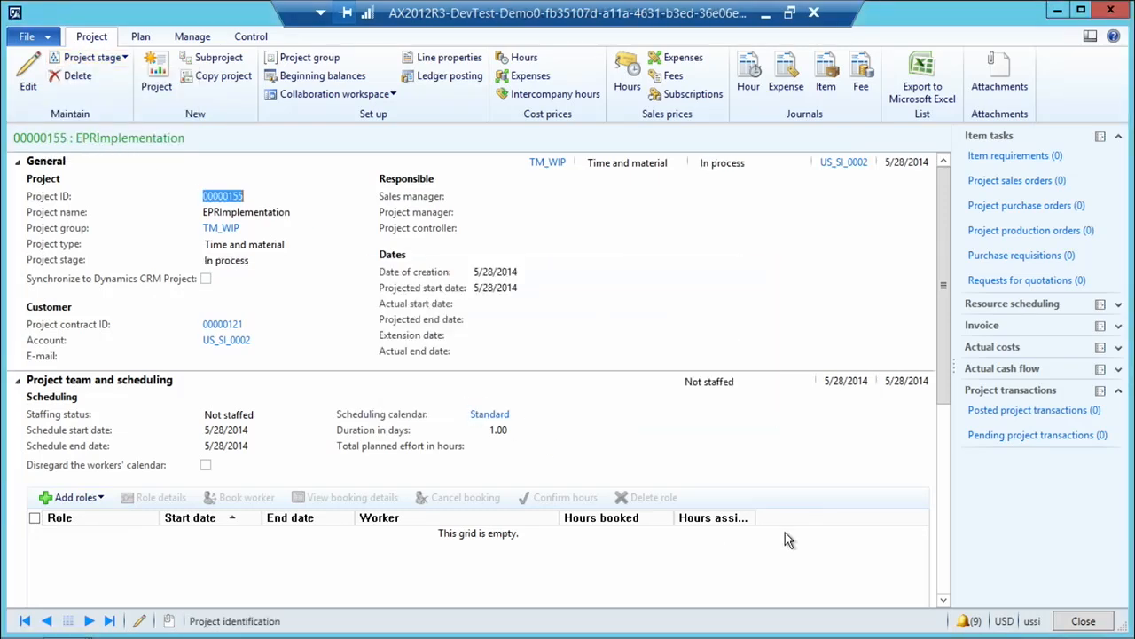
left_click(1083, 622)
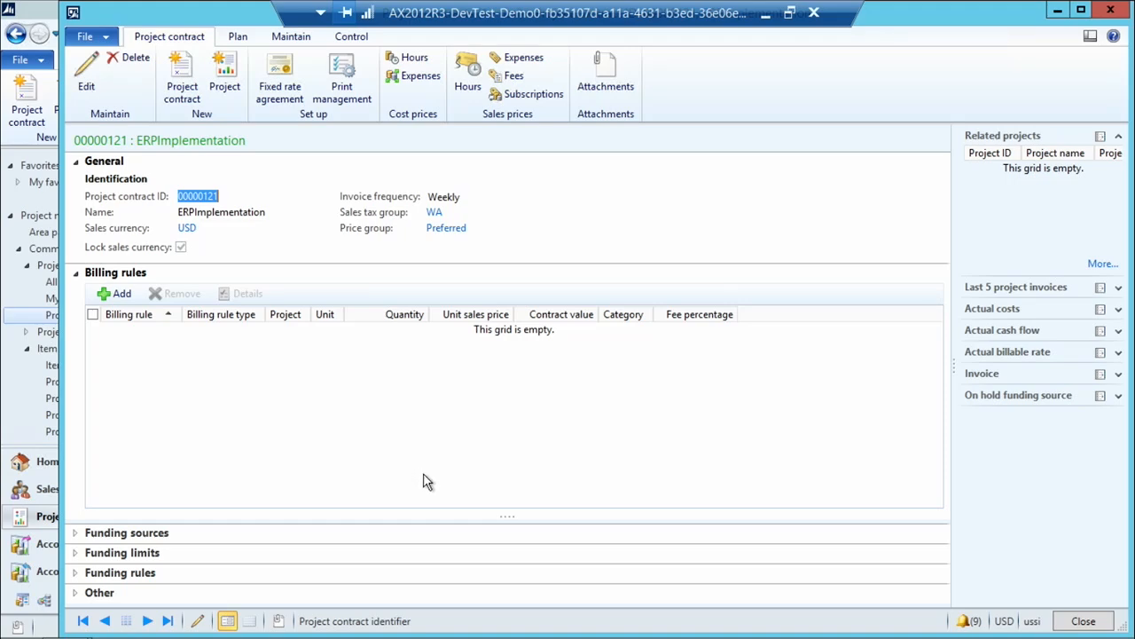
left_click(1082, 622)
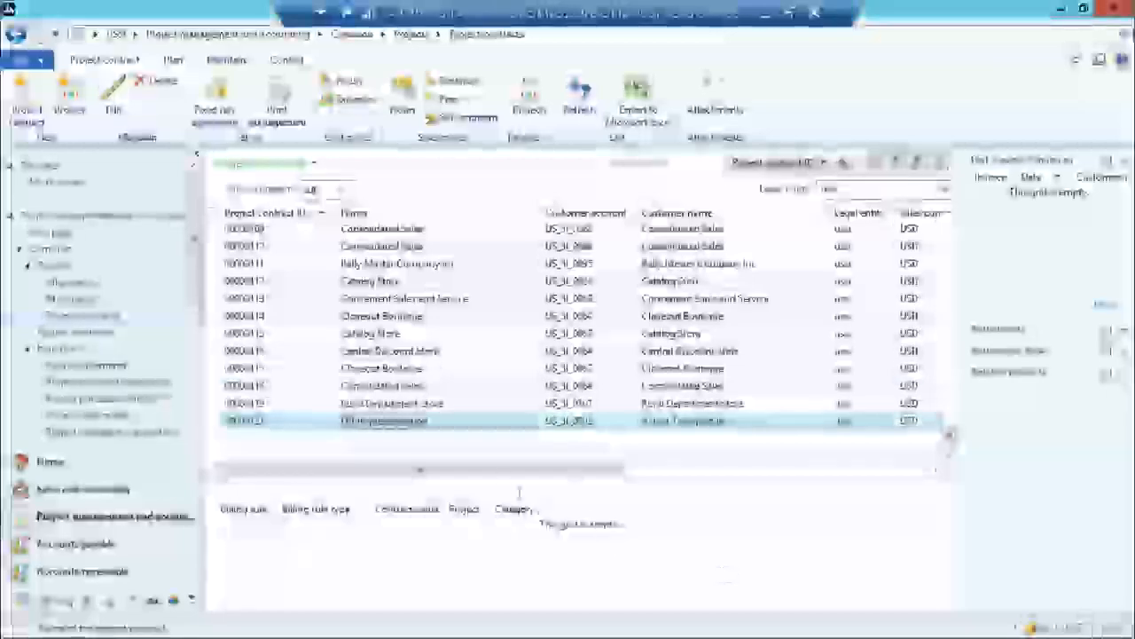
Step: Add a project/group line property record valid for Table, with the EPRImplementation project as its project relation
left_click(253, 34)
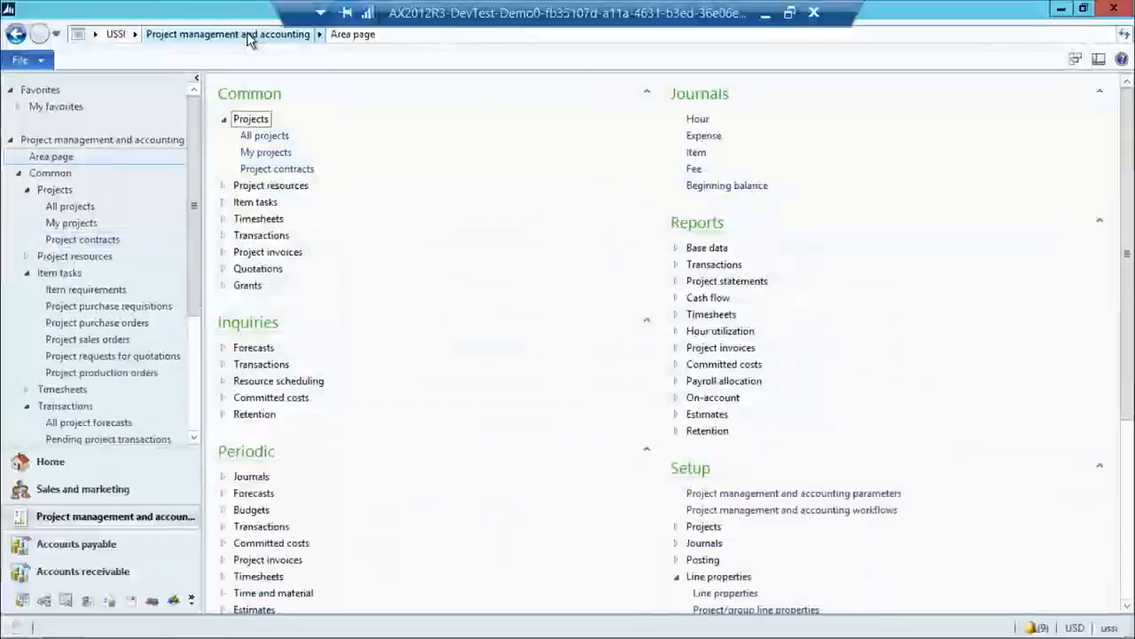
scroll(1051, 506, "down", 3)
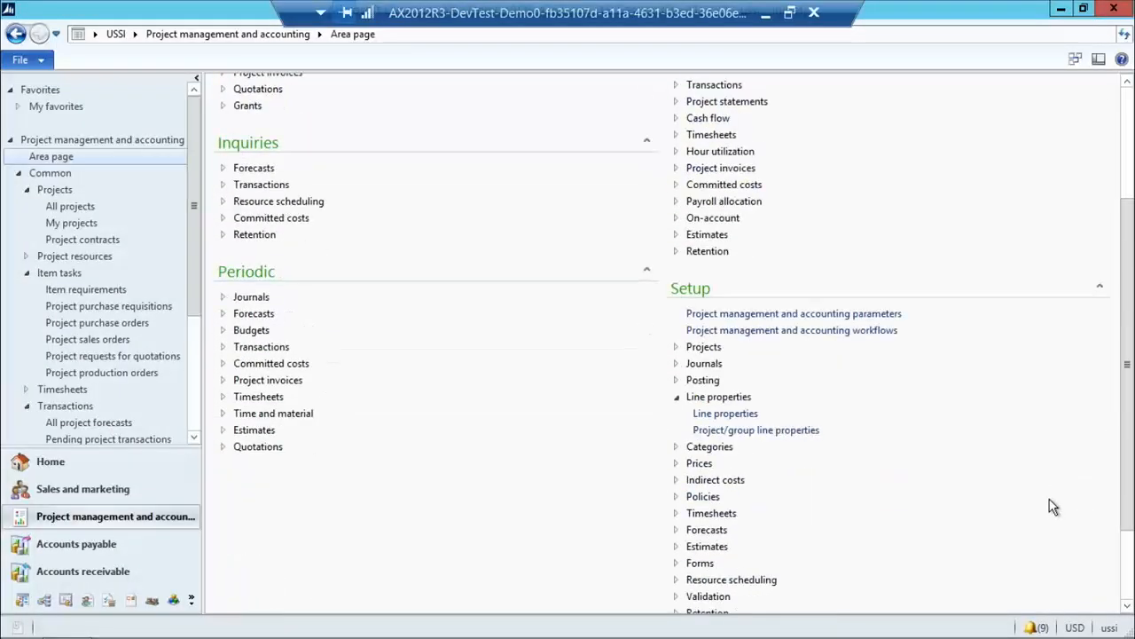
left_click(801, 432)
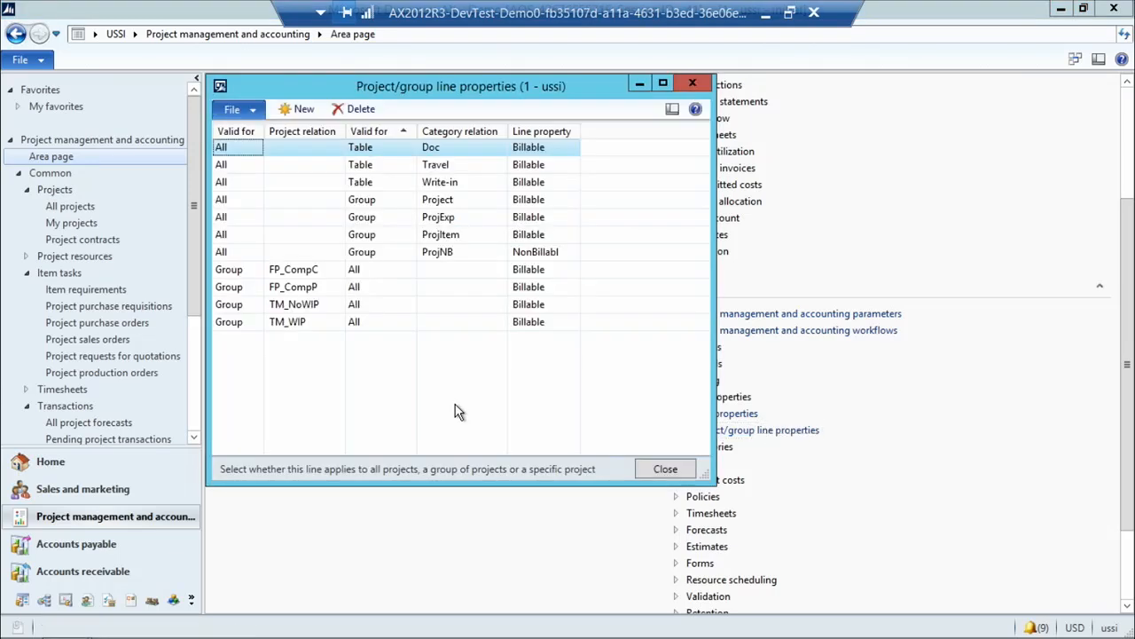
left_click(299, 112)
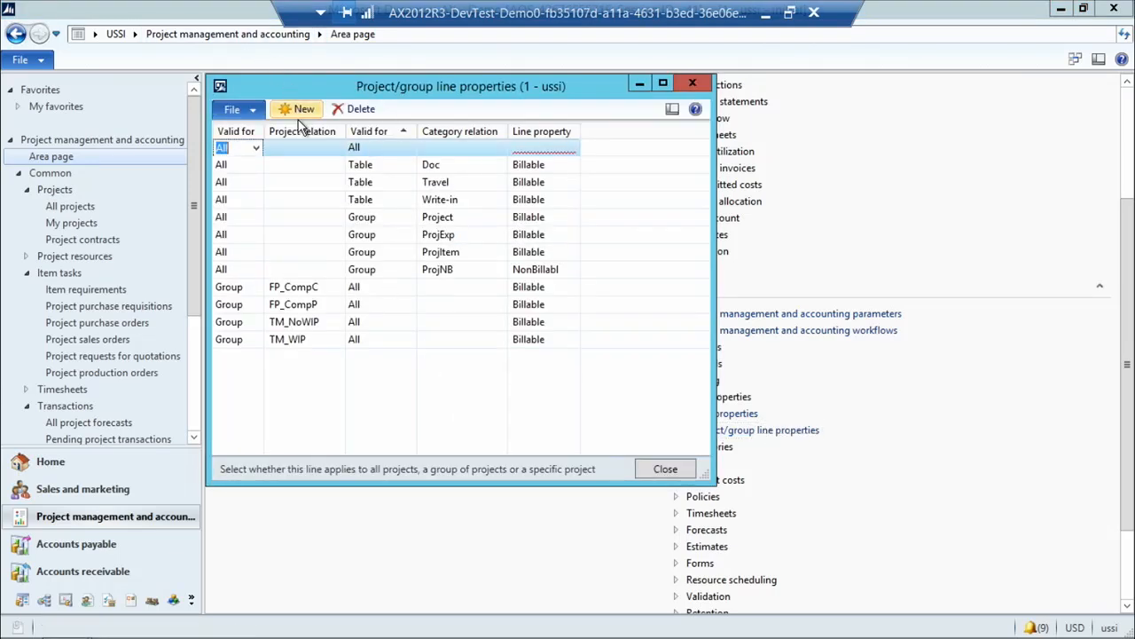
left_click(257, 149)
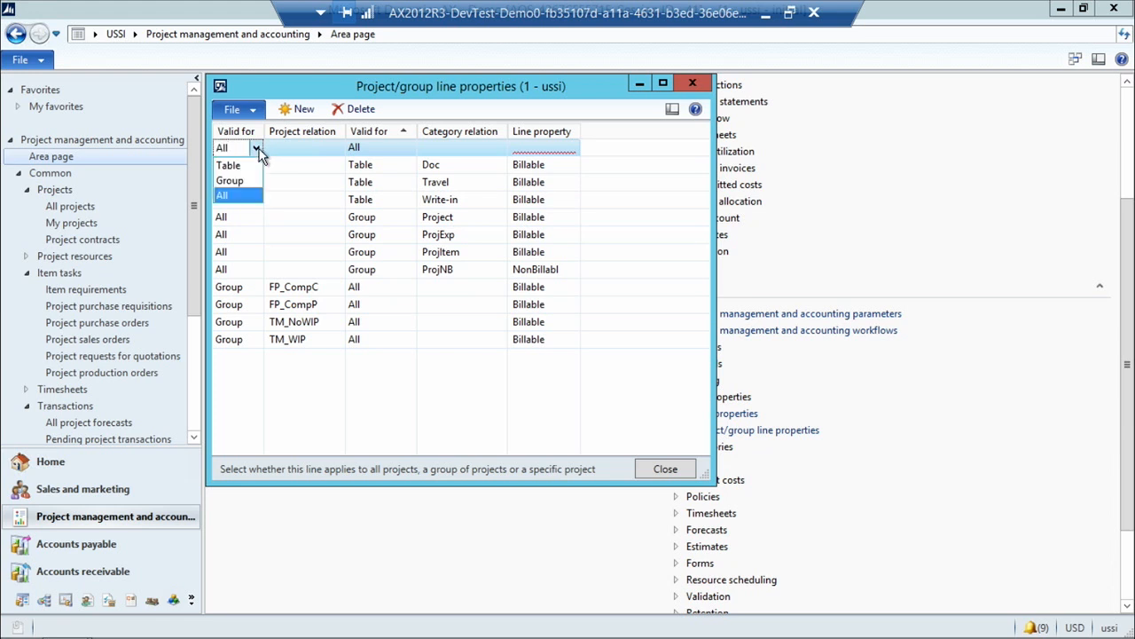
left_click(248, 171)
left_click(313, 151)
left_click(337, 148)
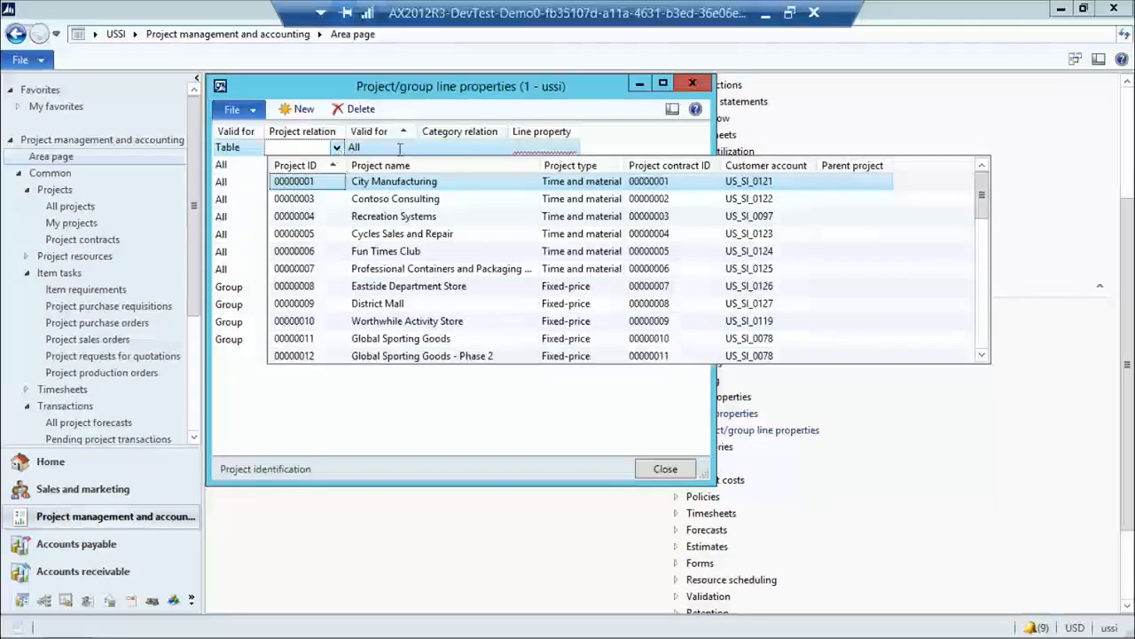
left_click_drag(976, 188, 983, 355)
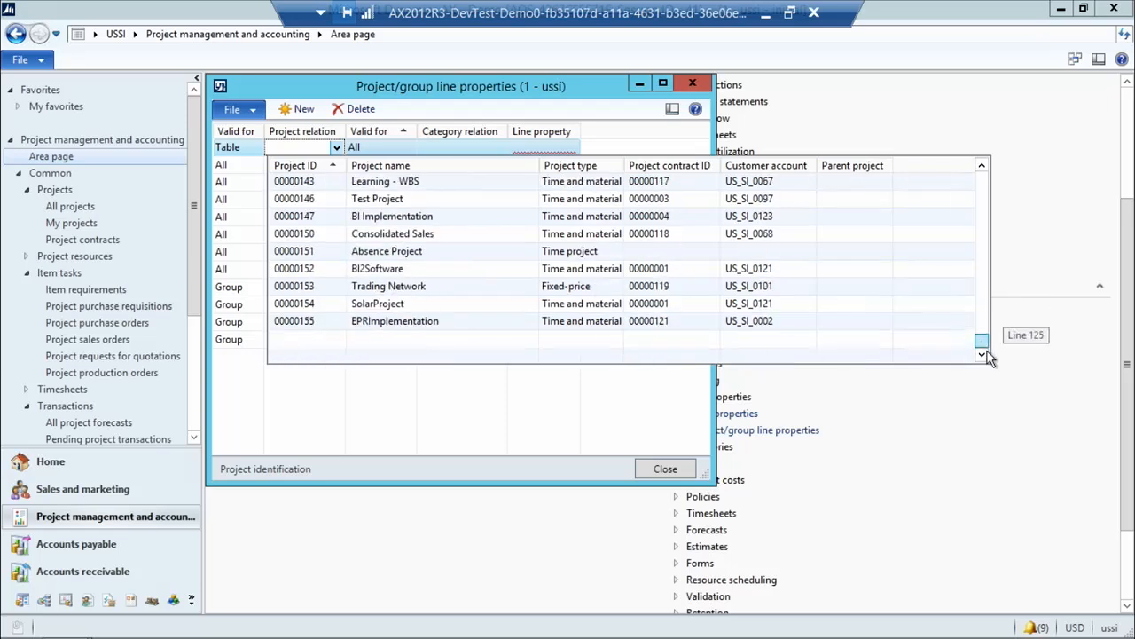
left_click(434, 321)
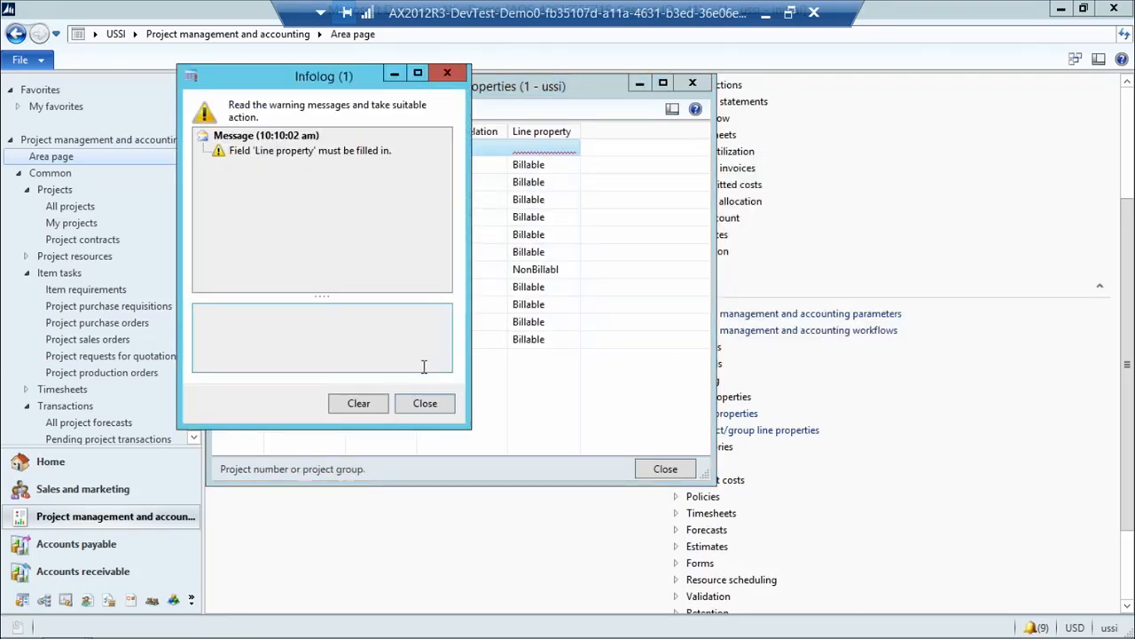
left_click(423, 404)
Step: Keep the new record valid for all categories and set its line property to Billable
left_click(366, 148)
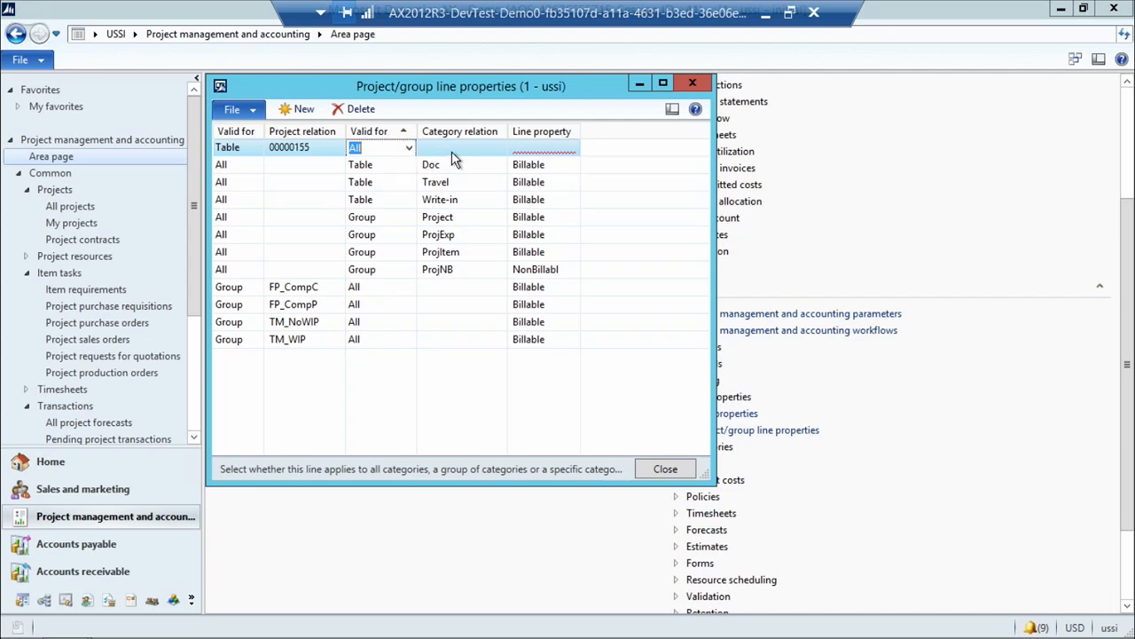
left_click(537, 149)
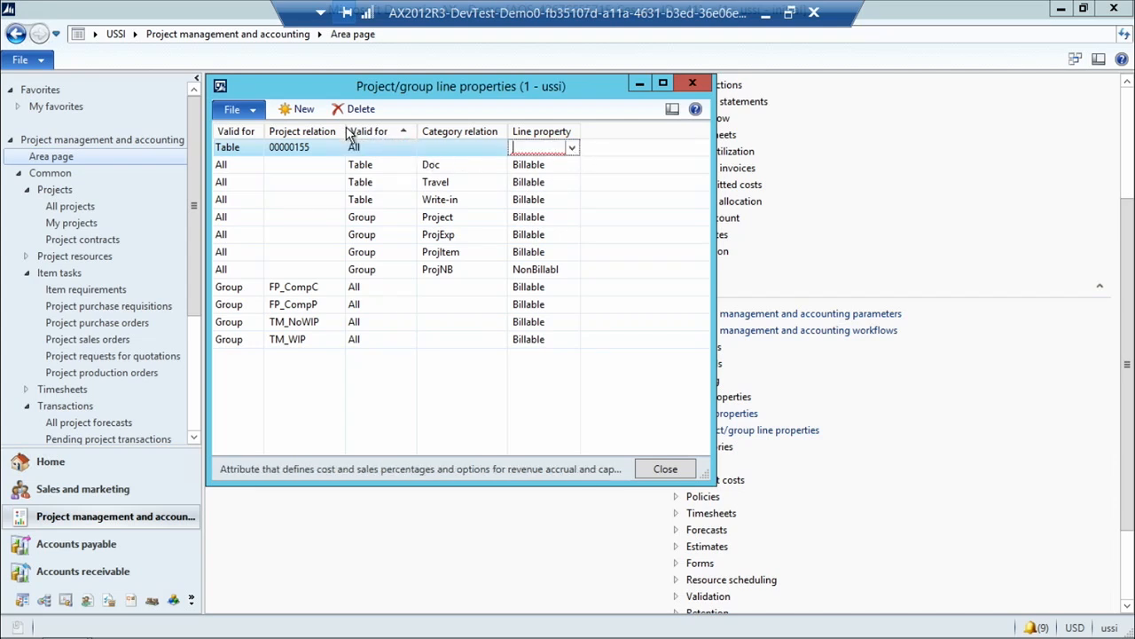
left_click(571, 149)
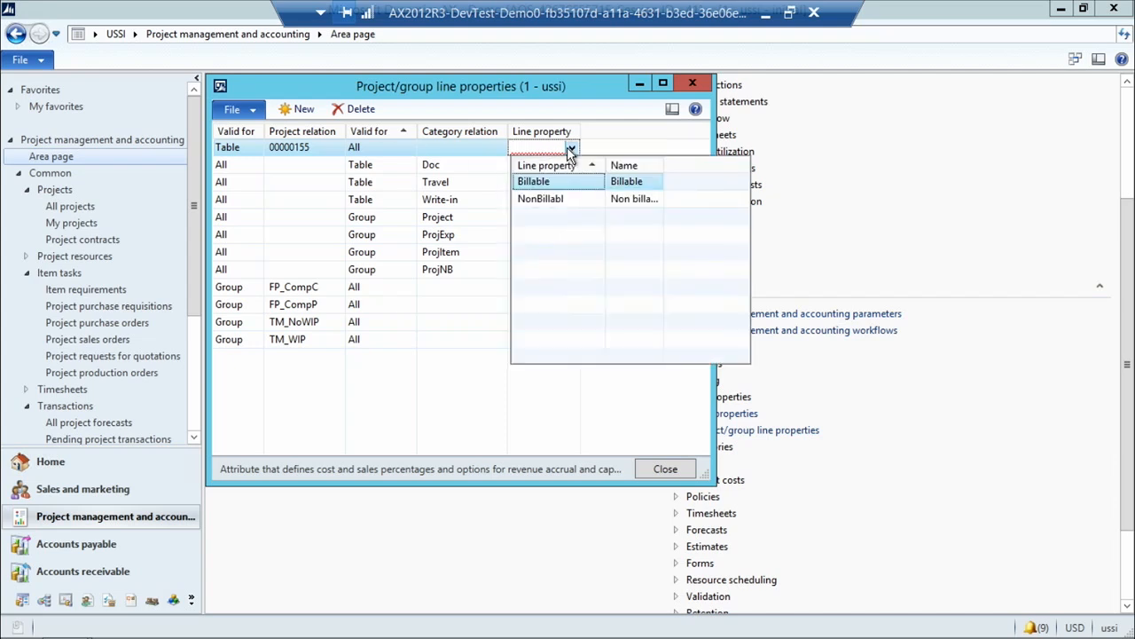
left_click(541, 185)
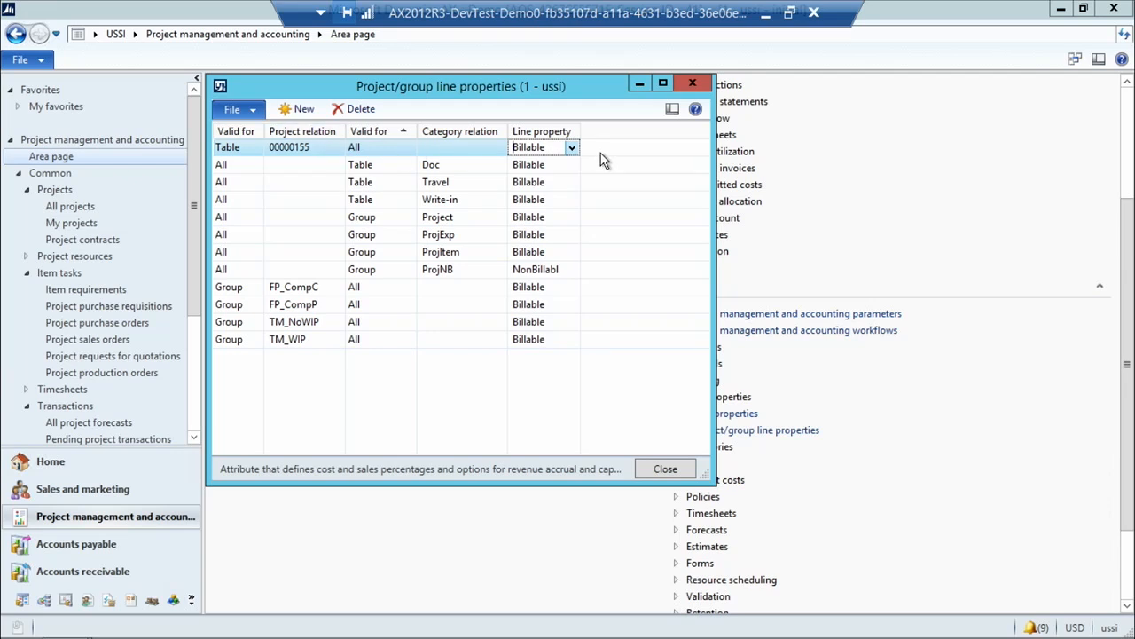
Step: Change the Billable record's category validity to Table and set its category relation to Consult
left_click(393, 150)
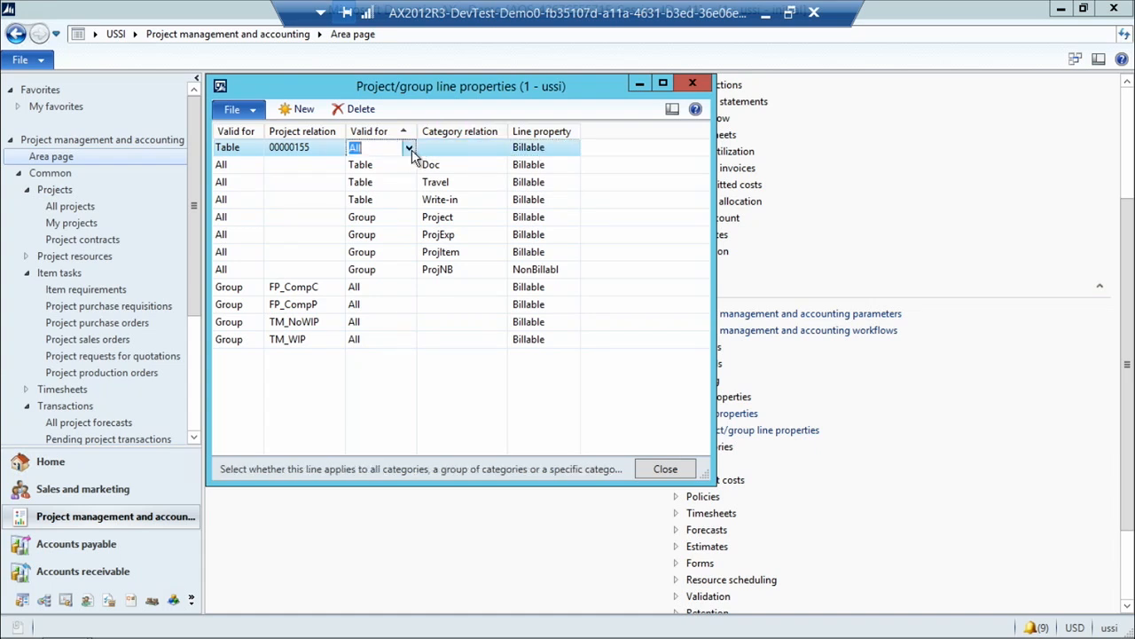
left_click(411, 148)
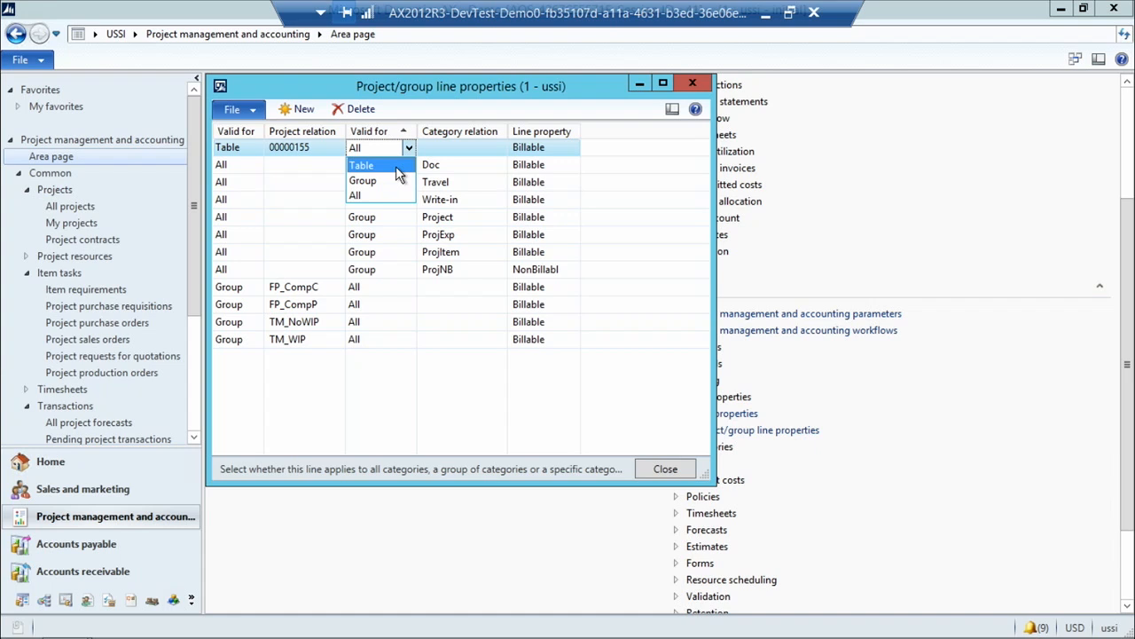
left_click(396, 167)
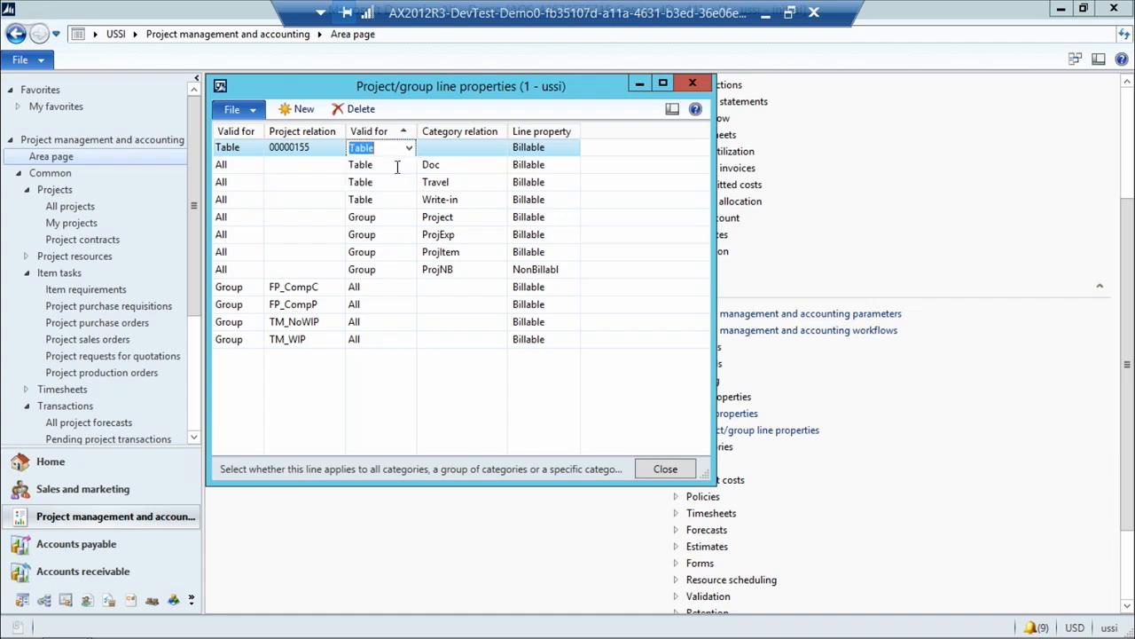
left_click(465, 151)
left_click(500, 149)
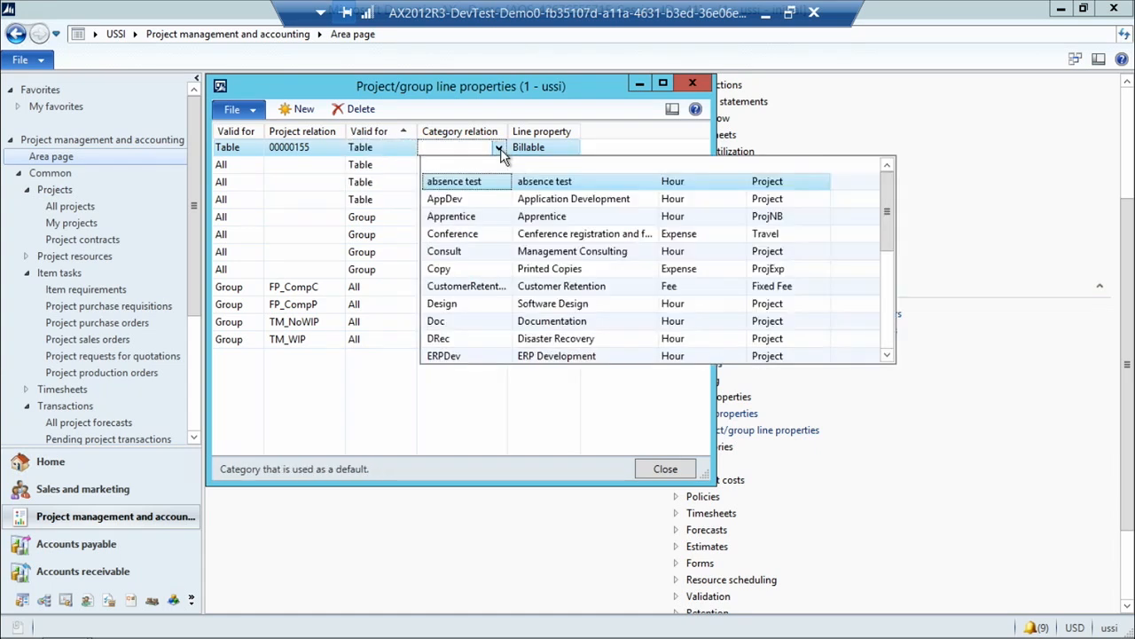
left_click(470, 253)
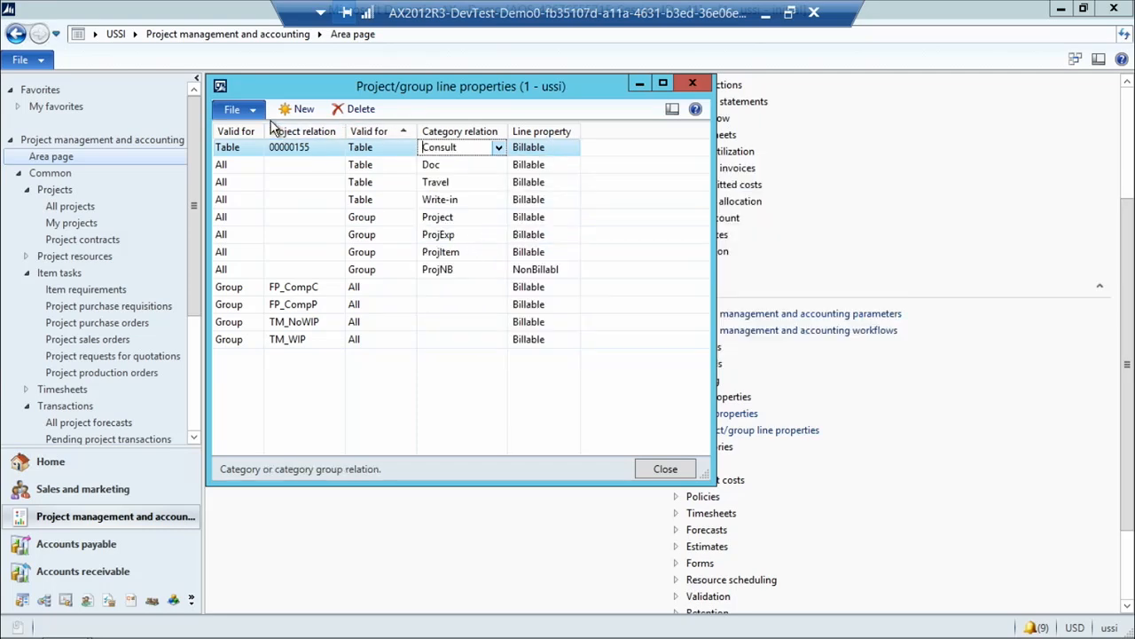
Step: Add another project/group line property record and make it valid for Table on the project side
left_click(303, 109)
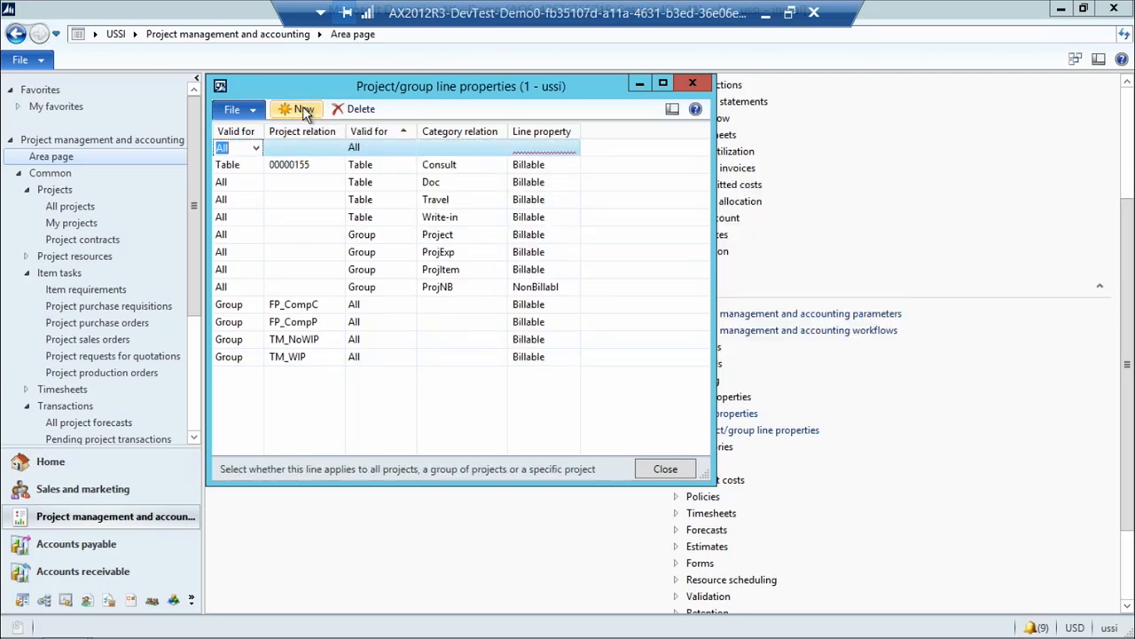
left_click(256, 149)
left_click(235, 165)
left_click(326, 148)
Step: Try to find the project for the new record by filtering the project names with ERP*
left_click(336, 147)
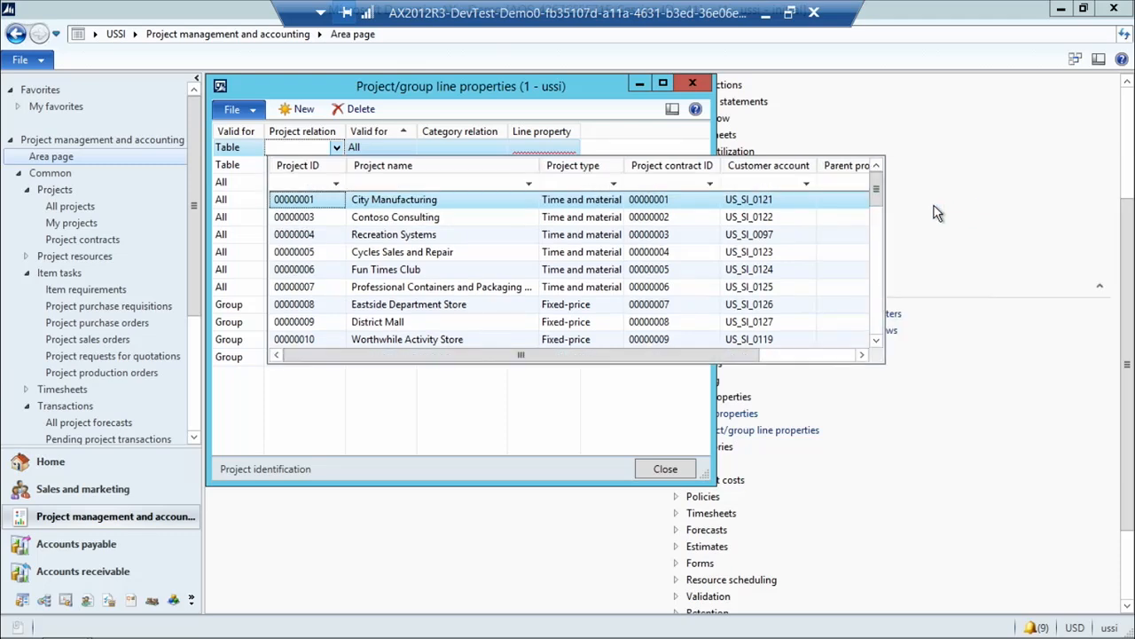
left_click(423, 182)
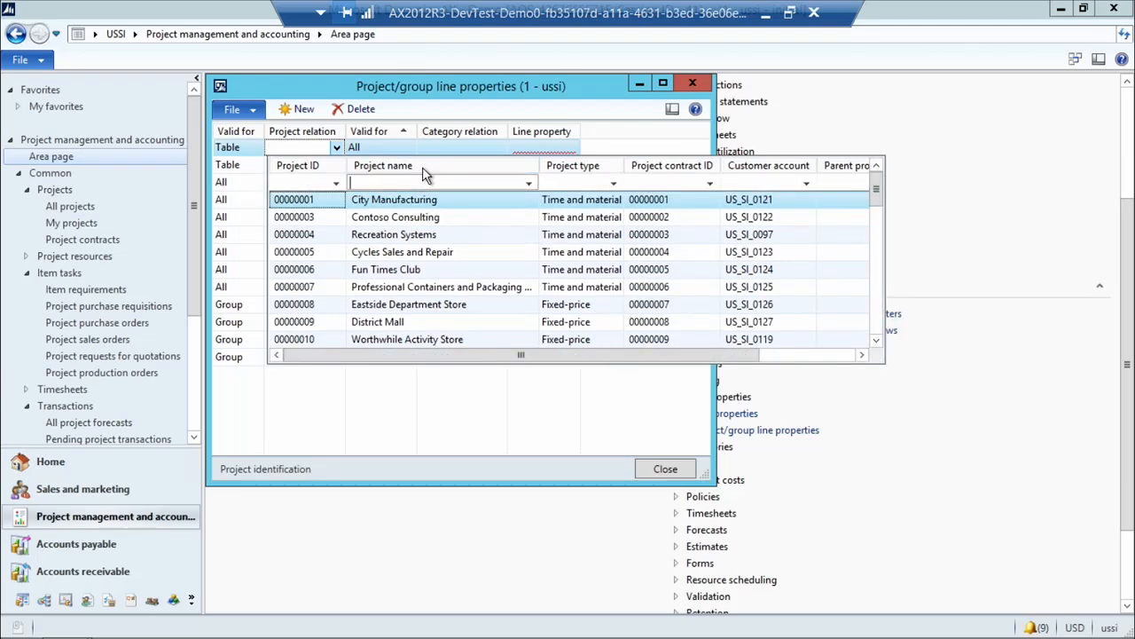
type("ERP")
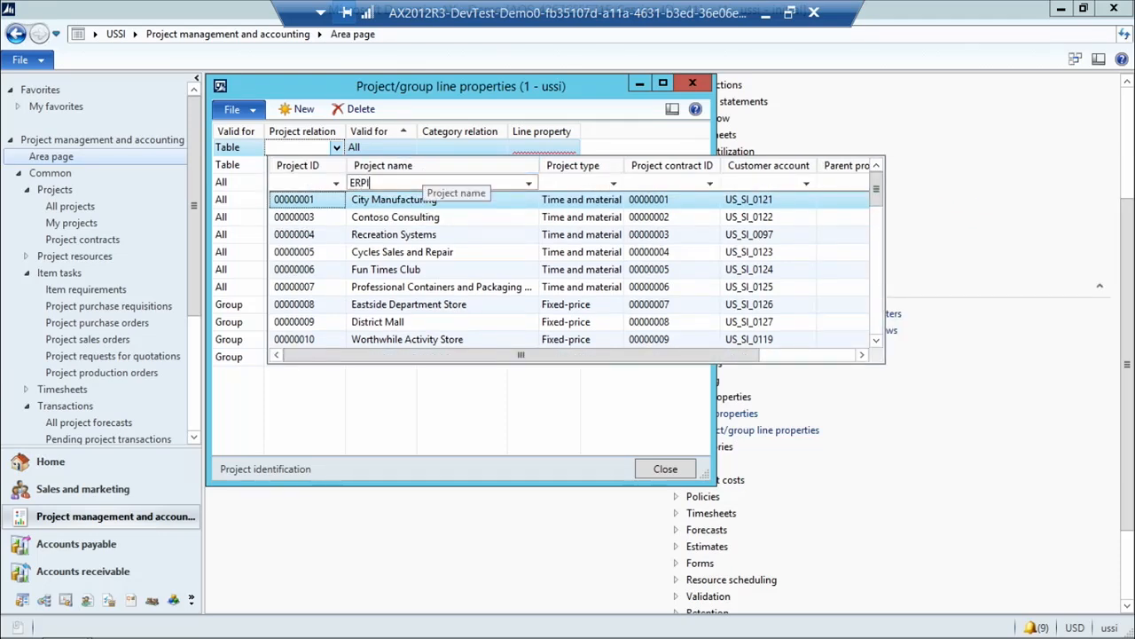
type("I*")
key("Return")
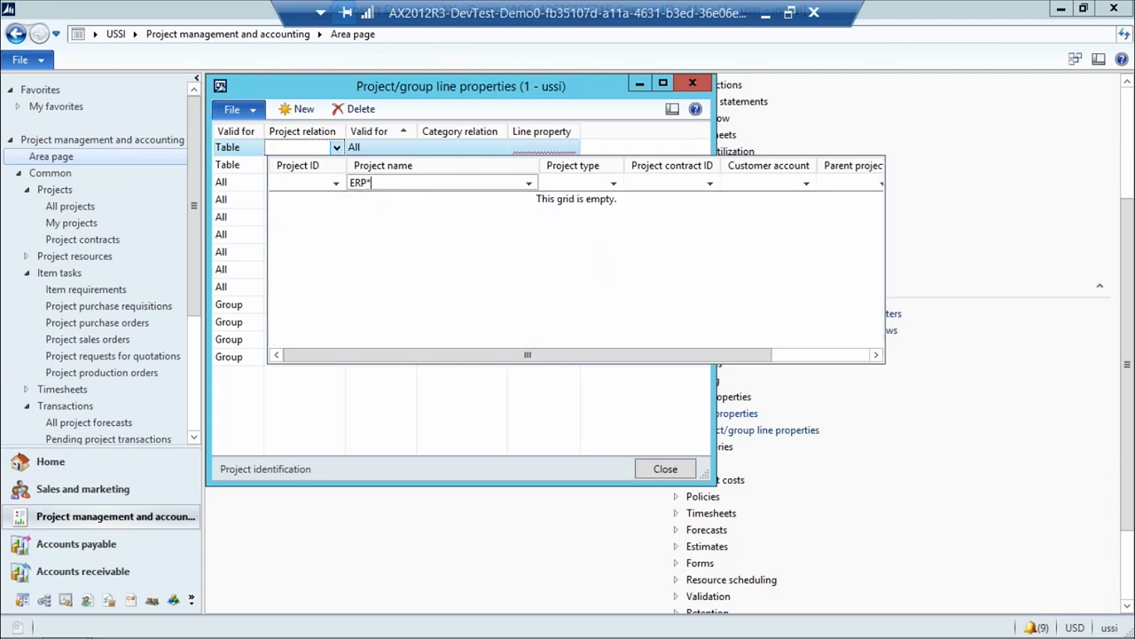
key("Return")
left_click_drag(356, 182, 341, 182)
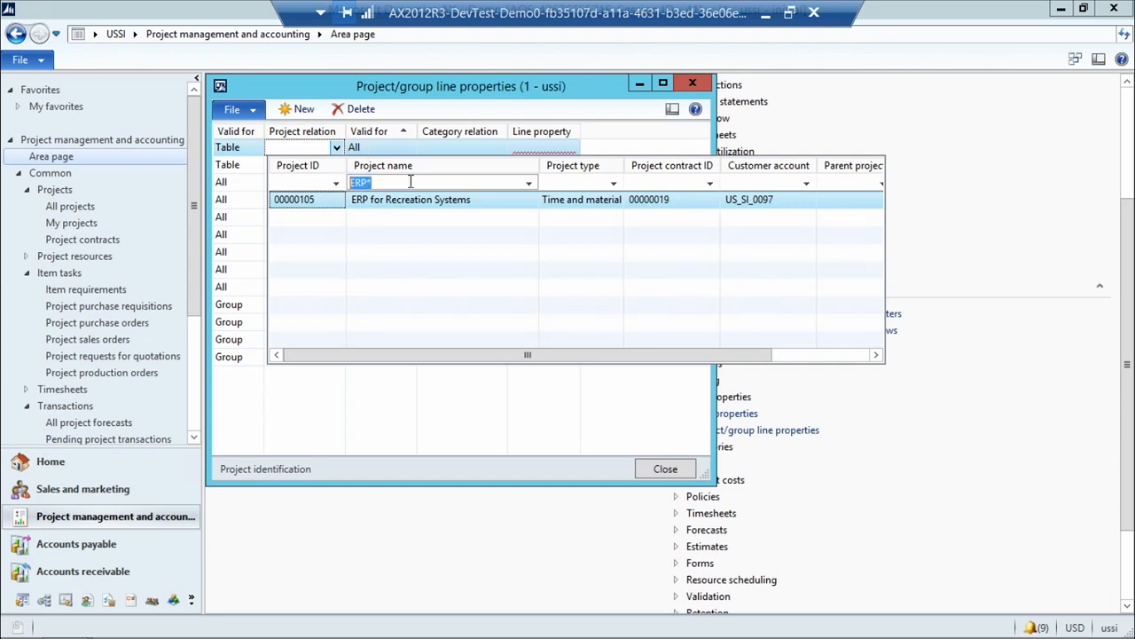
key("BackSpace")
key("Escape")
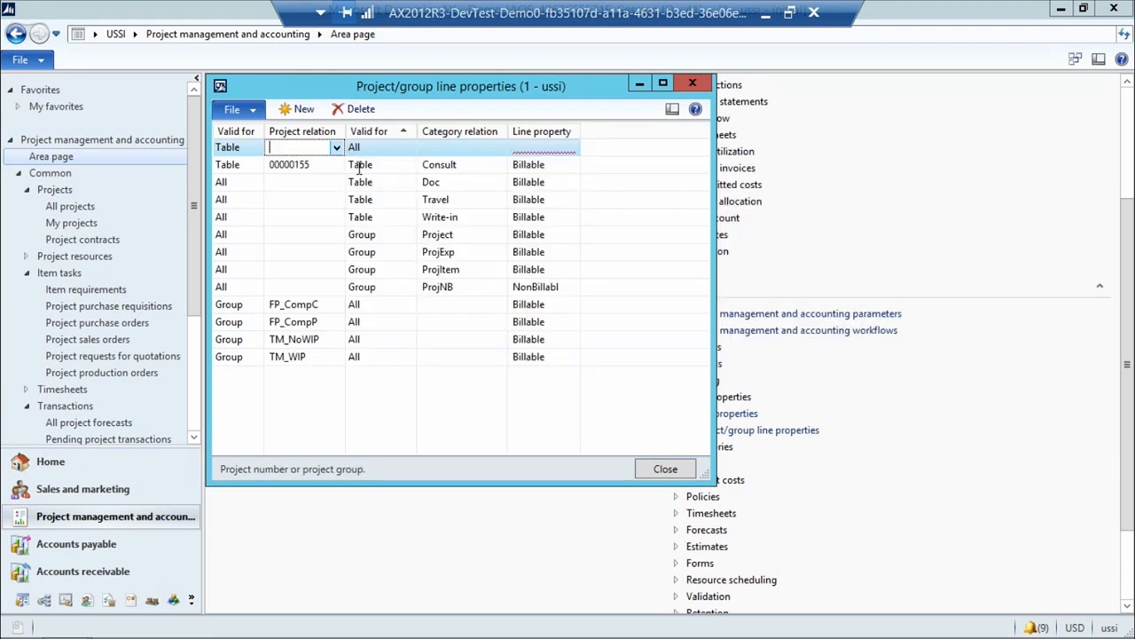
Step: Set the new record's project relation to the EPRImplementation project
left_click(327, 135)
left_click(425, 403)
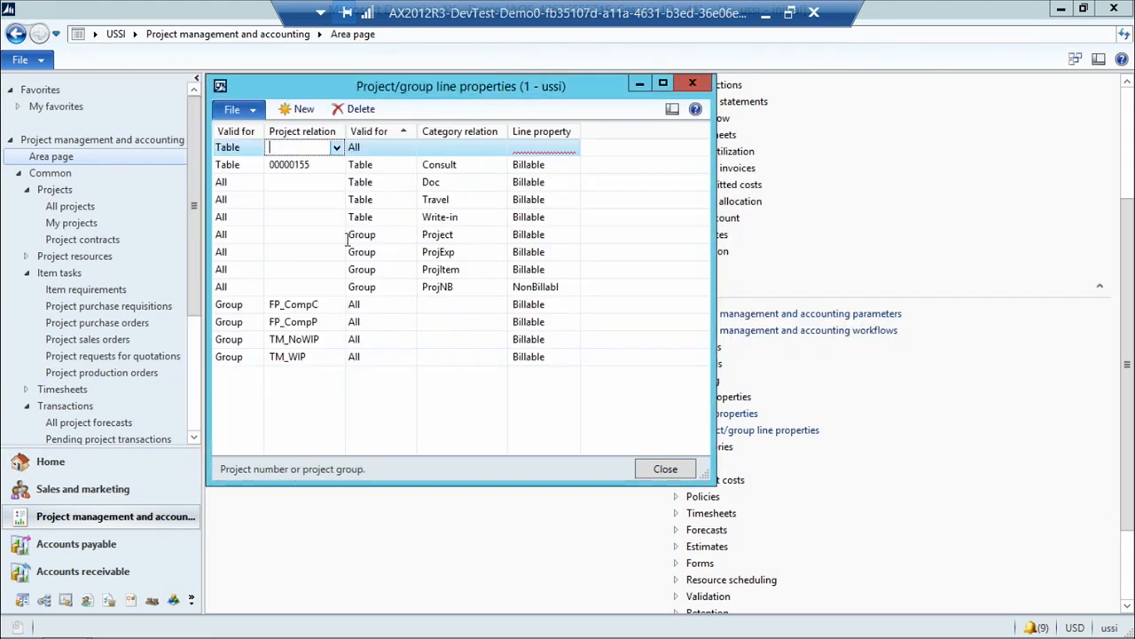
left_click(337, 147)
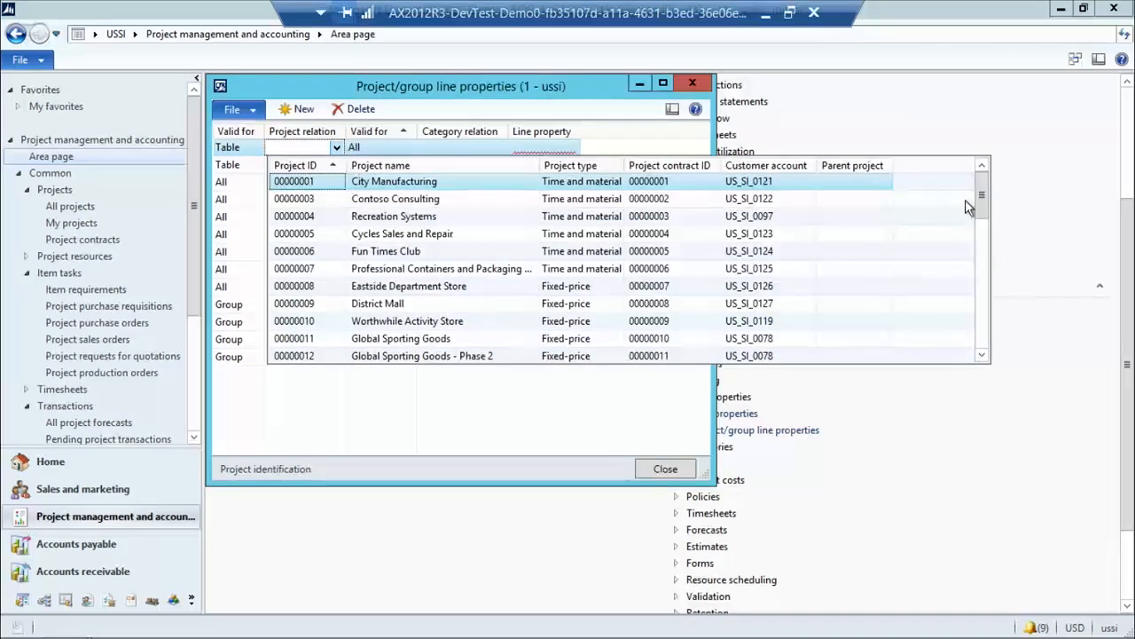
left_click_drag(981, 195, 988, 358)
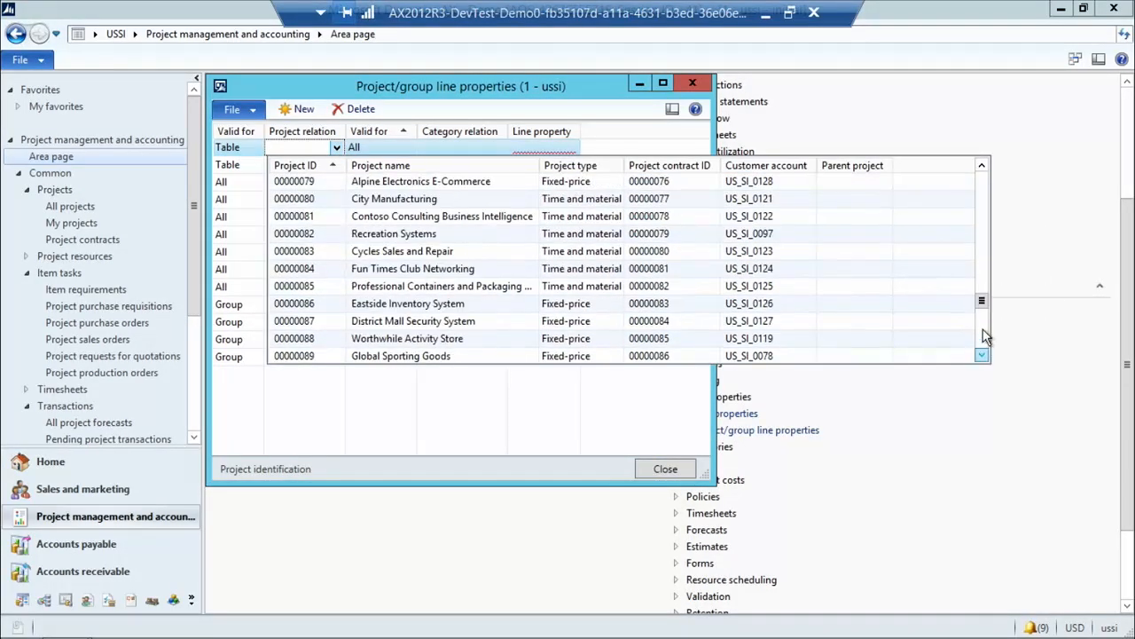
left_click_drag(980, 298, 980, 361)
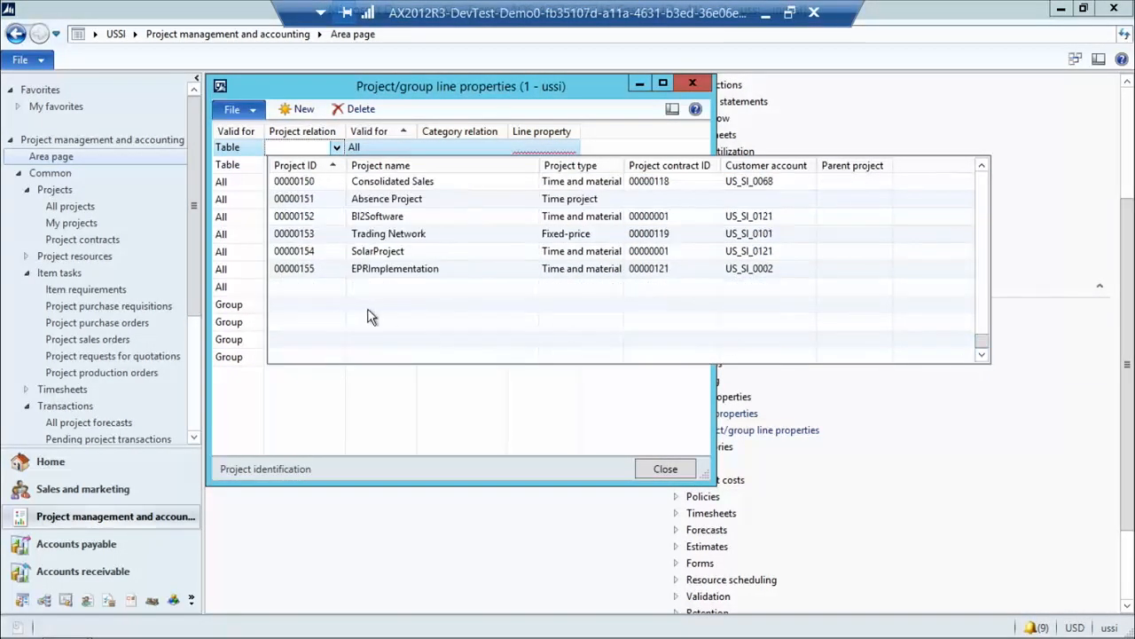
left_click(389, 269)
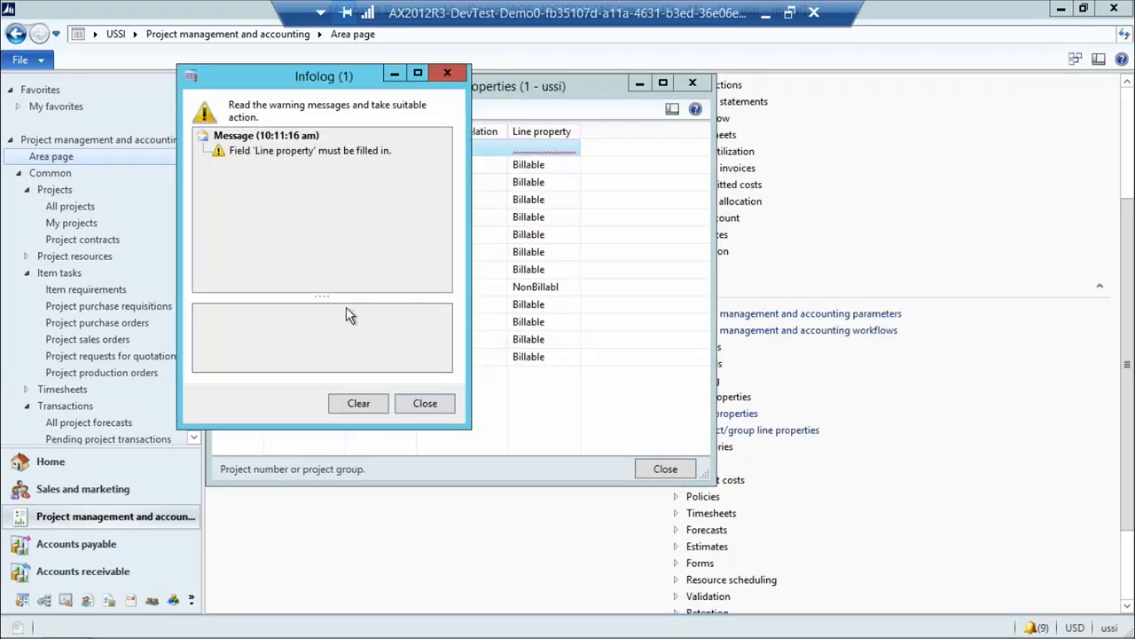
left_click(425, 404)
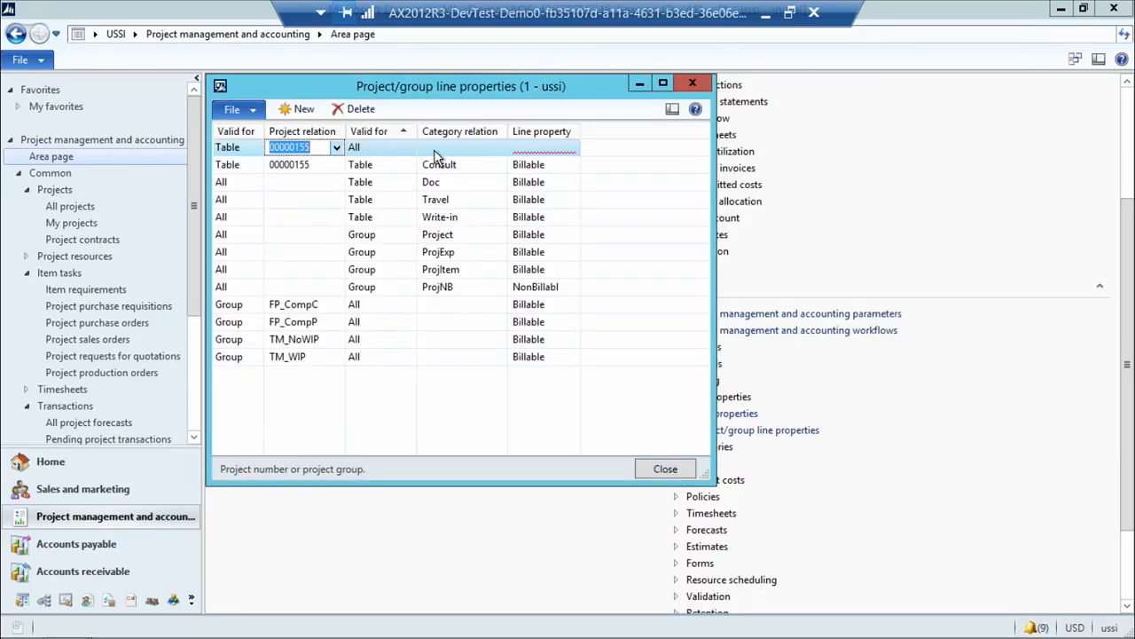
Step: Make the new record valid for Table with category relation ERPDev, and set its line property to Billable
left_click(385, 147)
left_click(408, 149)
left_click(382, 166)
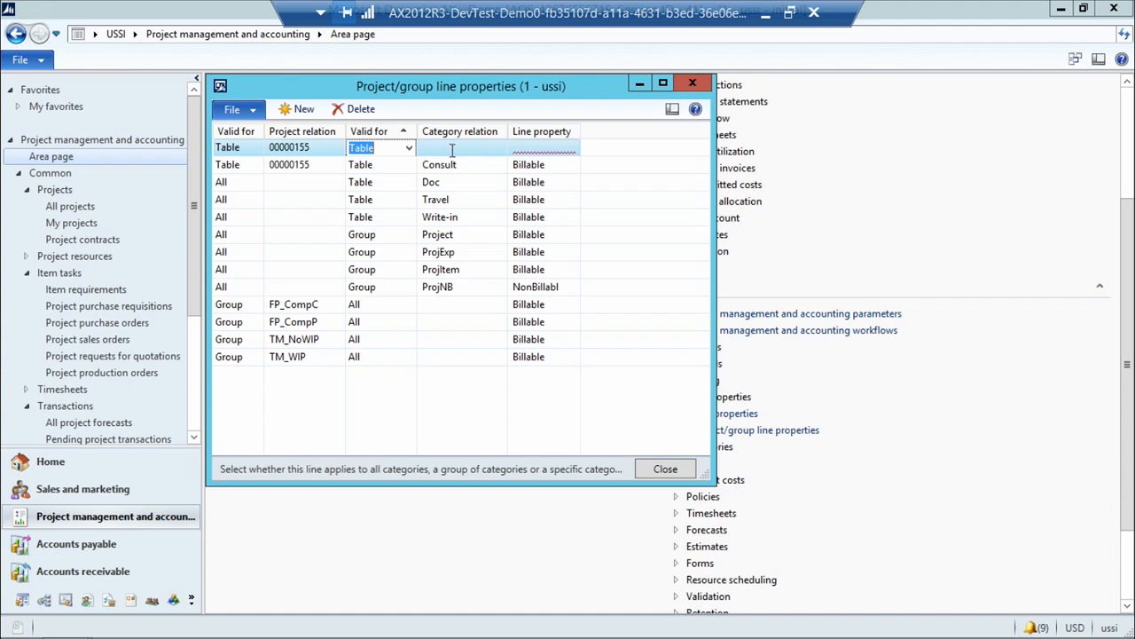
left_click(453, 149)
left_click(499, 148)
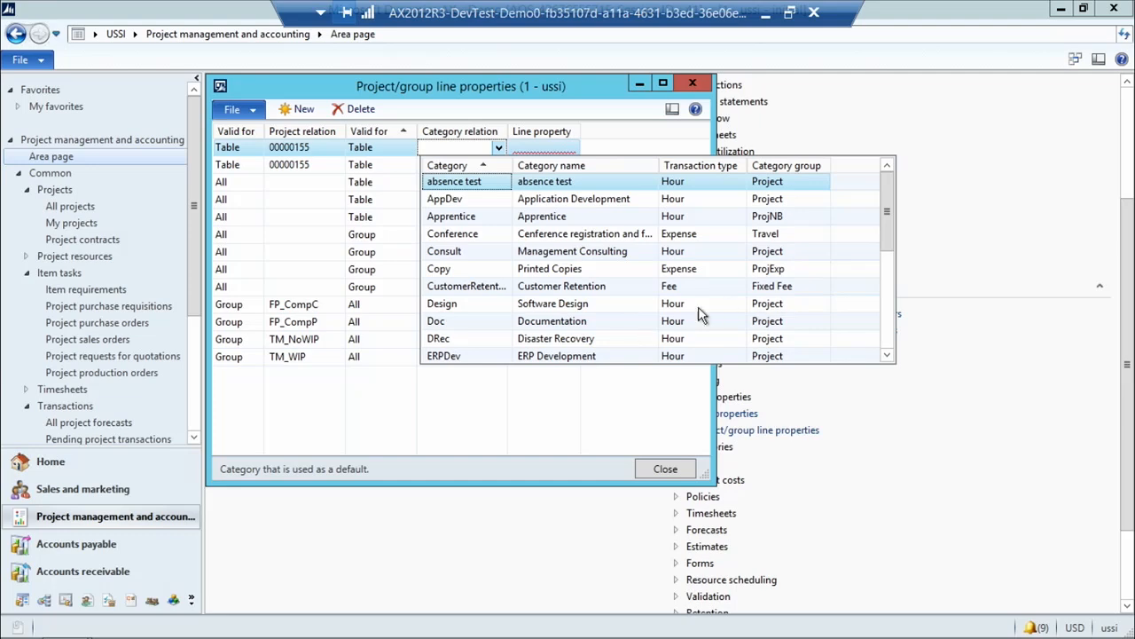
left_click(491, 356)
left_click(574, 149)
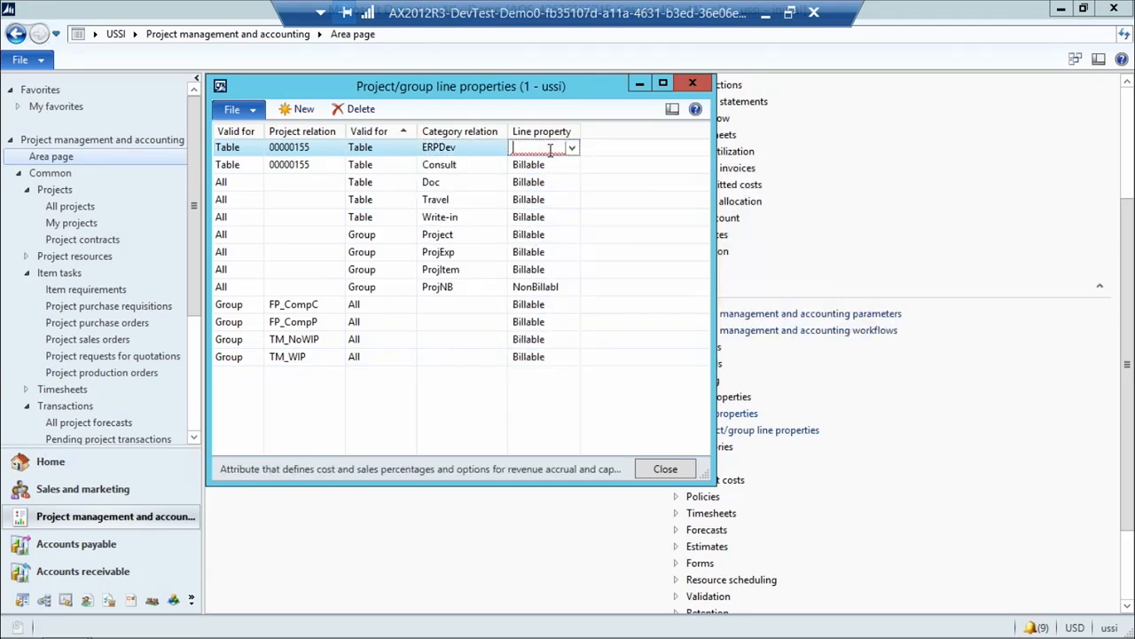
left_click(575, 149)
left_click(554, 175)
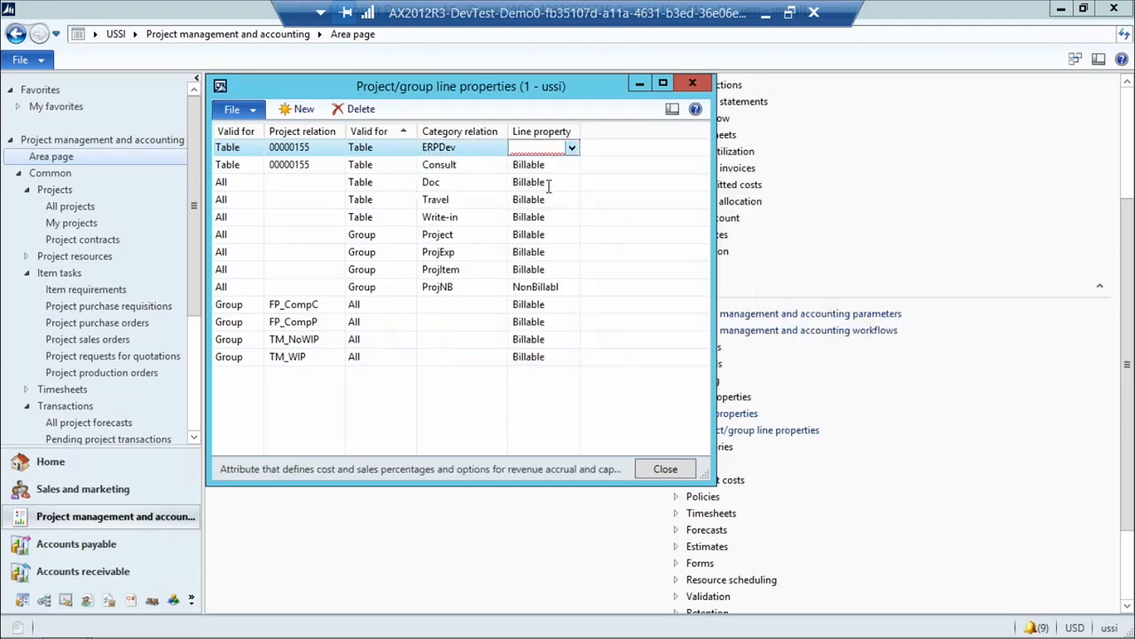
Step: Add a third line property record valid for Table, with the EPRImplementation project as its project relation
left_click(296, 108)
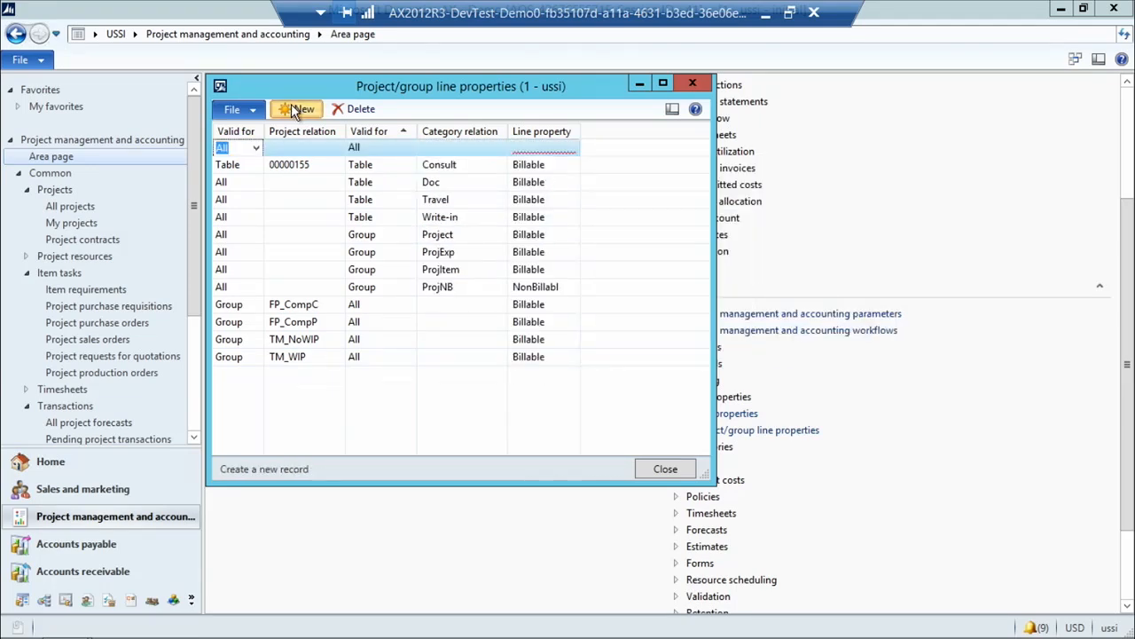
left_click(256, 147)
left_click(242, 173)
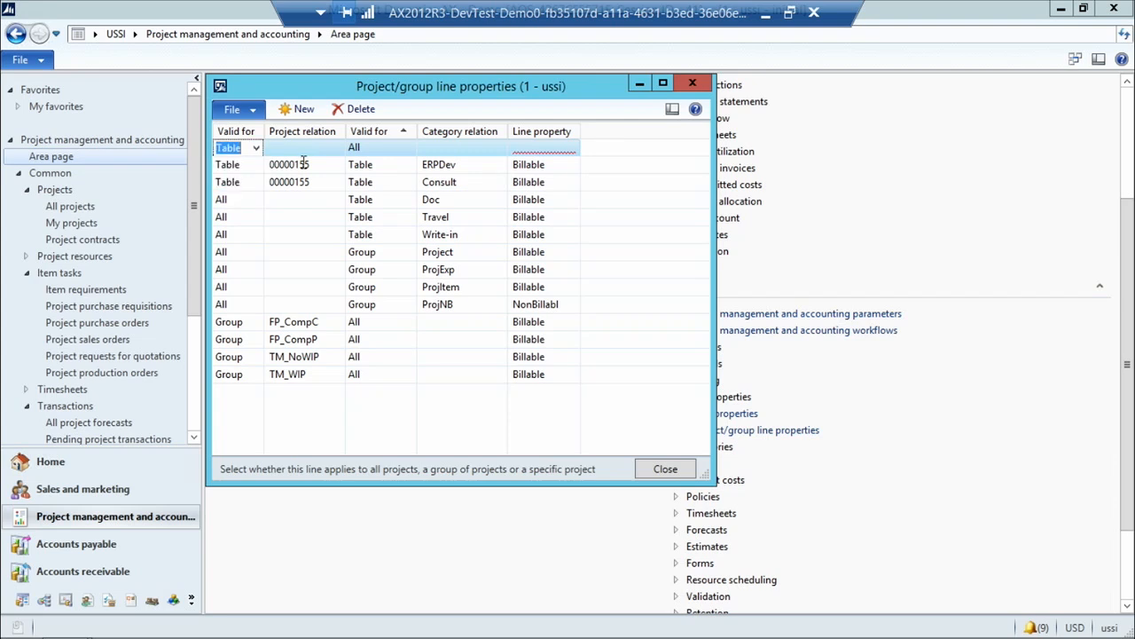
left_click(297, 150)
left_click(309, 166)
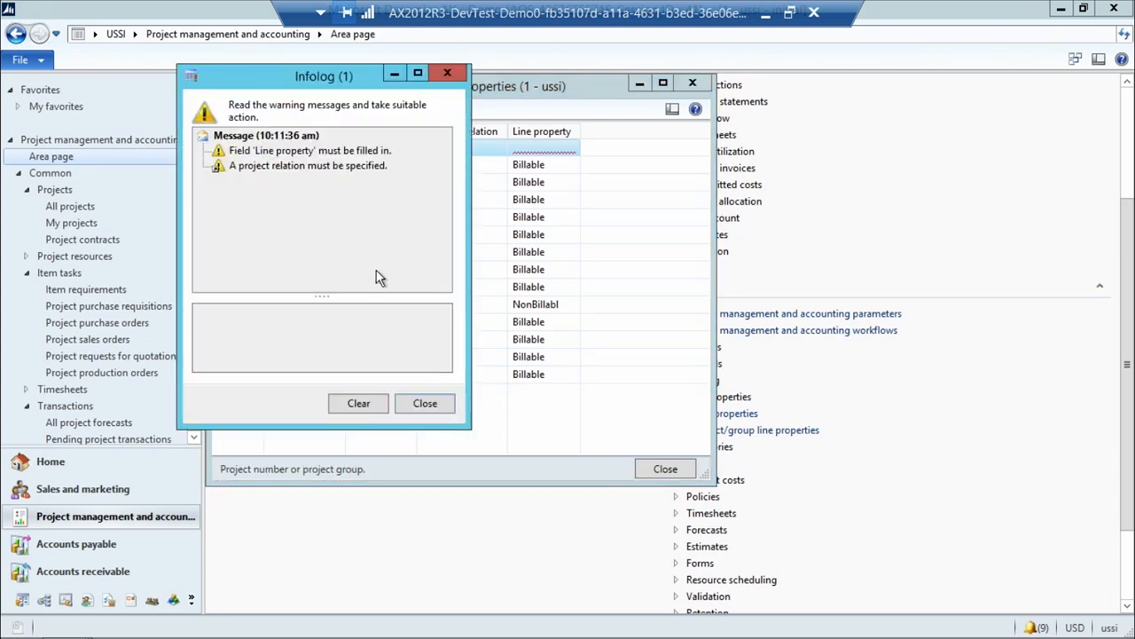
left_click(438, 404)
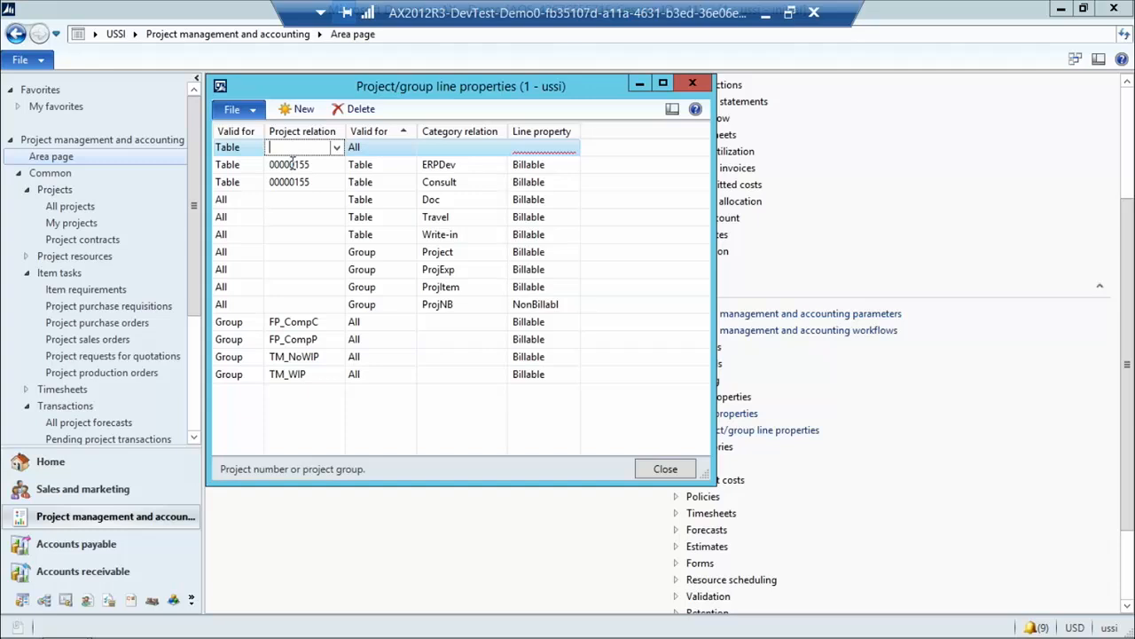
left_click(289, 162)
left_click(424, 402)
left_click(337, 149)
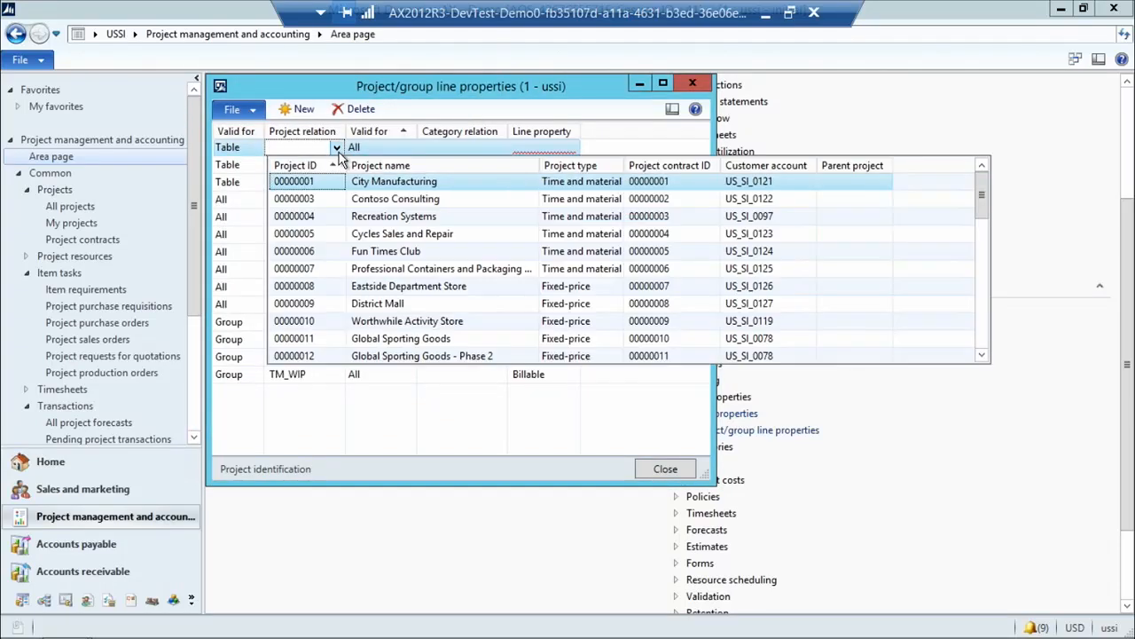
left_click(1002, 357)
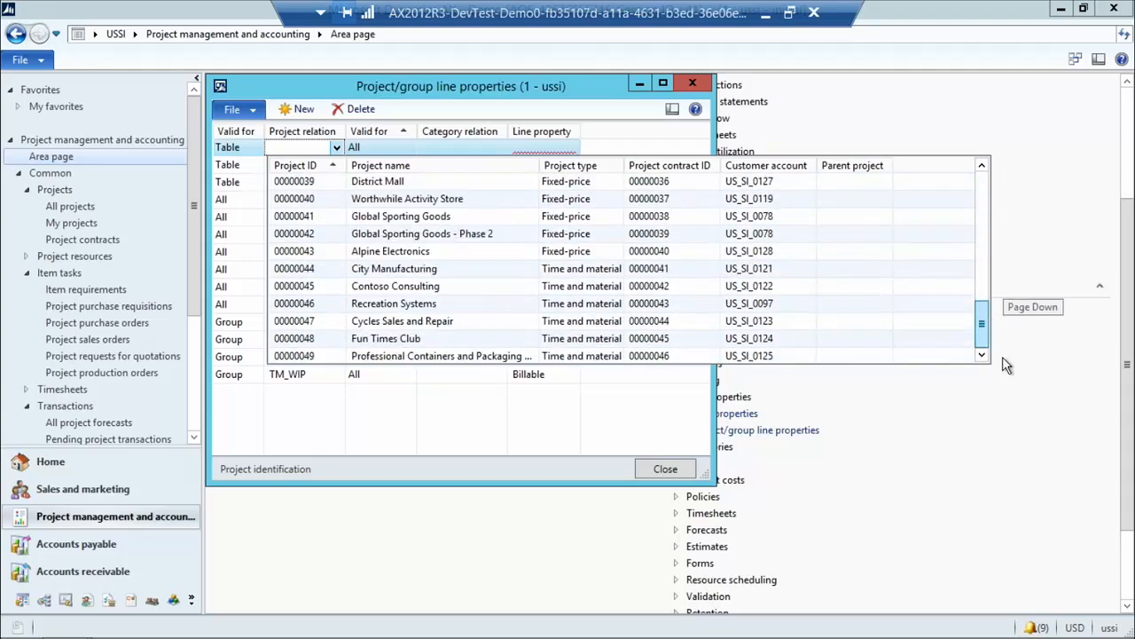
left_click_drag(976, 306, 990, 362)
left_click(397, 340)
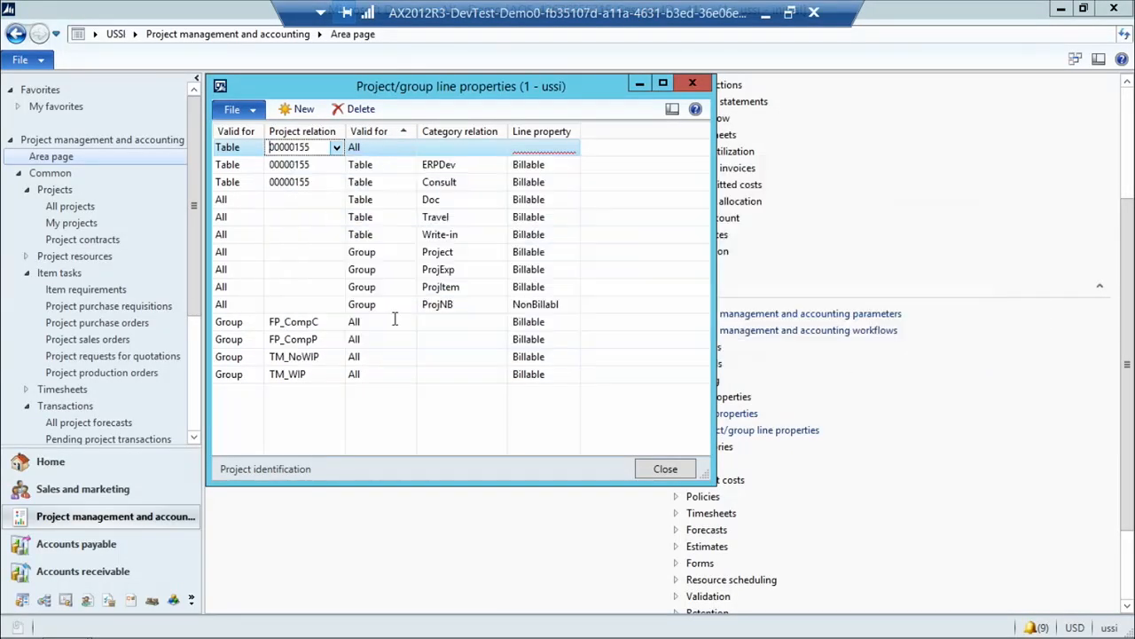
Step: Keep the third record valid for all categories, set its line property to NonBillabl, and close the line properties form
left_click(394, 148)
left_click(527, 149)
left_click(572, 148)
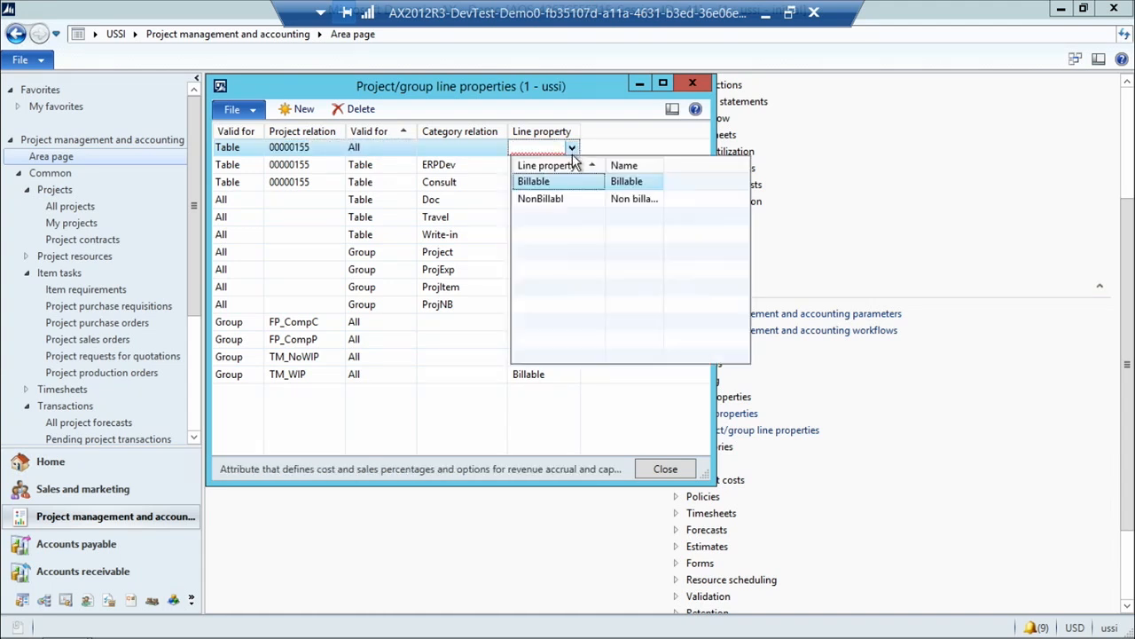
left_click(557, 199)
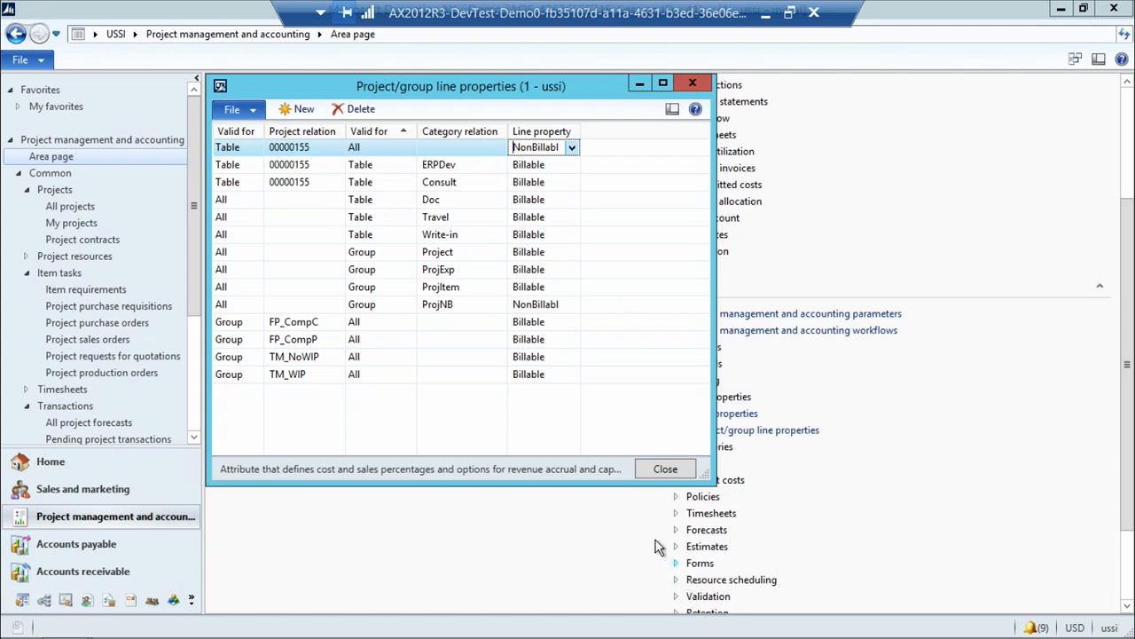
left_click(664, 472)
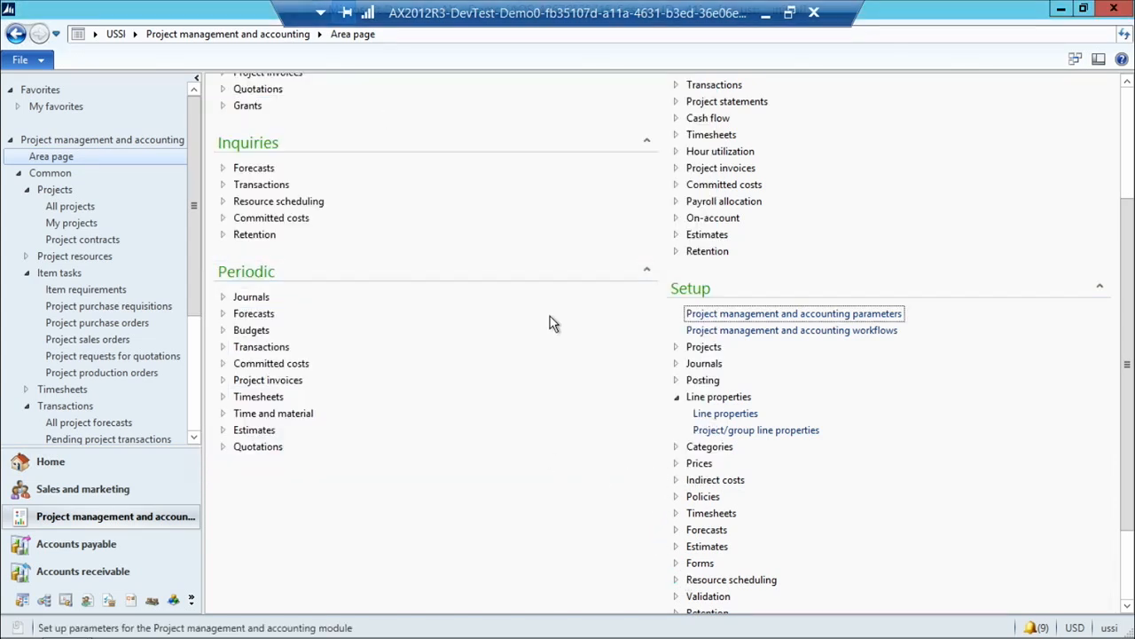
Step: Review the details of the ERPImplementation project contract in the project contracts list, and close it again
scroll(548, 325, "up", 4)
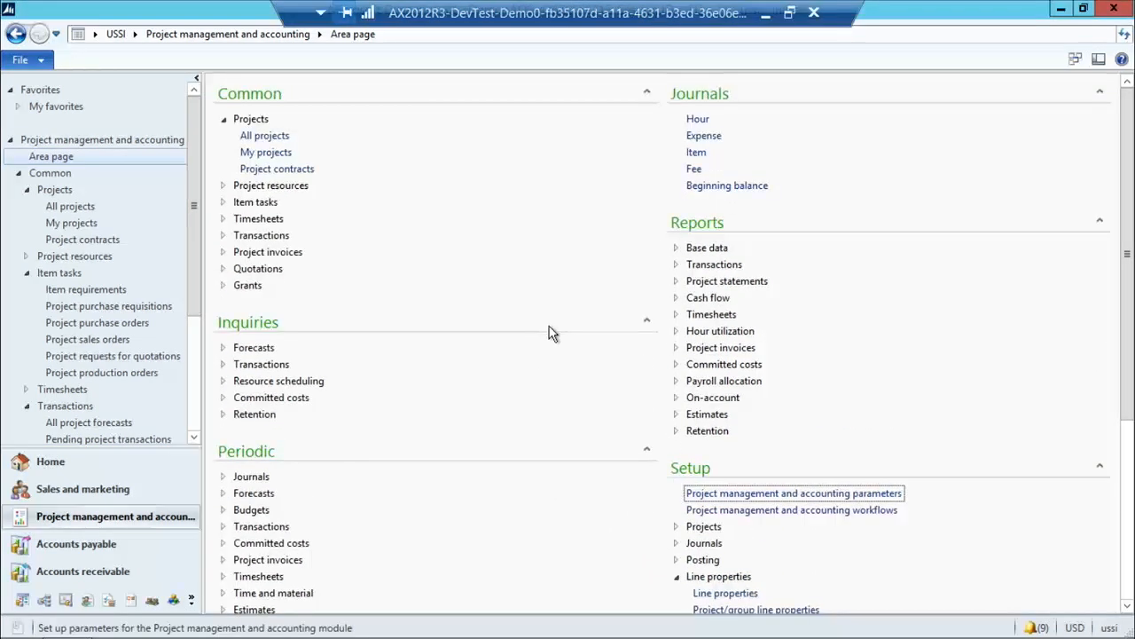
left_click(306, 168)
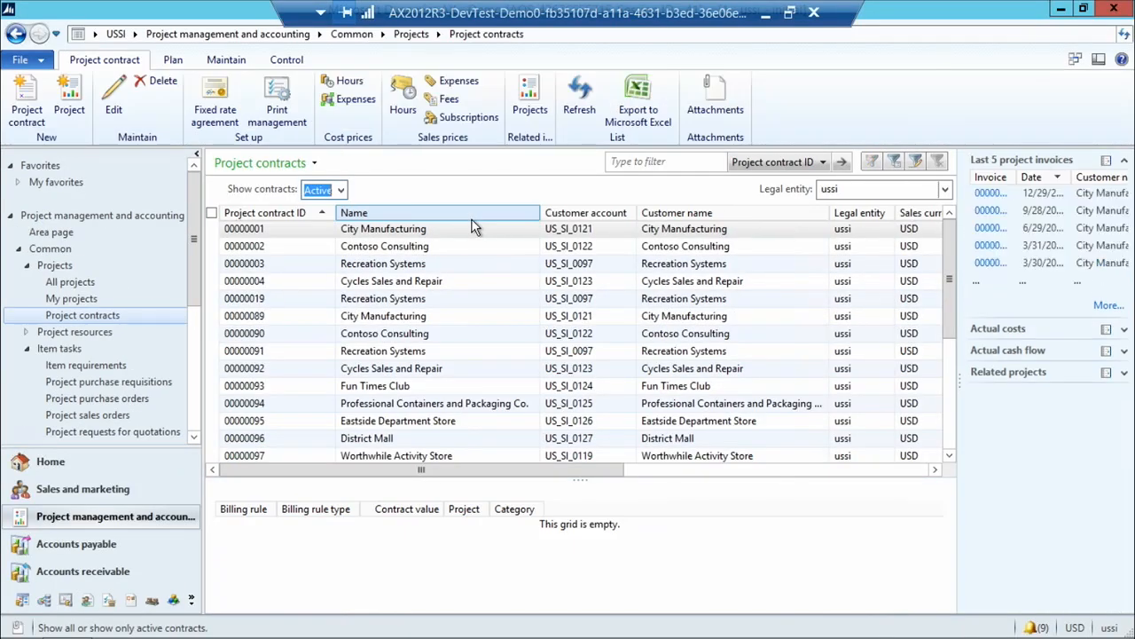
left_click_drag(951, 293, 962, 430)
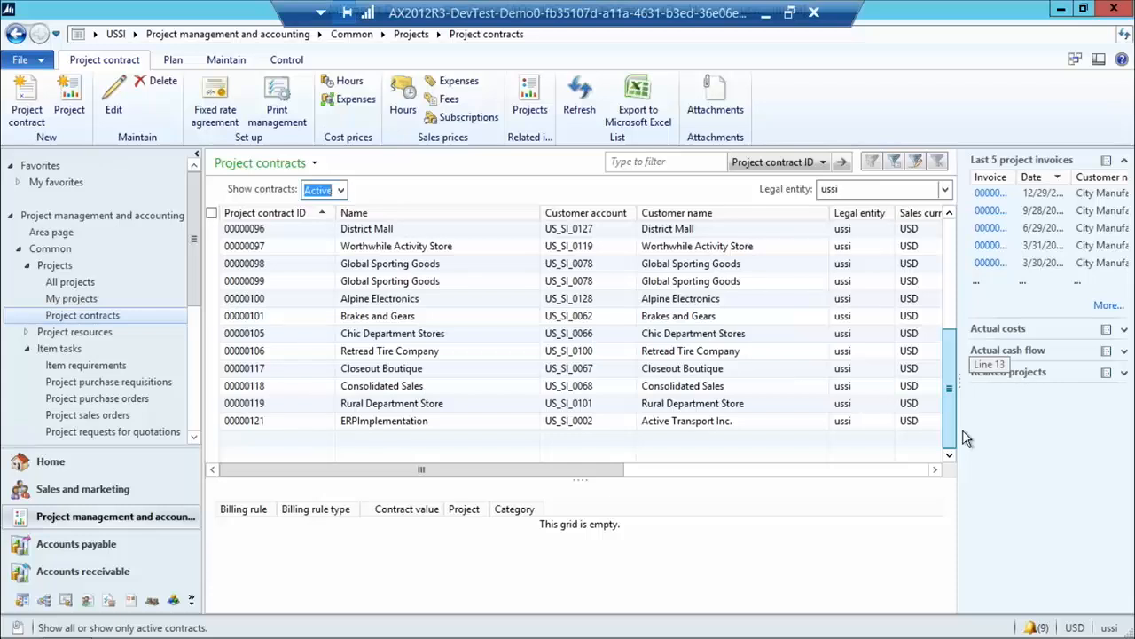
double_click(477, 423)
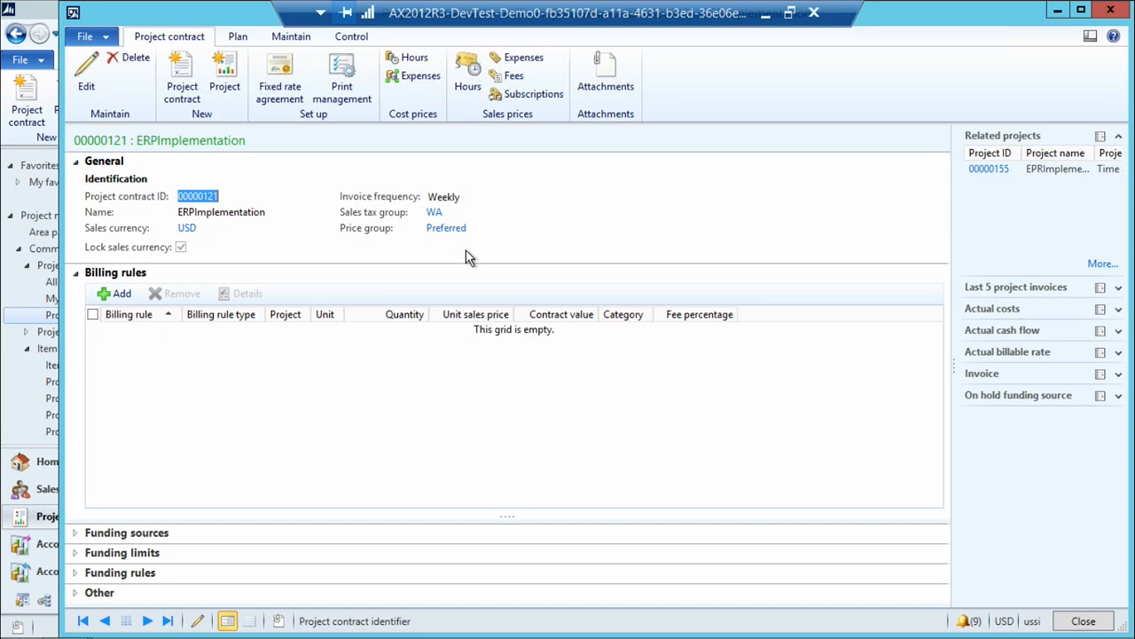
left_click(1084, 623)
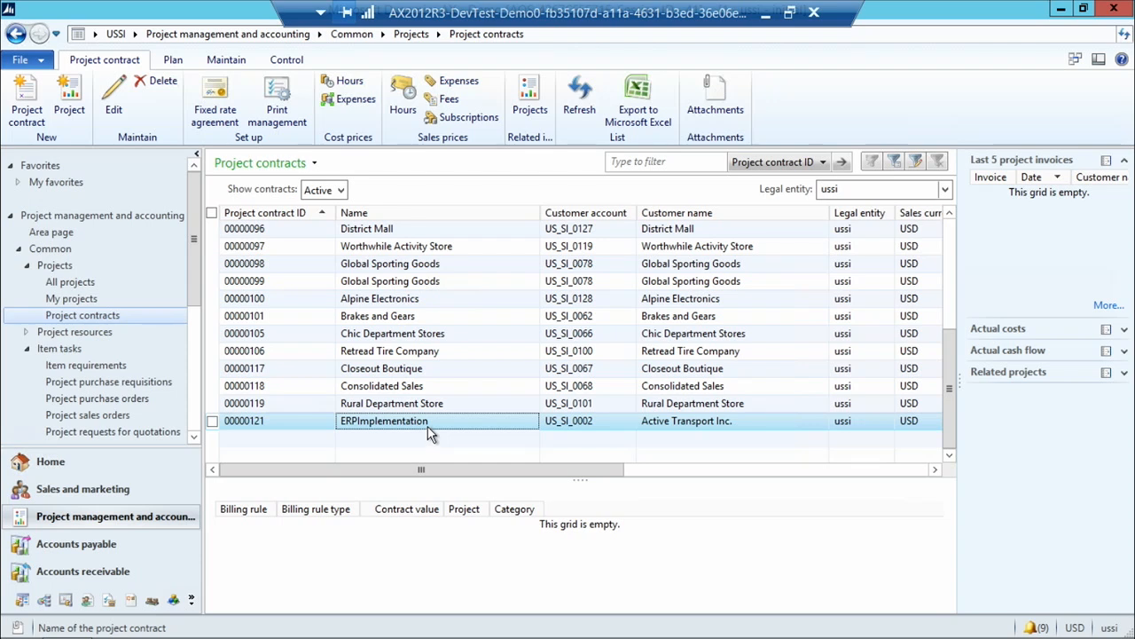
Step: Create a customer-funded project contract named Fixed Price ERP, with Active Transport Inc. as funding source and USD as sales currency
left_click(27, 102)
left_click(582, 261)
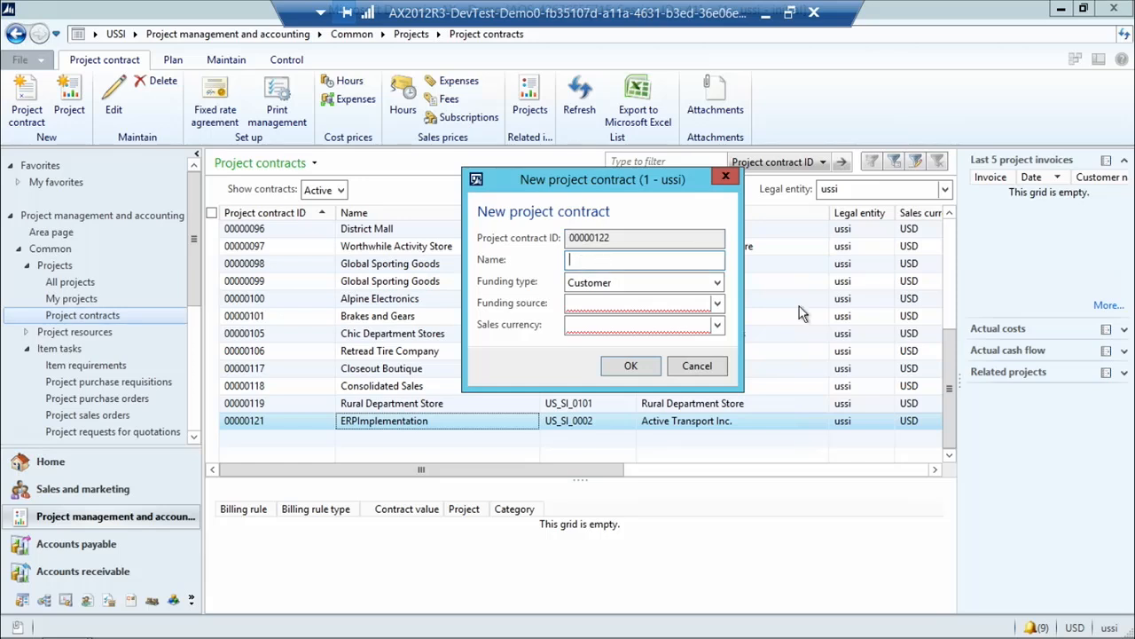
type("Fixed Price ERP")
key("Tab")
key("Tab")
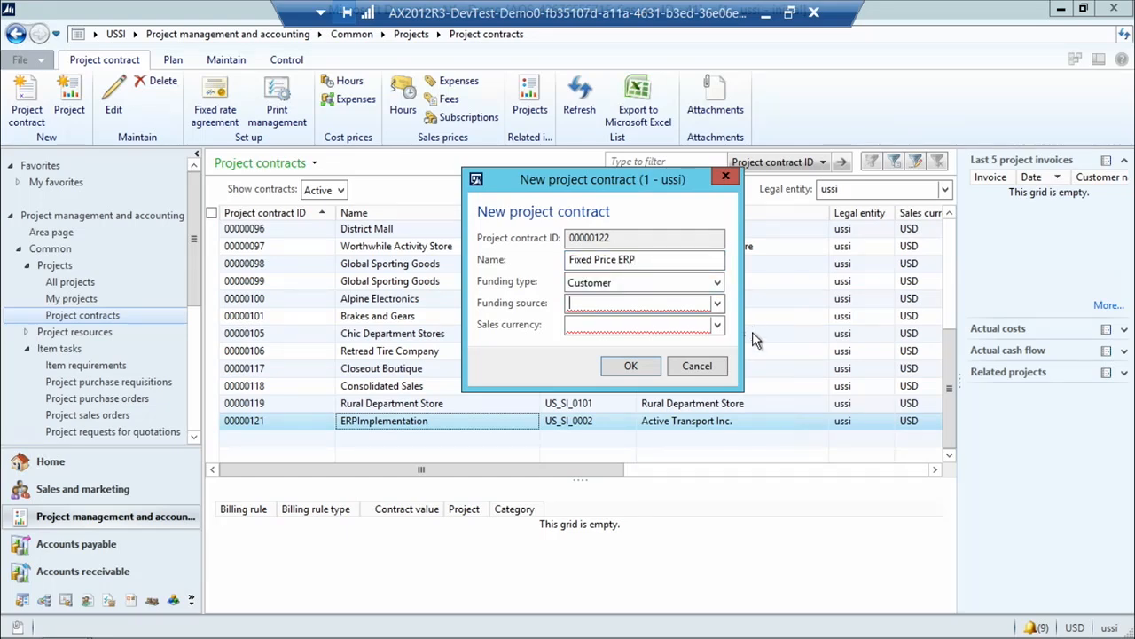
left_click(717, 303)
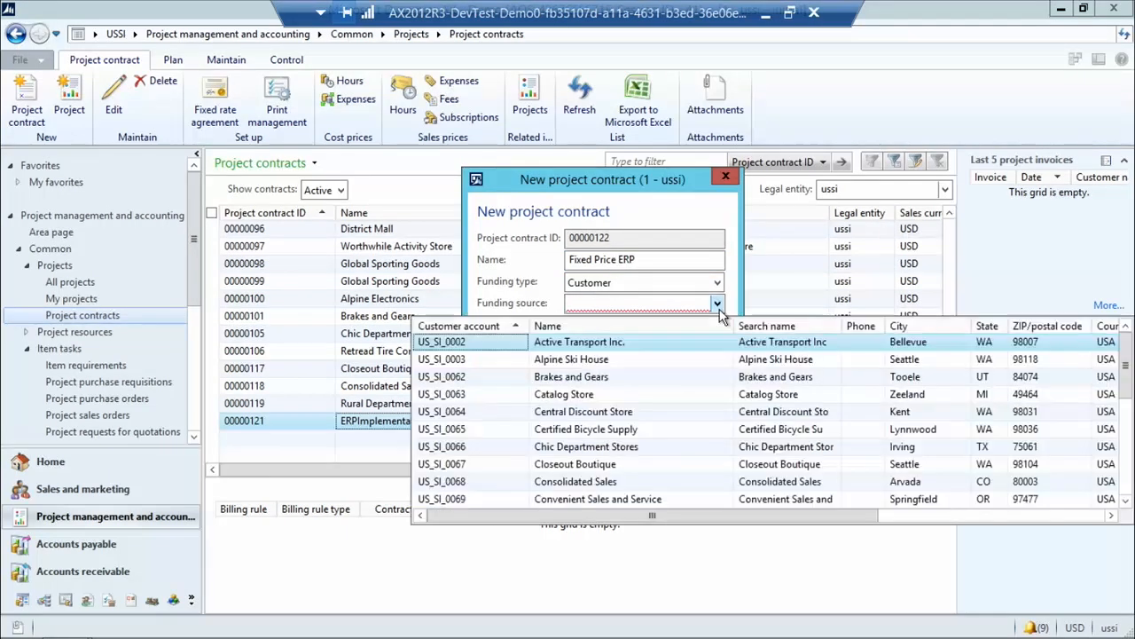
left_click(590, 345)
left_click(577, 324)
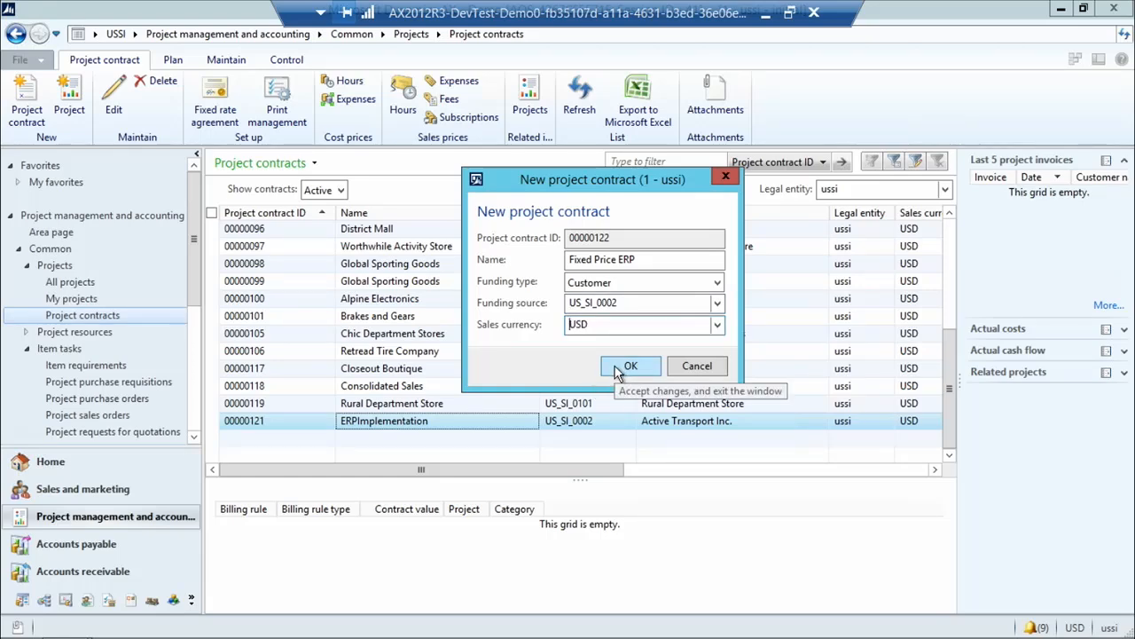
left_click(623, 371)
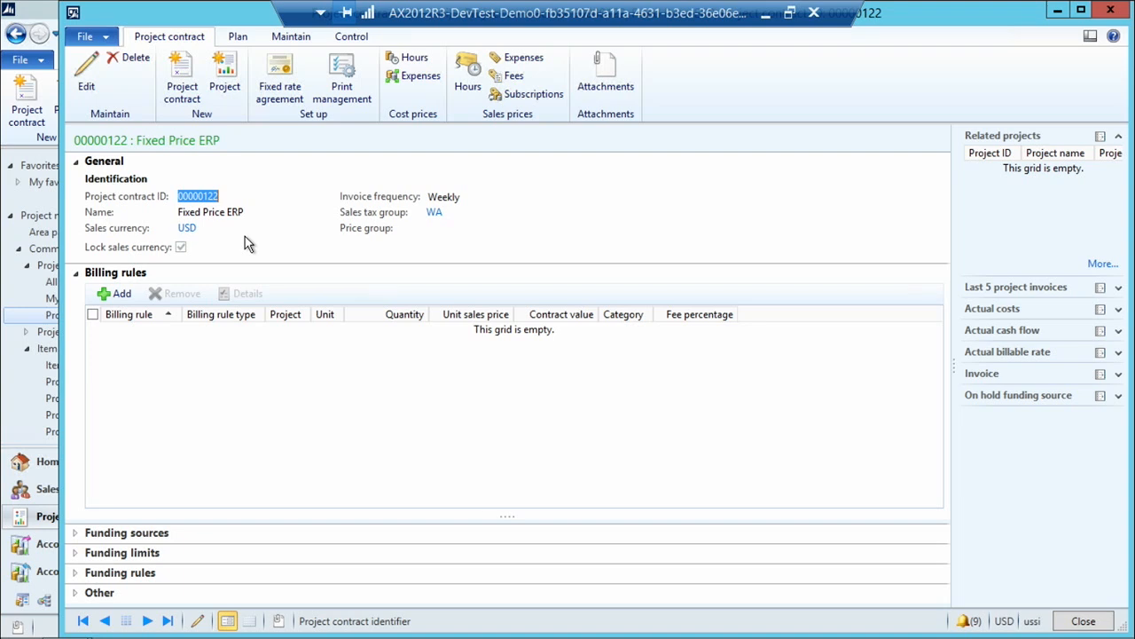
Step: Create a Fixed-price project named Fixed Price ERP under the new contract, using project group FP_CompC
left_click(230, 99)
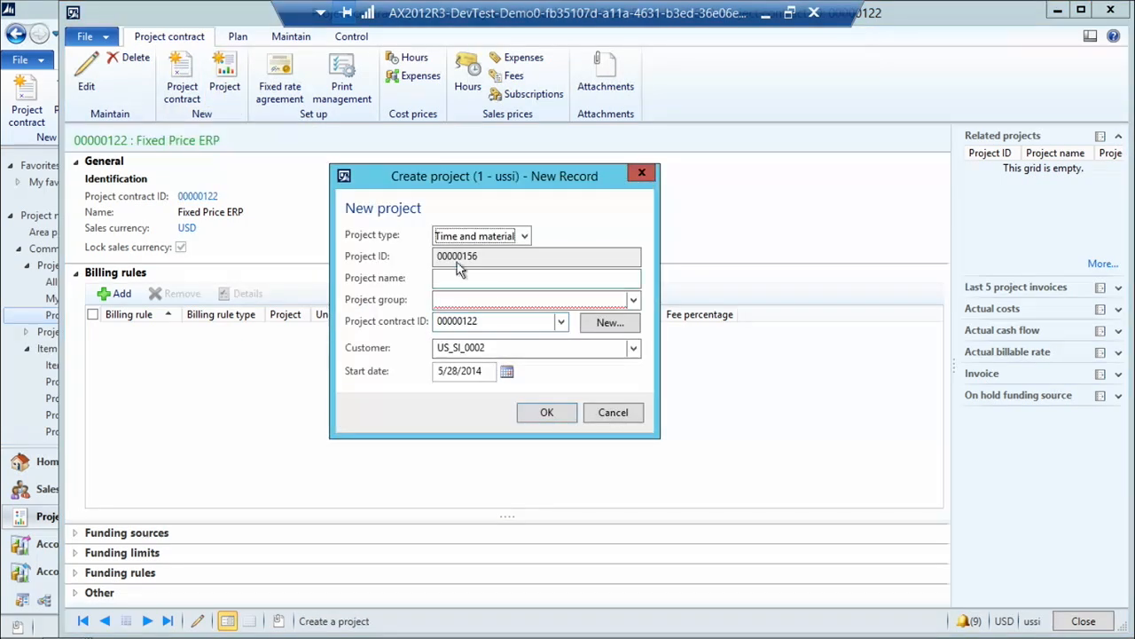
left_click(524, 236)
left_click(461, 266)
left_click(457, 277)
type("Fixed Price ERP")
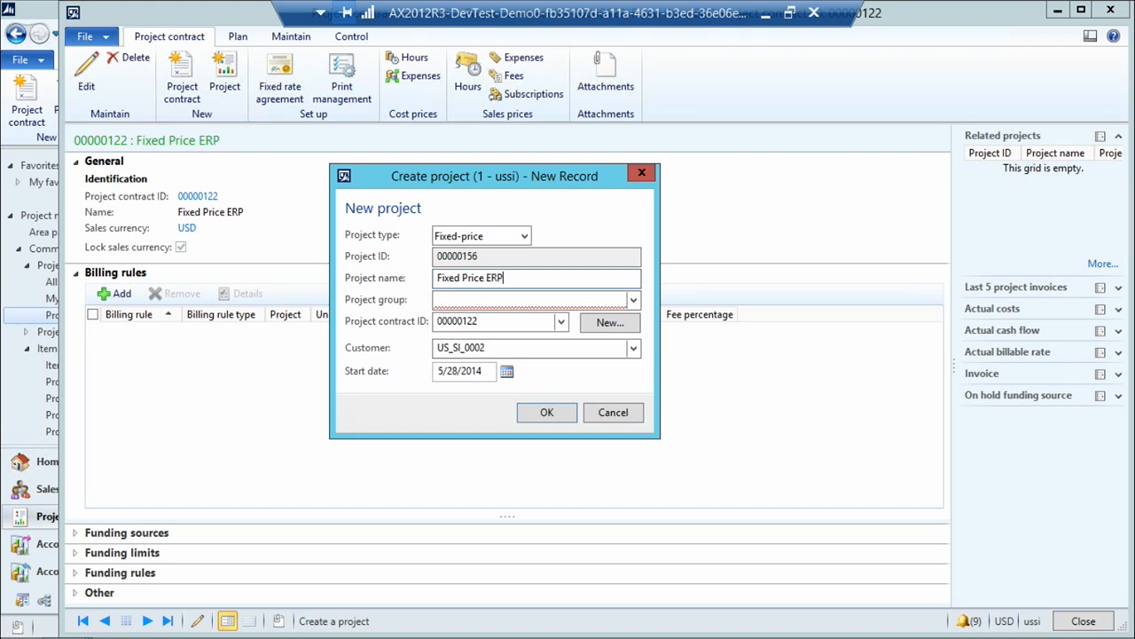
left_click(578, 299)
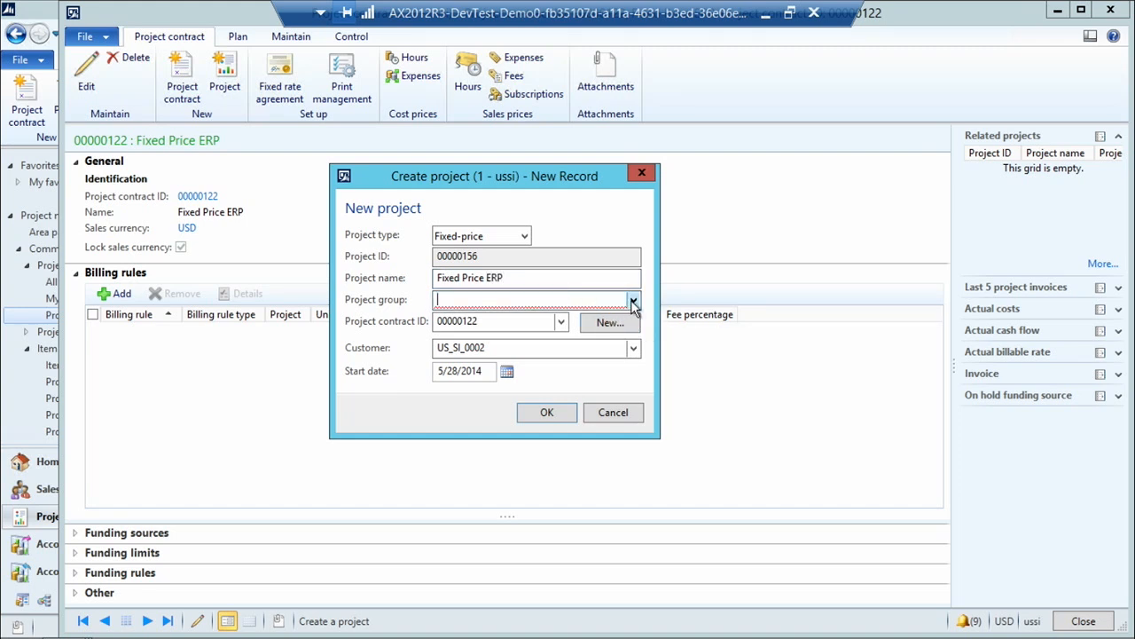
left_click(633, 301)
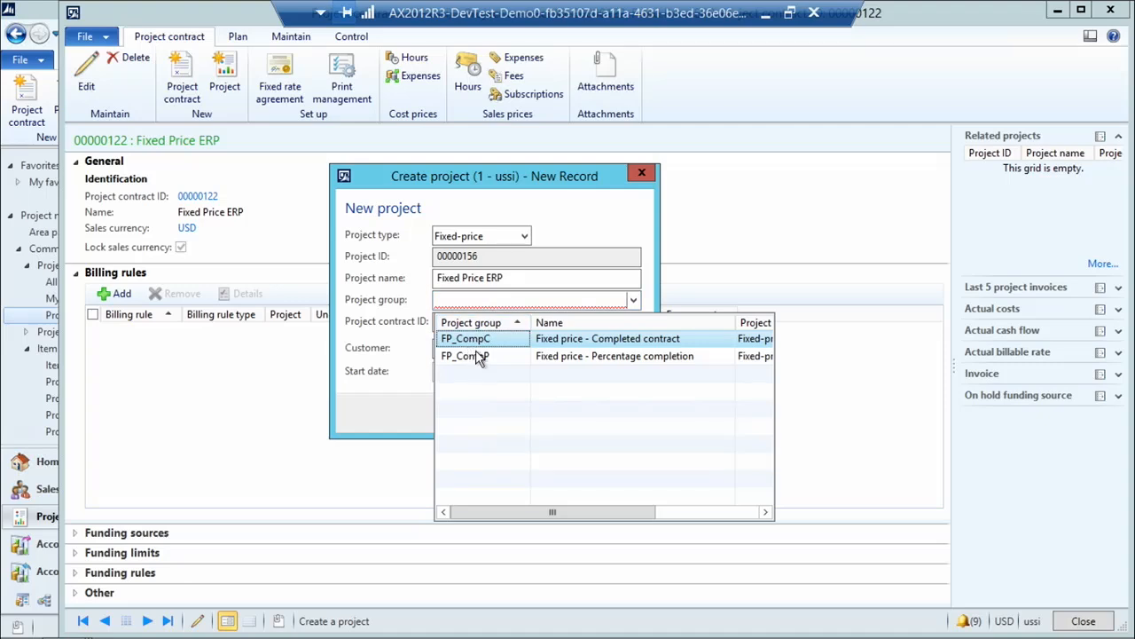
left_click(475, 341)
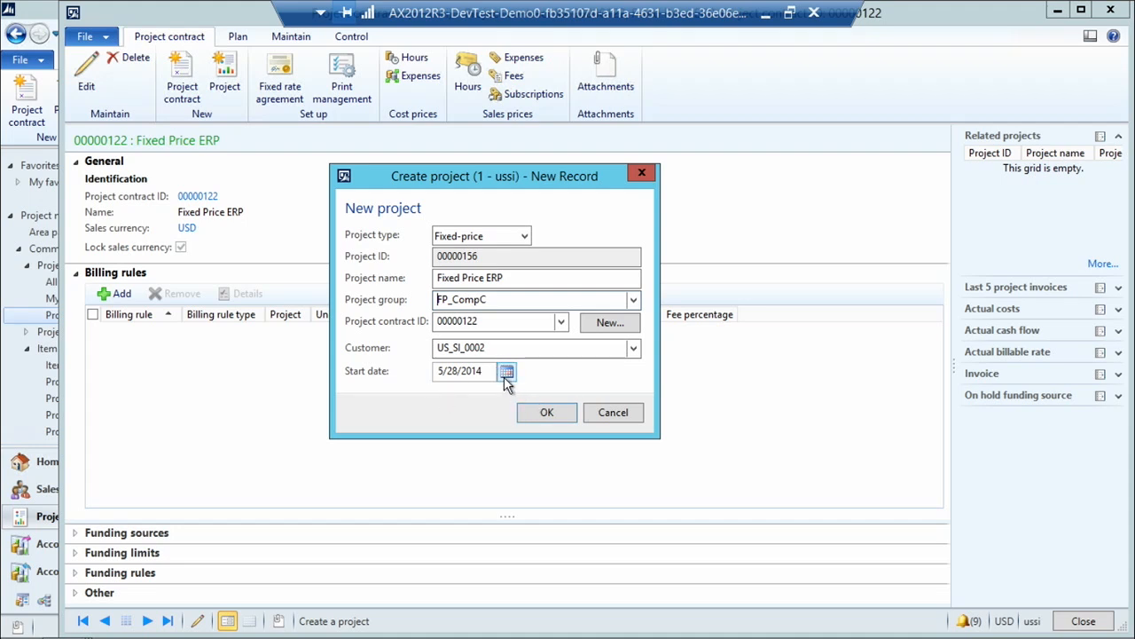
left_click(549, 413)
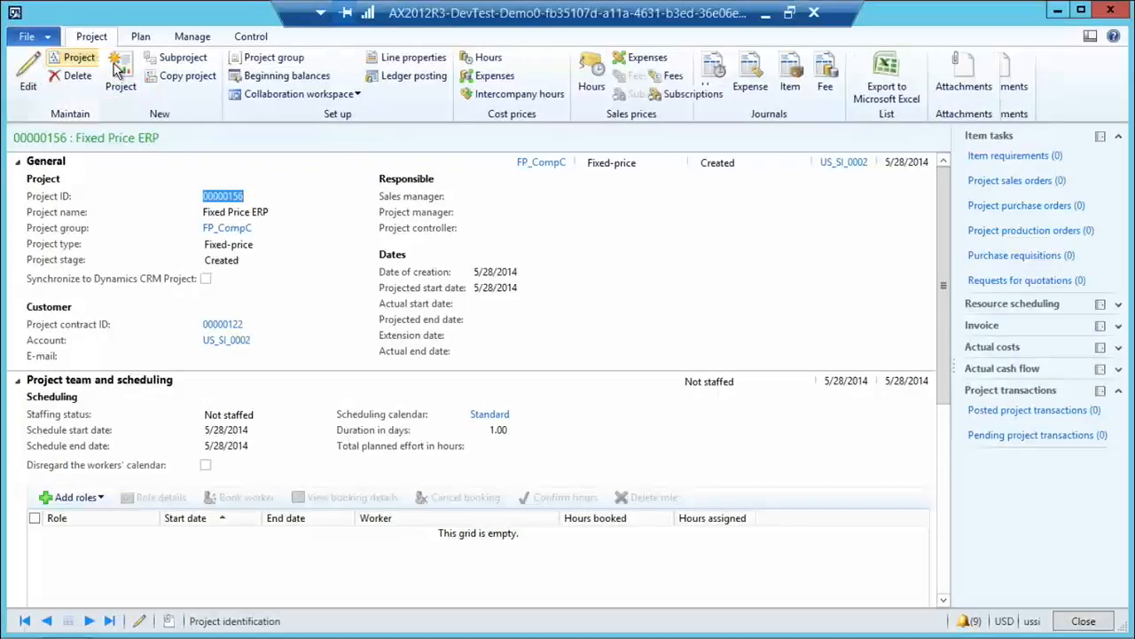
Step: Change the Fixed Price ERP project's stage to In process, accepting the status change without an approved budget
left_click(111, 58)
left_click(109, 133)
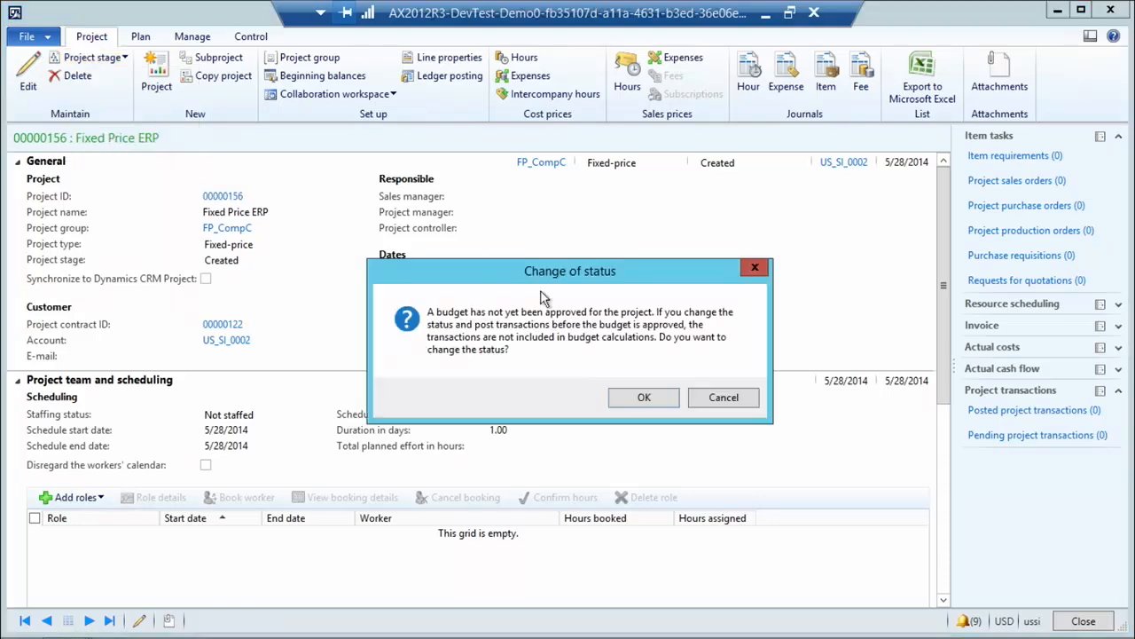
left_click(643, 399)
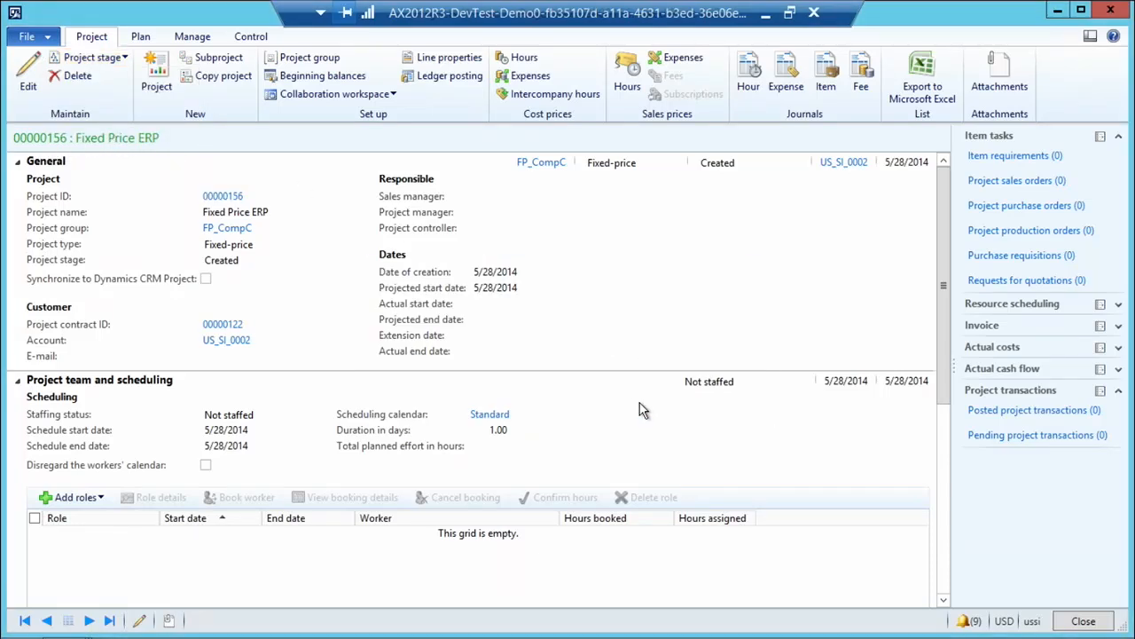
Step: Open the project's on-account transactions and add a new milestone record
left_click(190, 37)
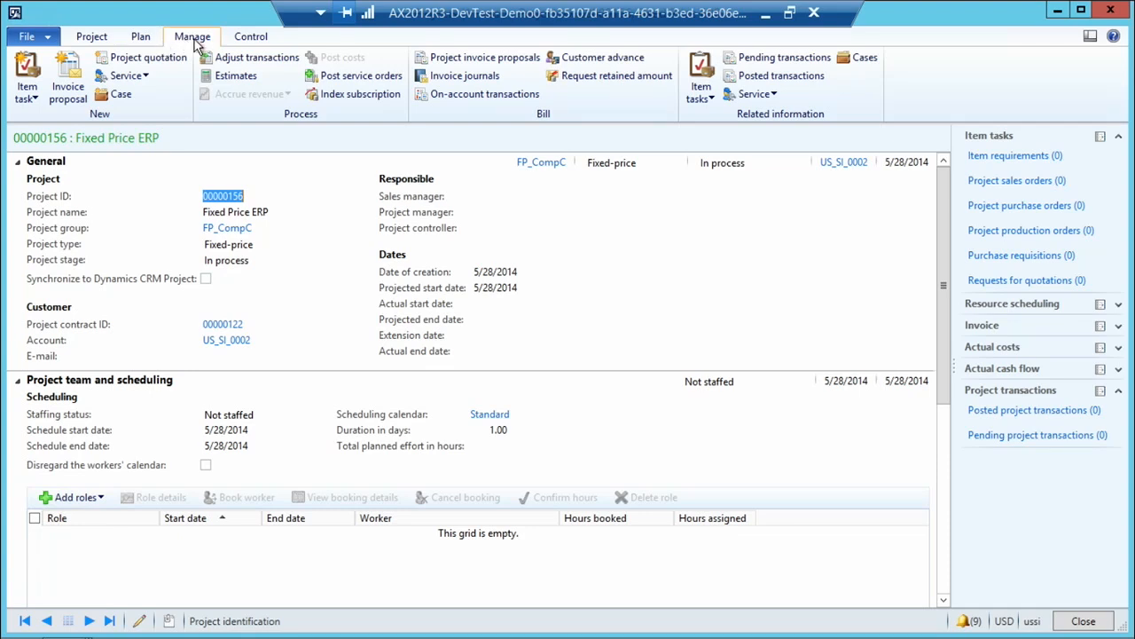
left_click(486, 94)
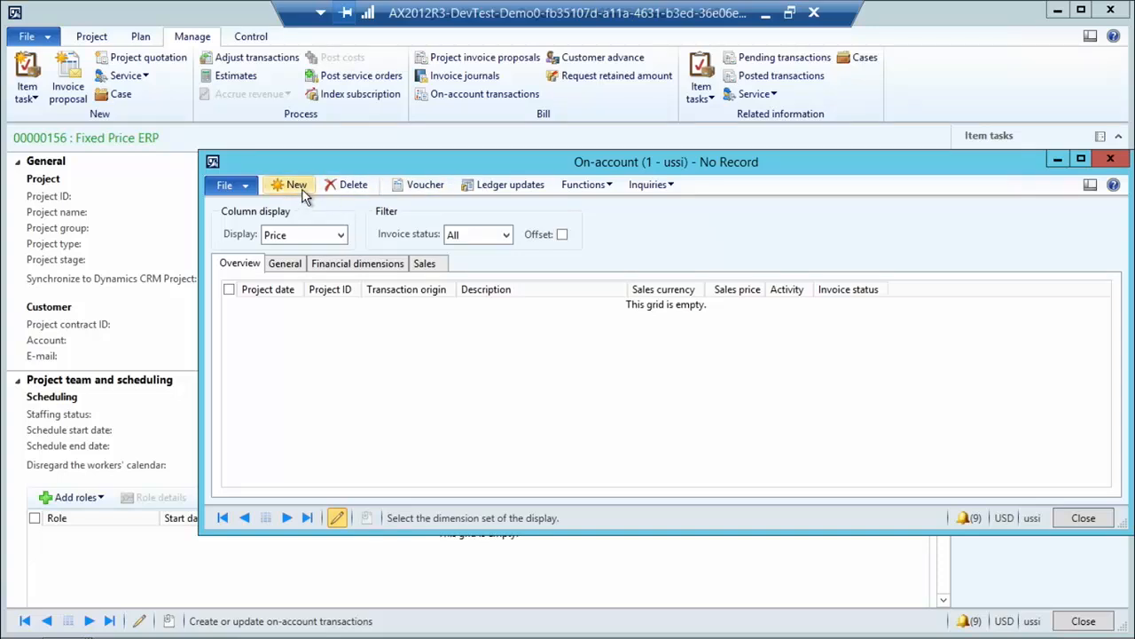
left_click(297, 186)
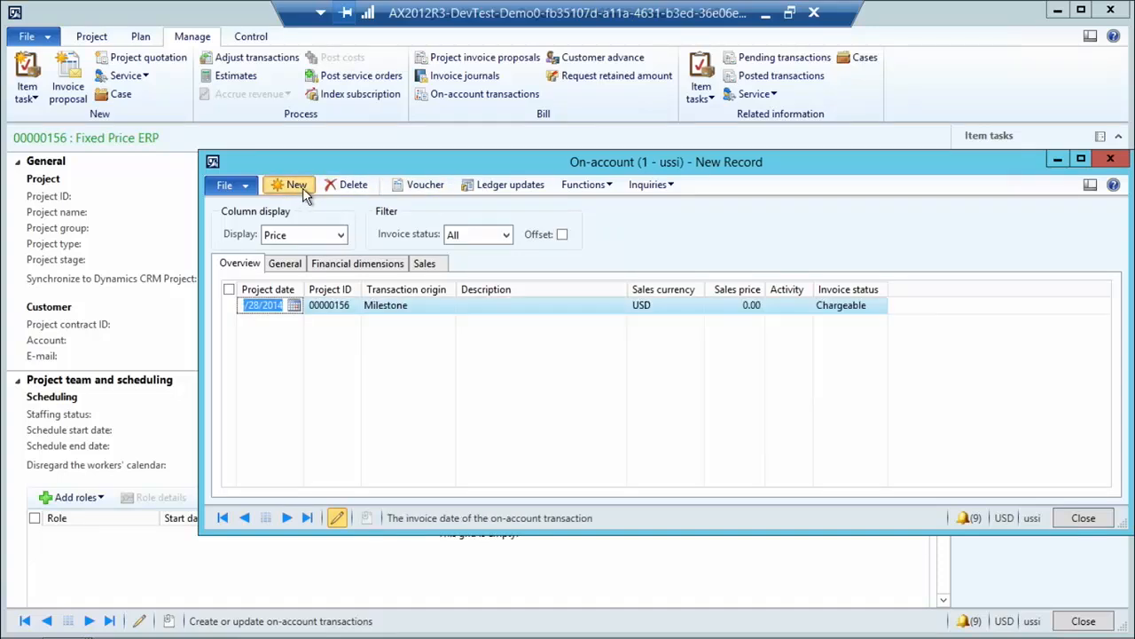
Step: Describe the milestone as "Design complete" and set its sales price to 50,000
left_click(728, 306)
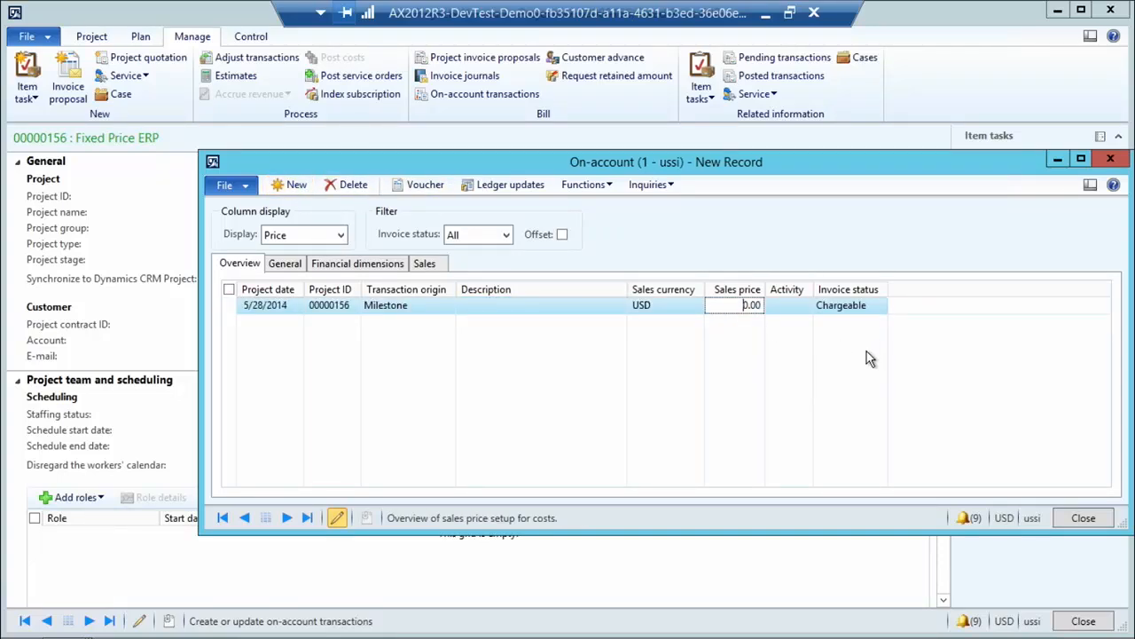
left_click(488, 305)
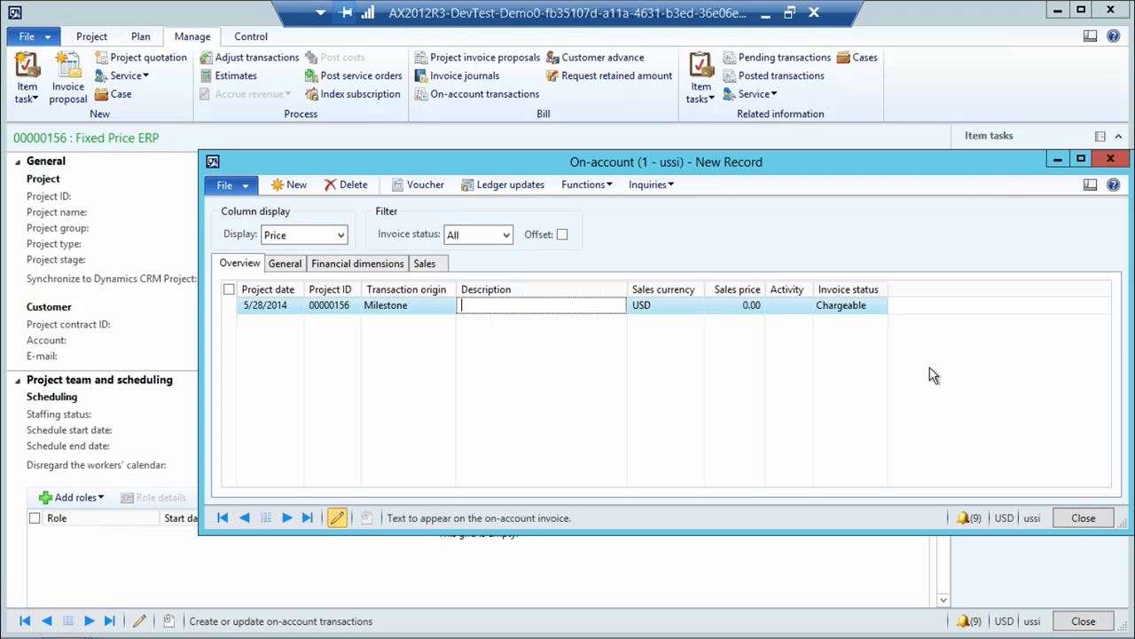
type("Di")
type("esing")
key("BackSpace")
key("BackSpace")
key("BackSpace")
key("BackSpace")
type("ign complete")
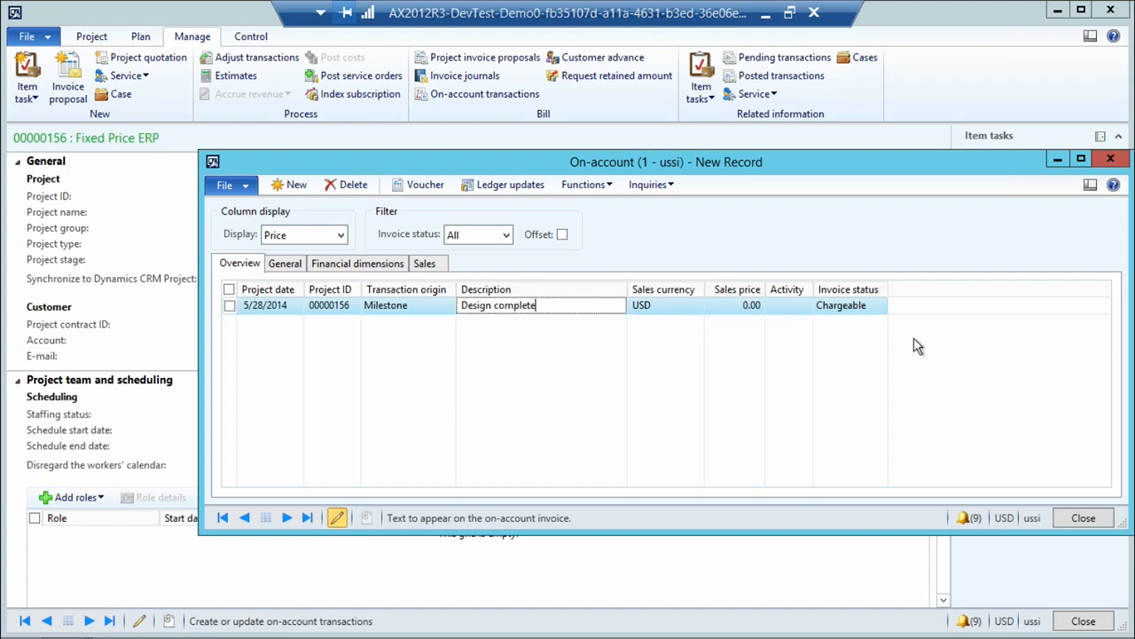
key("Tab")
type("5000")
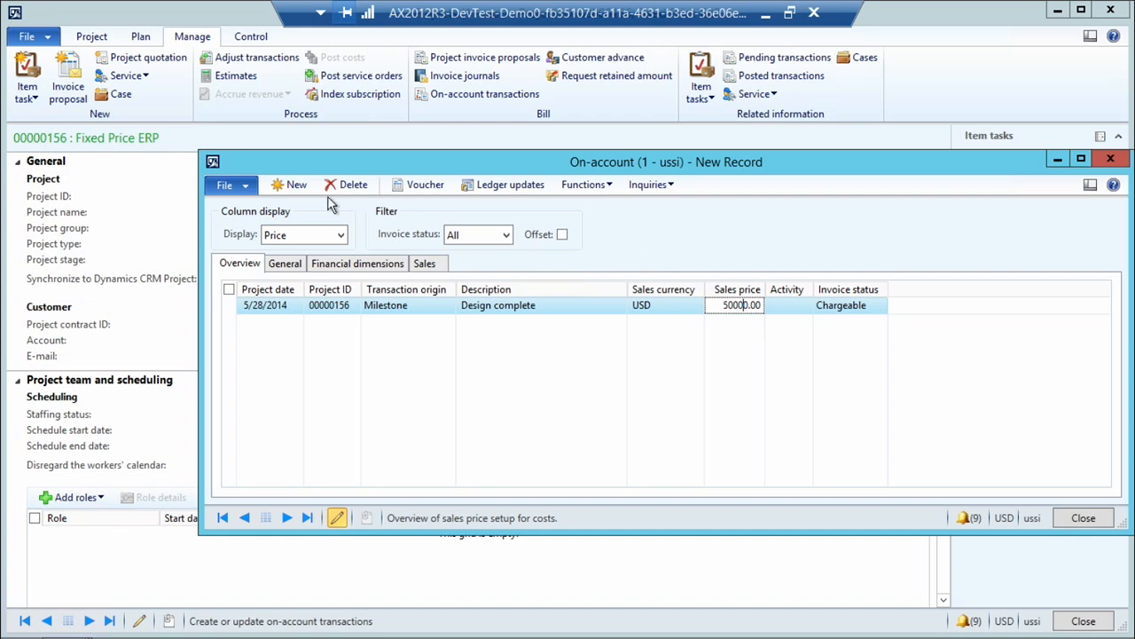
Step: Add a second on-account milestone described as "Dev complete" with a sales price of 100,000
left_click(291, 184)
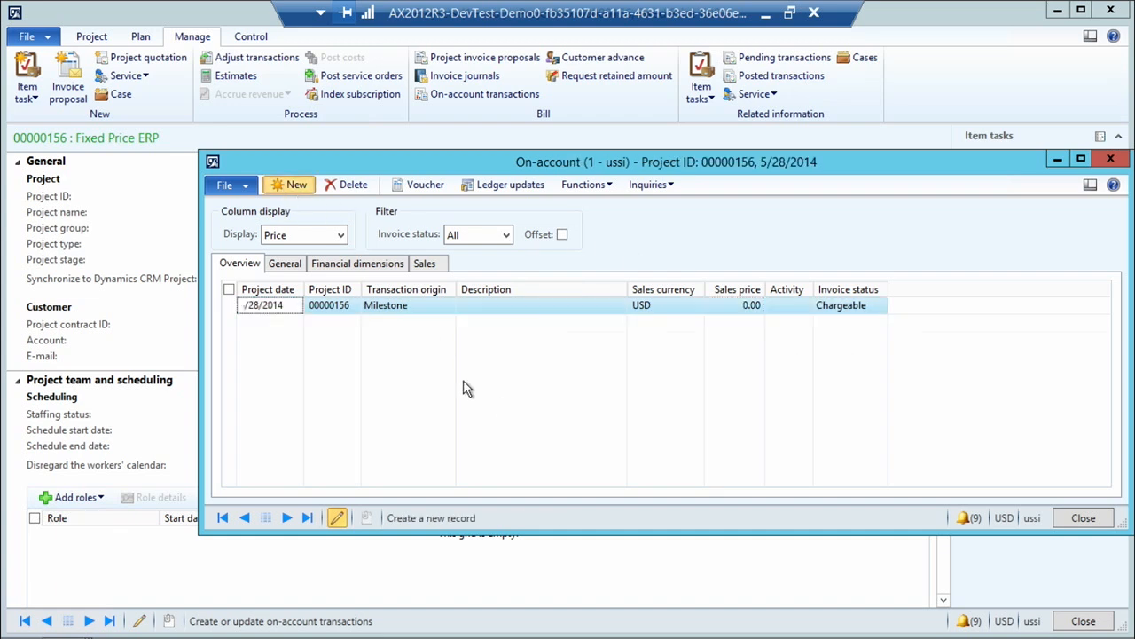
left_click(482, 306)
type("Dev complete")
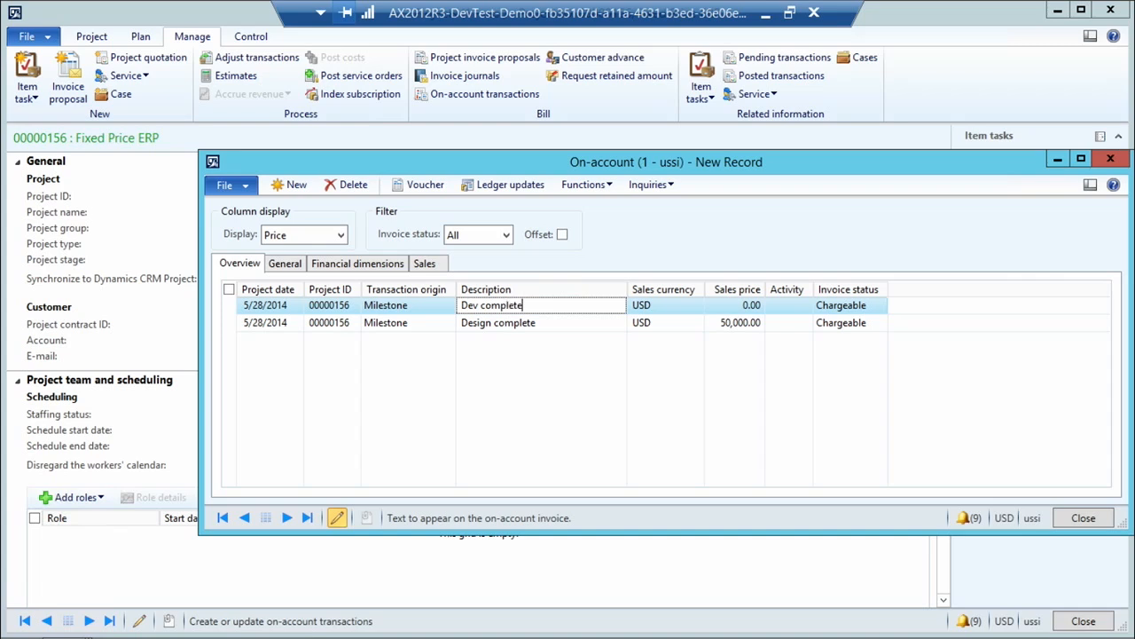
key("Tab")
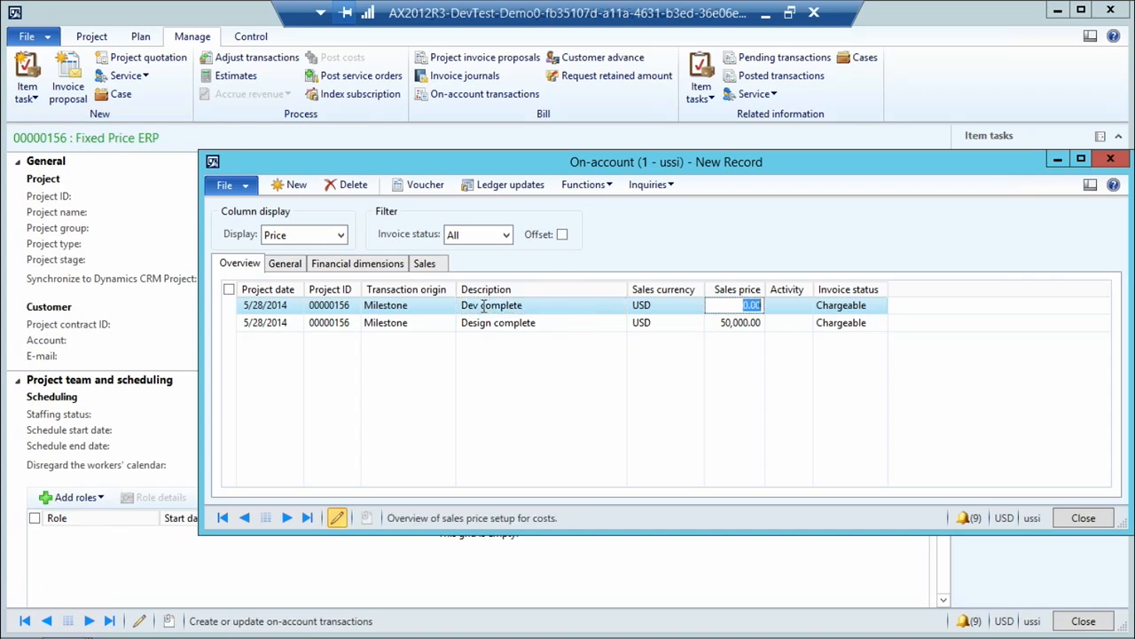
type("100,000")
key("Tab")
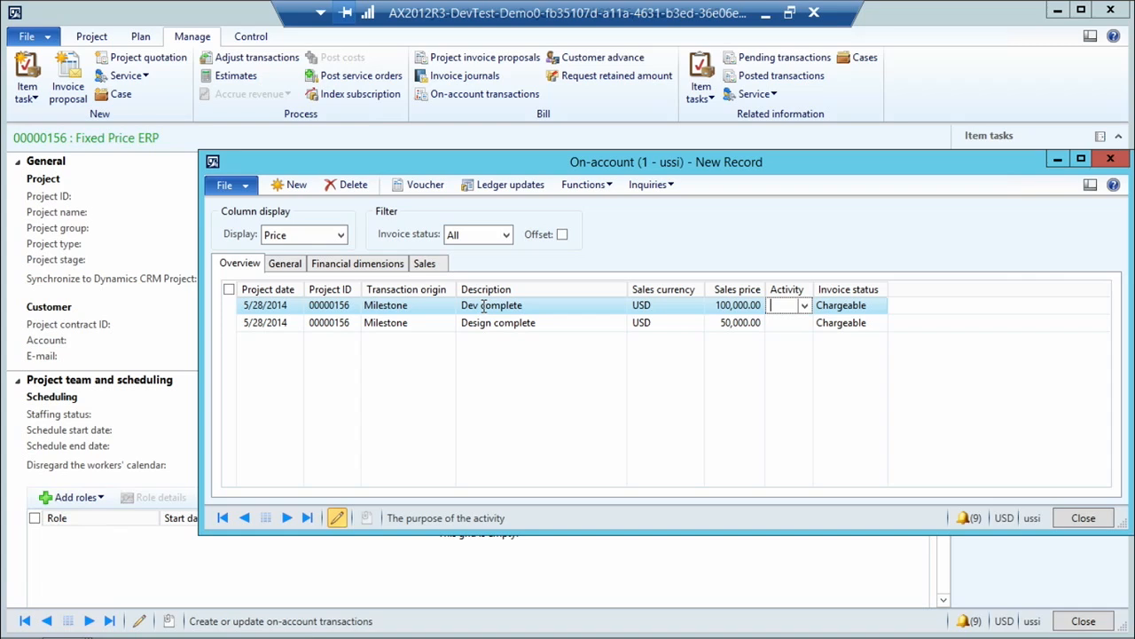